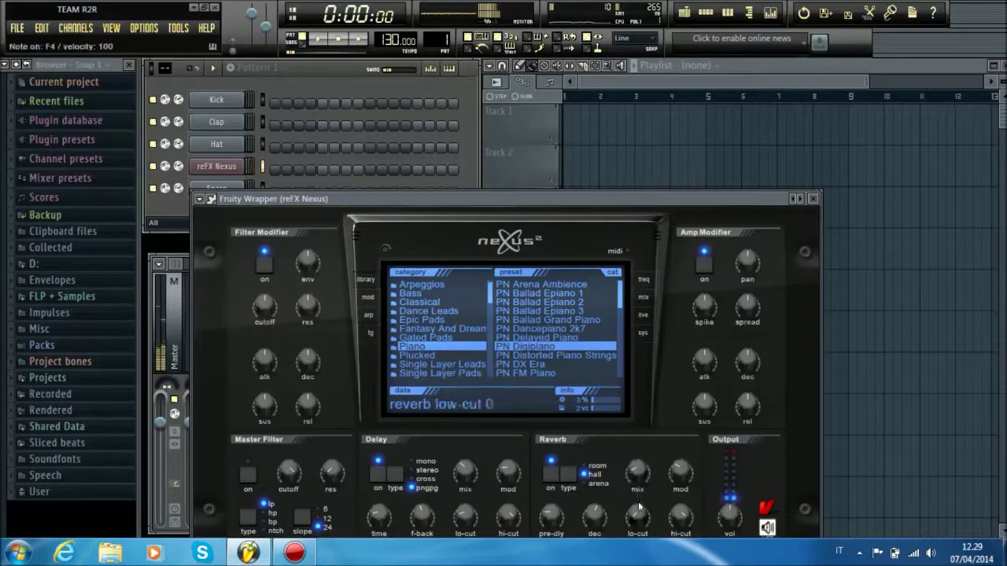
Open the piano roll for the reFX Nexus channel and add one-bar notes A#4, F#4, C#5 and G#4 in bars 1 to 4
{"action": "right_click", "coordinate": [233, 167]}
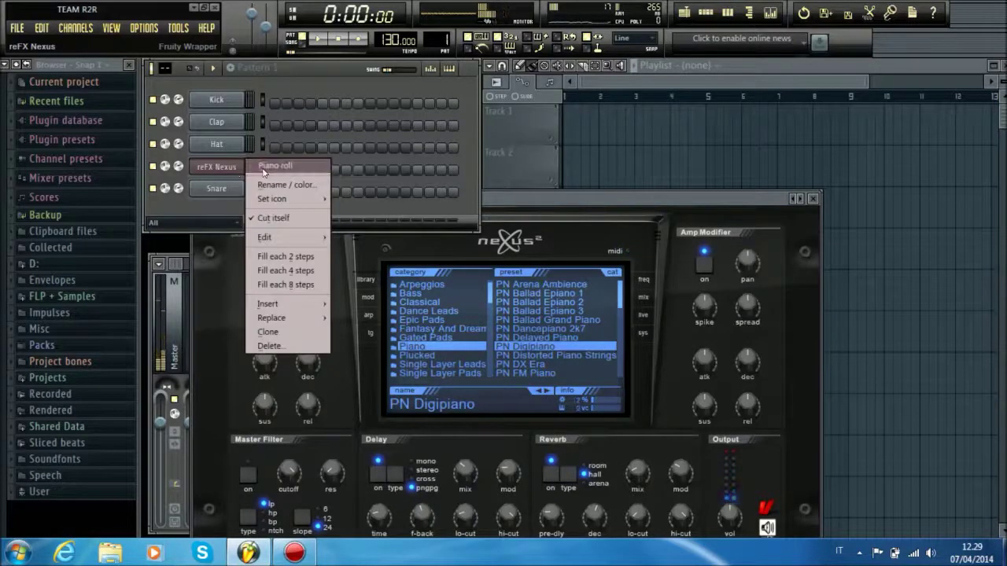
{"action": "left_click", "coordinate": [268, 166]}
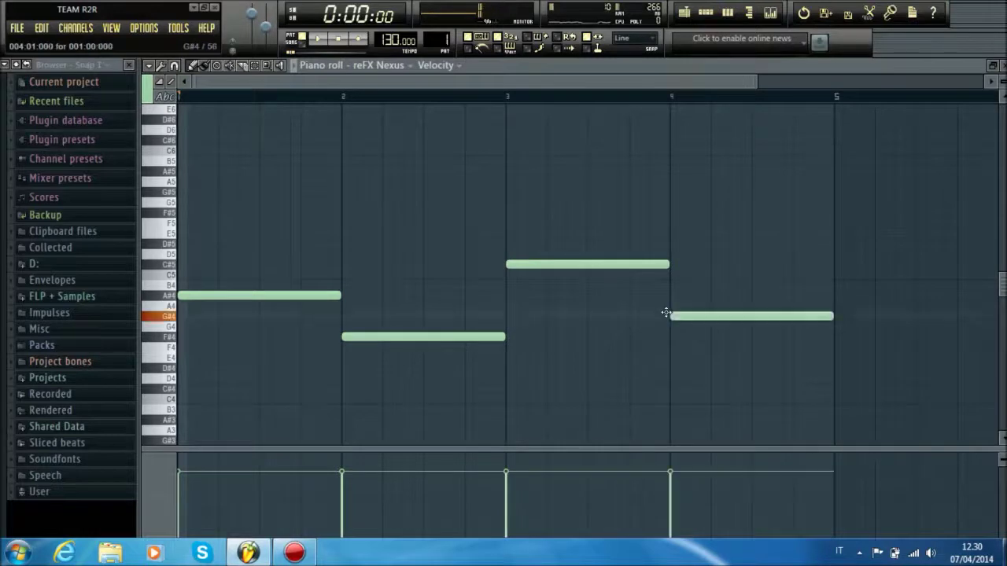
Shorten the four notes to two steps and copy them every three steps, making five repeated notes in each bar
{"action": "left_click_drag", "start_coordinate": [789, 383], "coordinate": [341, 235]}
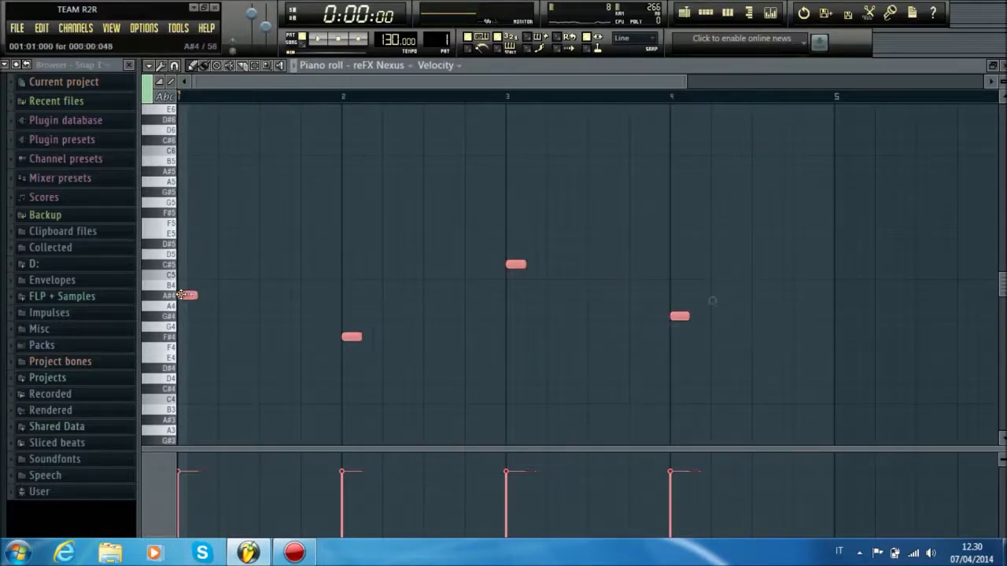
{"action": "left_click_drag", "start_coordinate": [179, 294], "coordinate": [221, 295]}
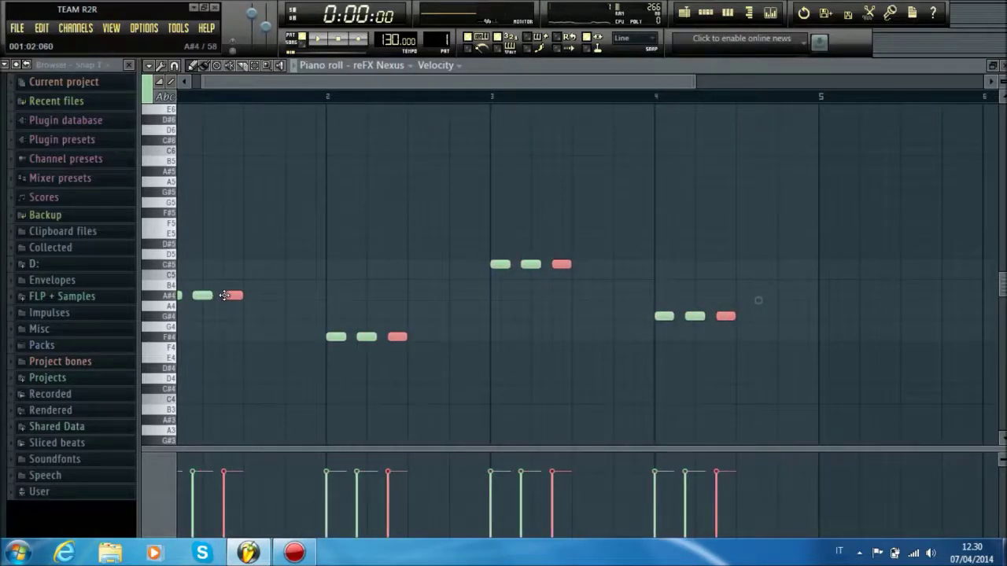
{"action": "left_click_drag", "start_coordinate": [224, 295], "coordinate": [235, 295]}
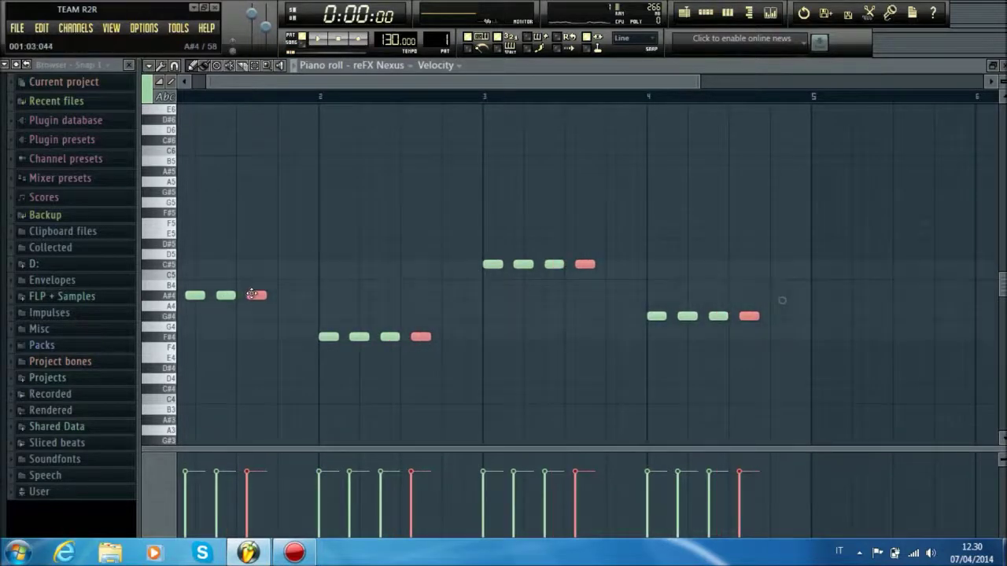
{"action": "left_click_drag", "start_coordinate": [252, 295], "coordinate": [258, 295]}
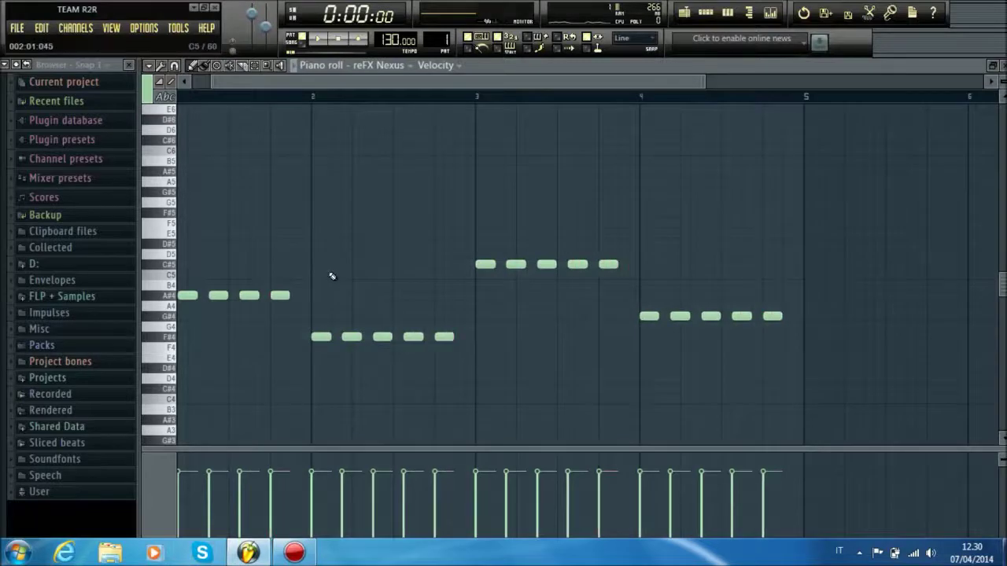
Duplicate all notes as one-step notes an octave higher, placed in the gaps between the original notes
{"action": "key", "text": "ctrl+b"}
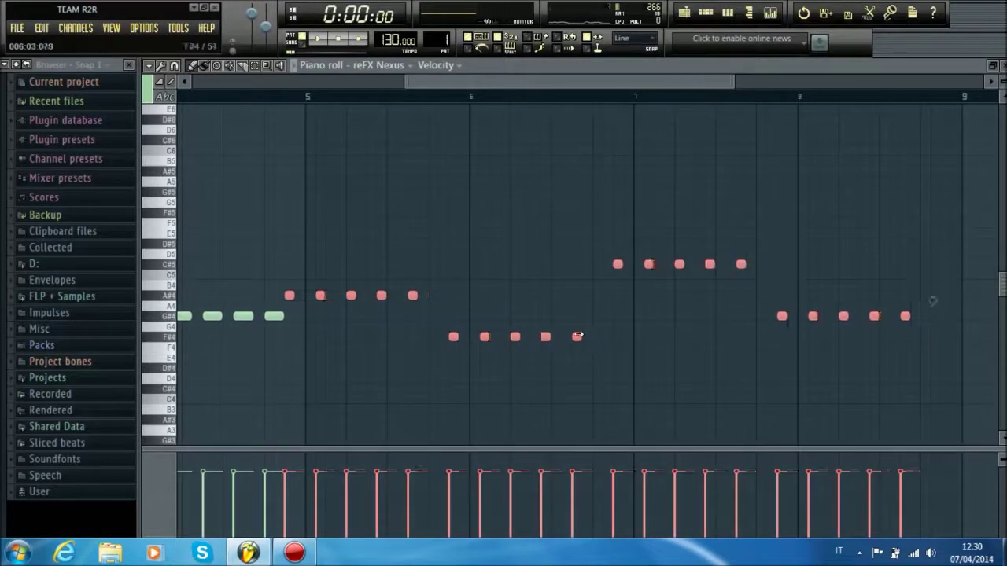
{"action": "left_click_drag", "start_coordinate": [572, 335], "coordinate": [145, 208]}
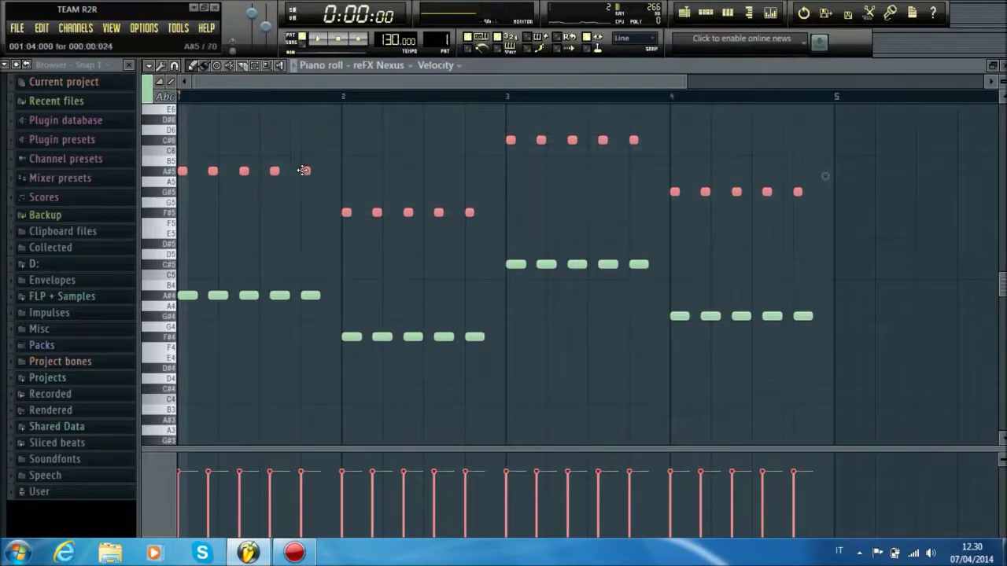
{"action": "left_click_drag", "start_coordinate": [306, 171], "coordinate": [324, 170]}
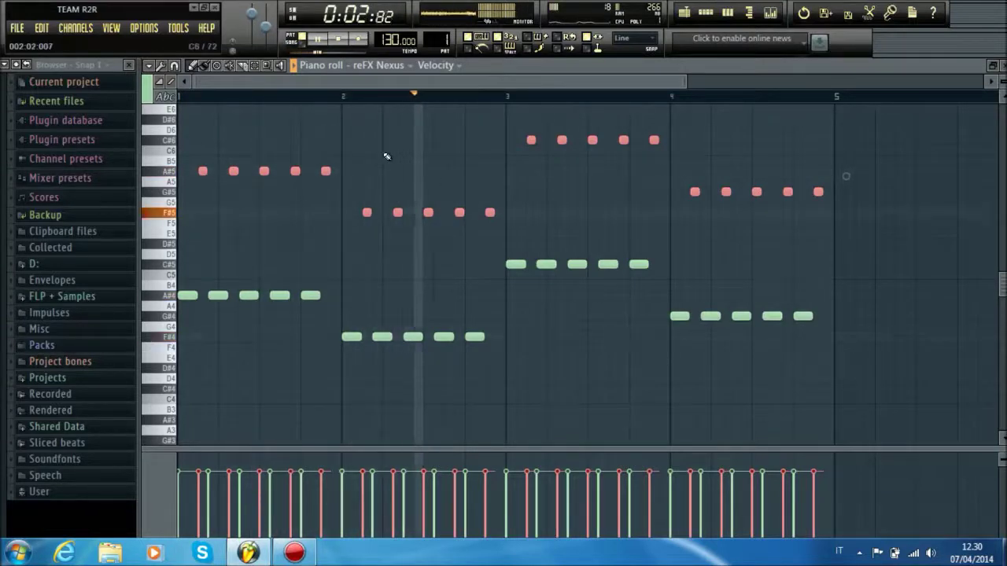
{"action": "scroll", "coordinate": [386, 155], "scroll_direction": "up", "scroll_amount": 3}
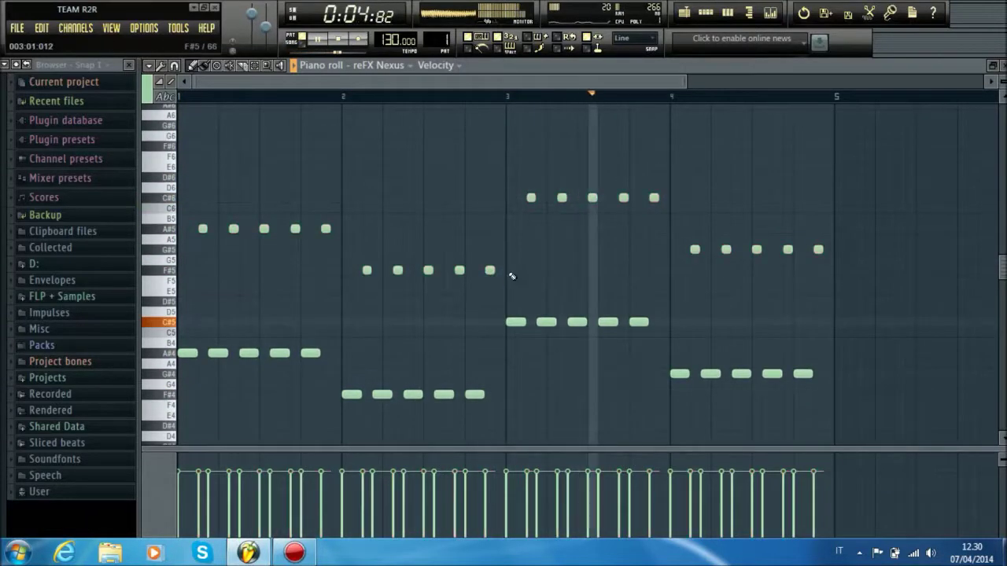
{"action": "left_click", "coordinate": [479, 280]}
{"action": "left_click_drag", "start_coordinate": [475, 274], "coordinate": [502, 270]}
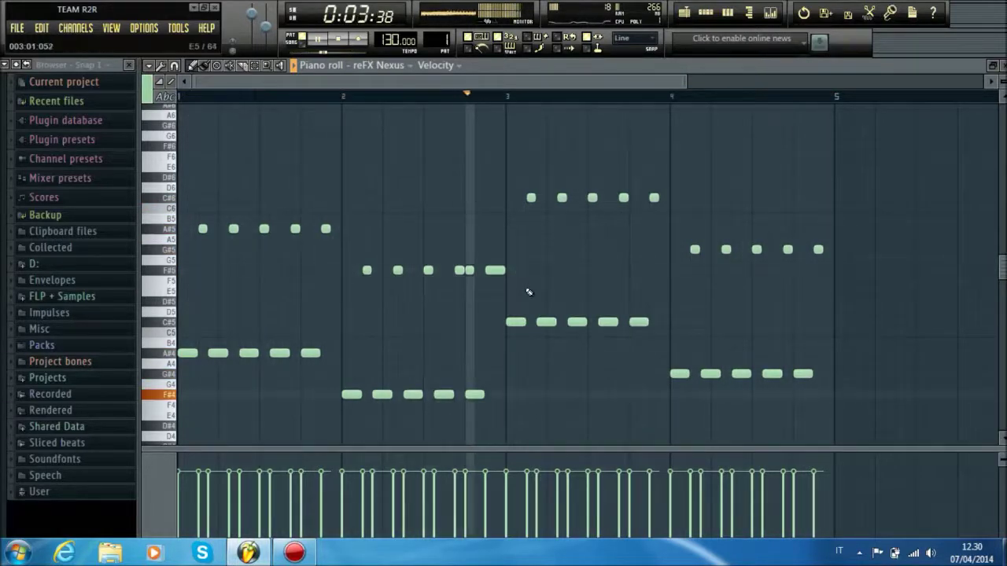
{"action": "right_click", "coordinate": [470, 269]}
{"action": "right_click", "coordinate": [487, 272]}
{"action": "left_click", "coordinate": [487, 274]}
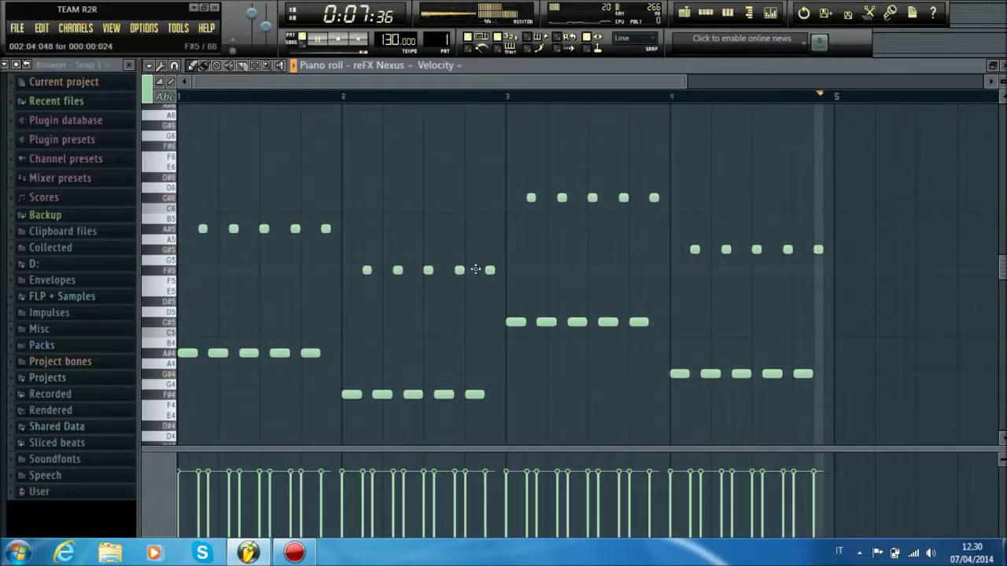
Move the last F#5 of bar 2 and last G#5 of bar 4 to the bar's final step, adding a matching note just before each
{"action": "left_click", "coordinate": [478, 270]}
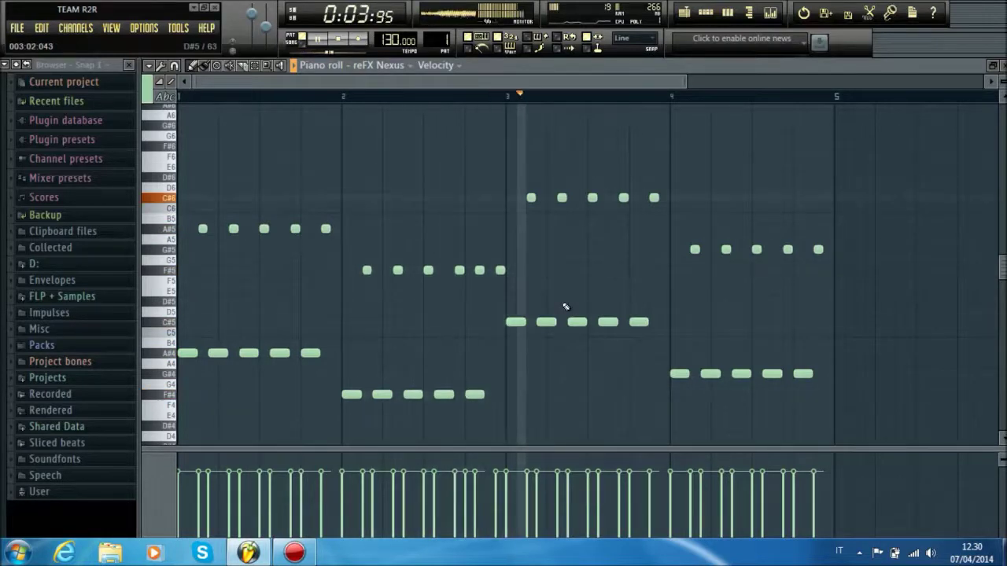
{"action": "right_click", "coordinate": [479, 270]}
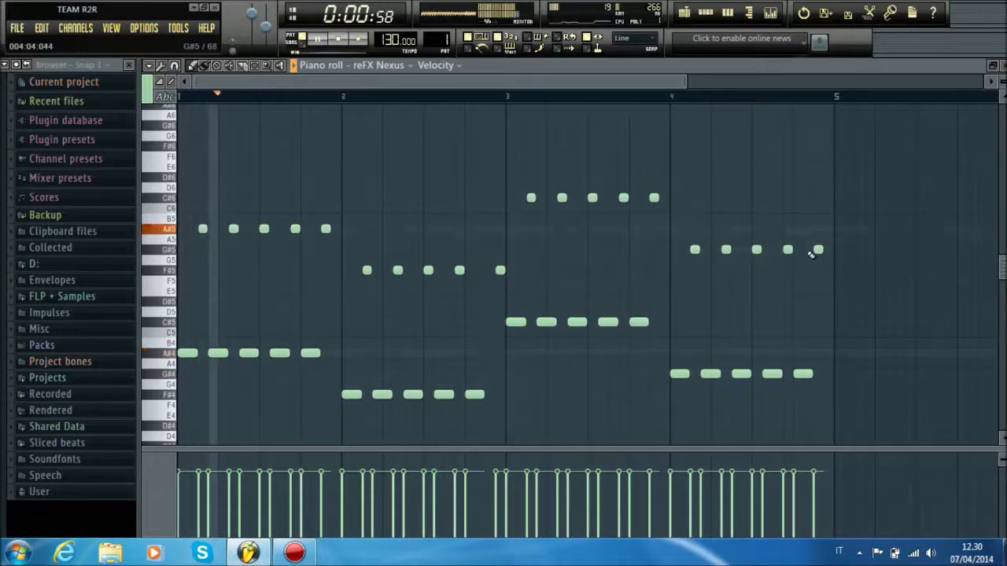
{"action": "left_click_drag", "start_coordinate": [815, 249], "coordinate": [826, 250]}
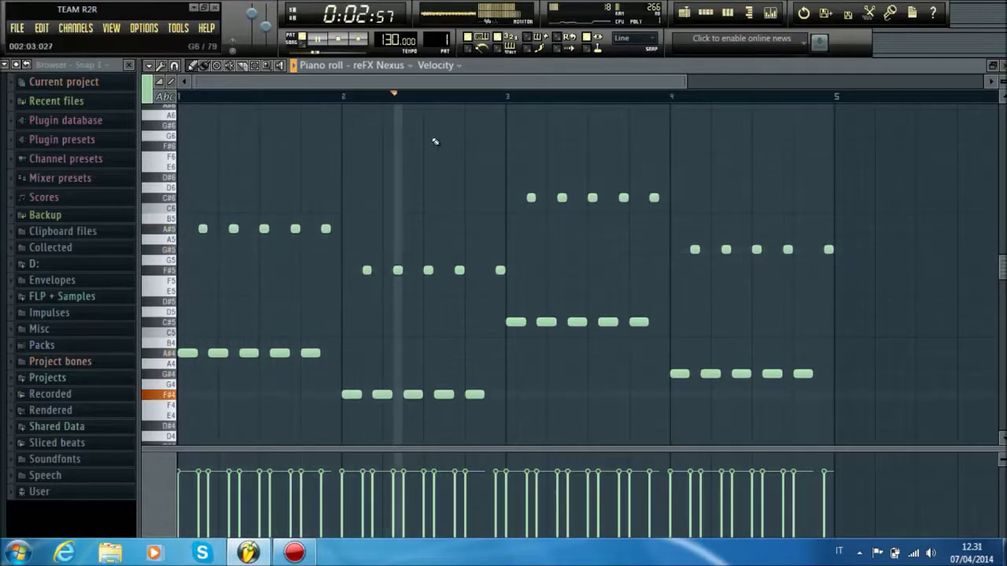
{"action": "scroll", "coordinate": [384, 108], "scroll_direction": "up", "scroll_amount": 2}
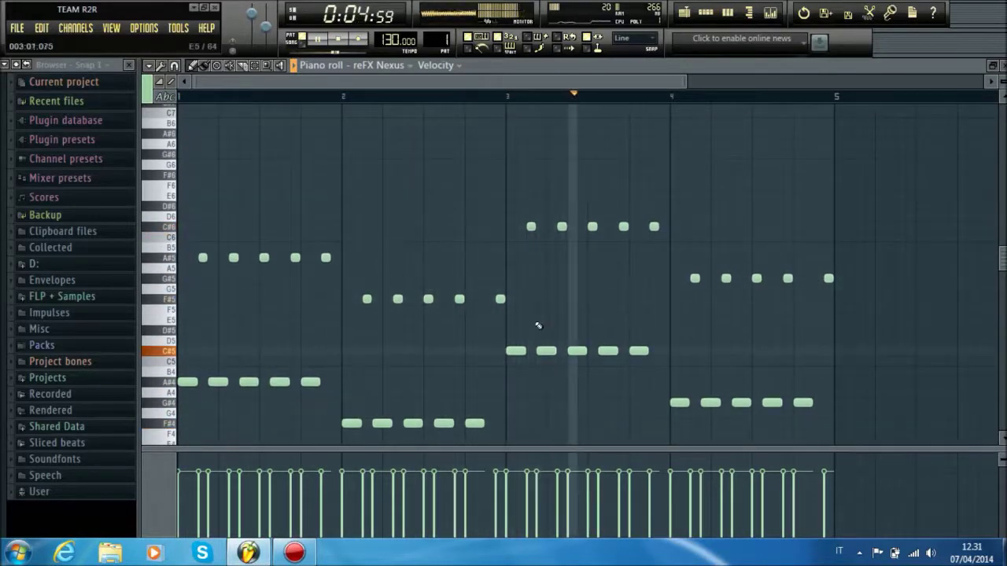
{"action": "left_click", "coordinate": [480, 299]}
{"action": "left_click", "coordinate": [816, 280]}
Start the melody in bar 1 with two-step notes C#7, A#6, A#6, G#6 and G#6 above the existing pattern
{"action": "scroll", "coordinate": [297, 231], "scroll_direction": "up", "scroll_amount": 4}
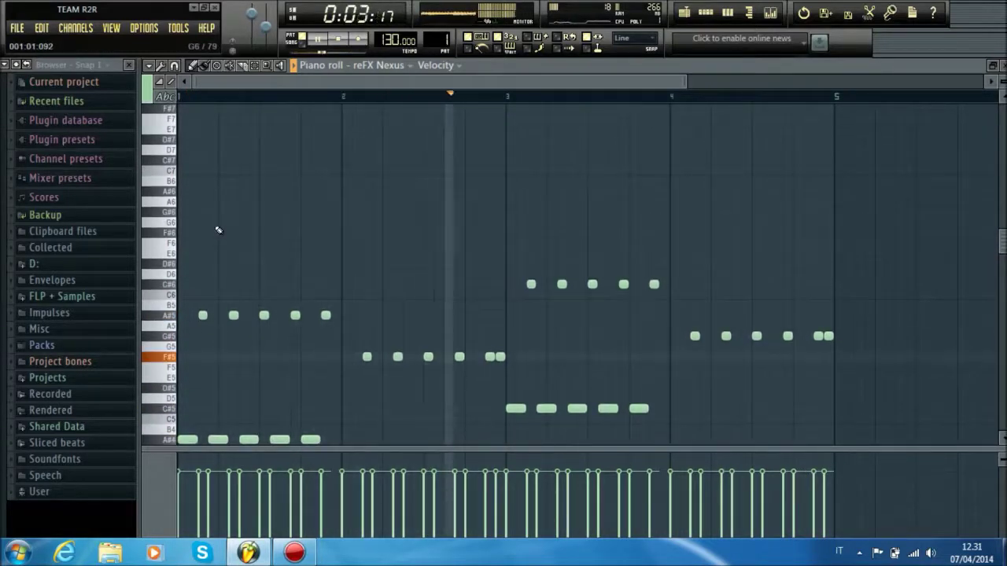
{"action": "scroll", "coordinate": [201, 230], "scroll_direction": "up", "scroll_amount": 1}
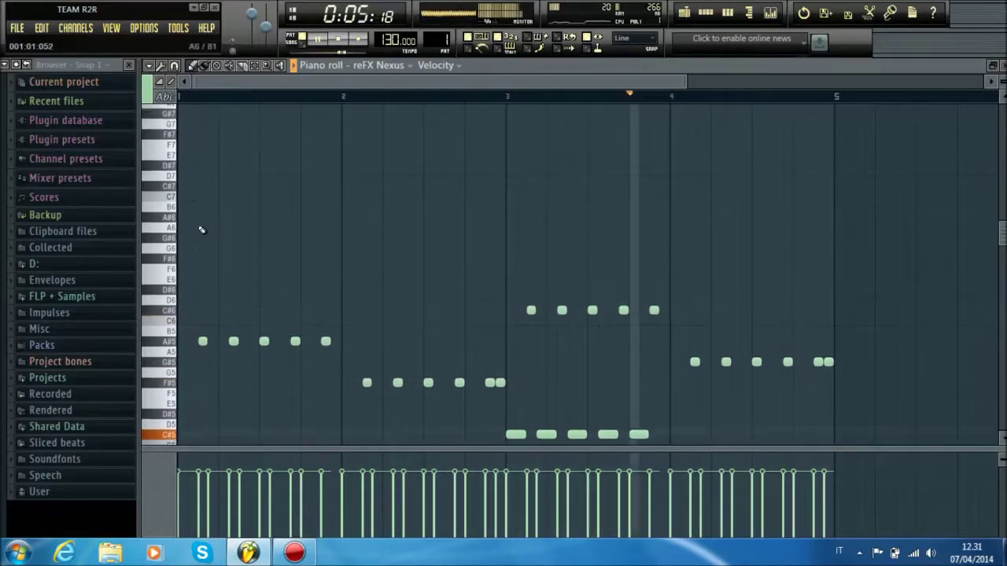
{"action": "left_click", "coordinate": [182, 189]}
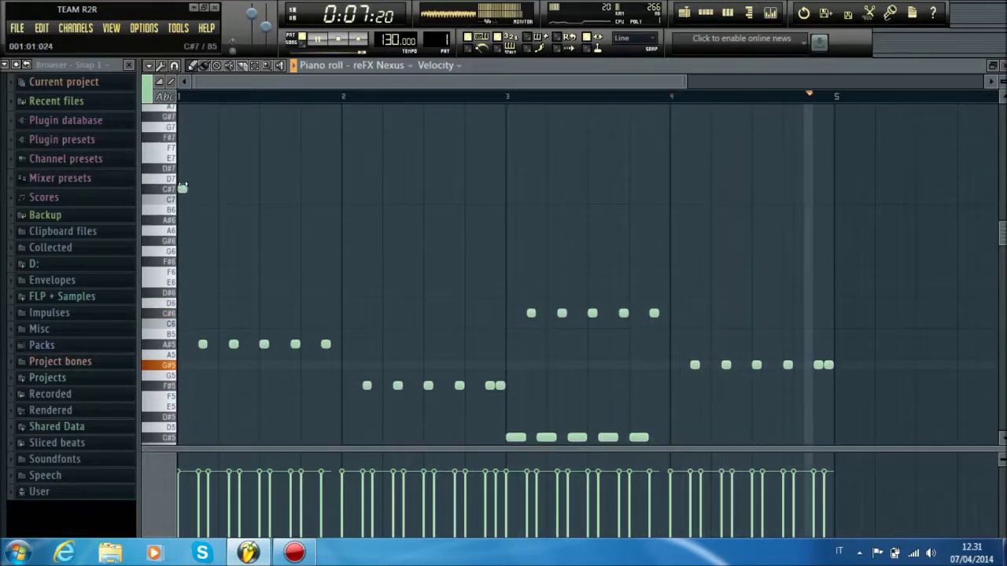
{"action": "left_click_drag", "start_coordinate": [185, 189], "coordinate": [196, 189]}
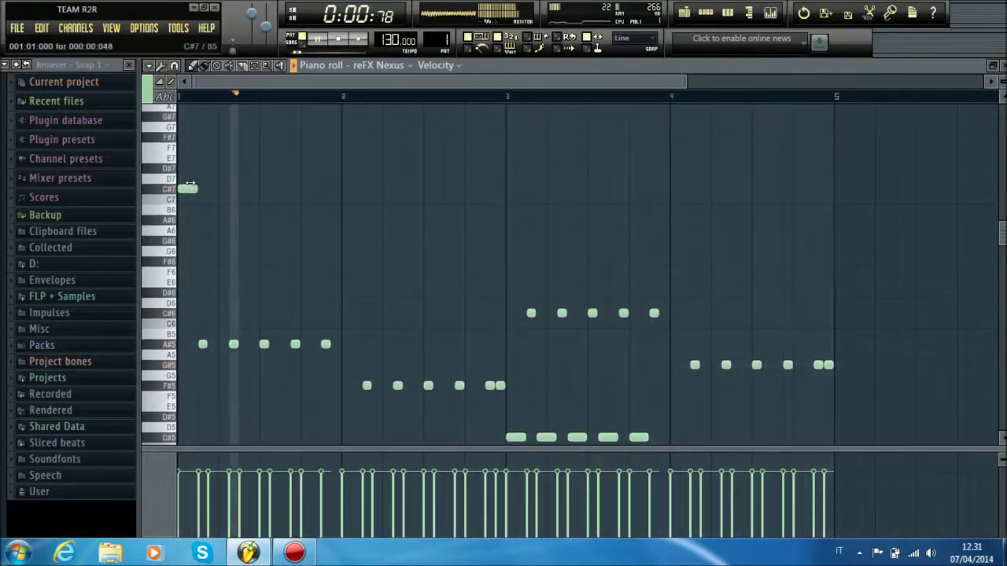
{"action": "left_click", "coordinate": [225, 207]}
{"action": "left_click_drag", "start_coordinate": [225, 209], "coordinate": [217, 220]}
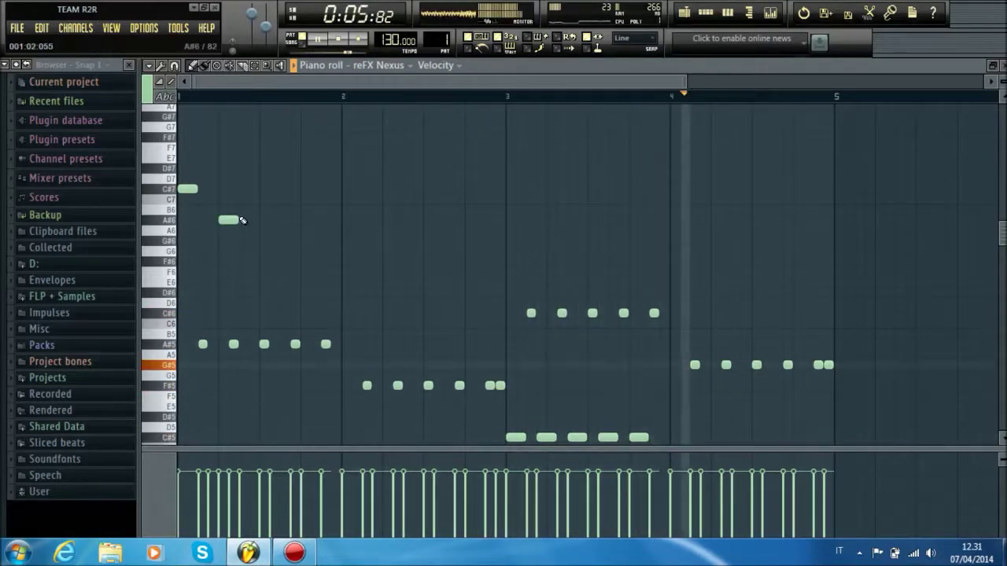
{"action": "left_click", "coordinate": [253, 220]}
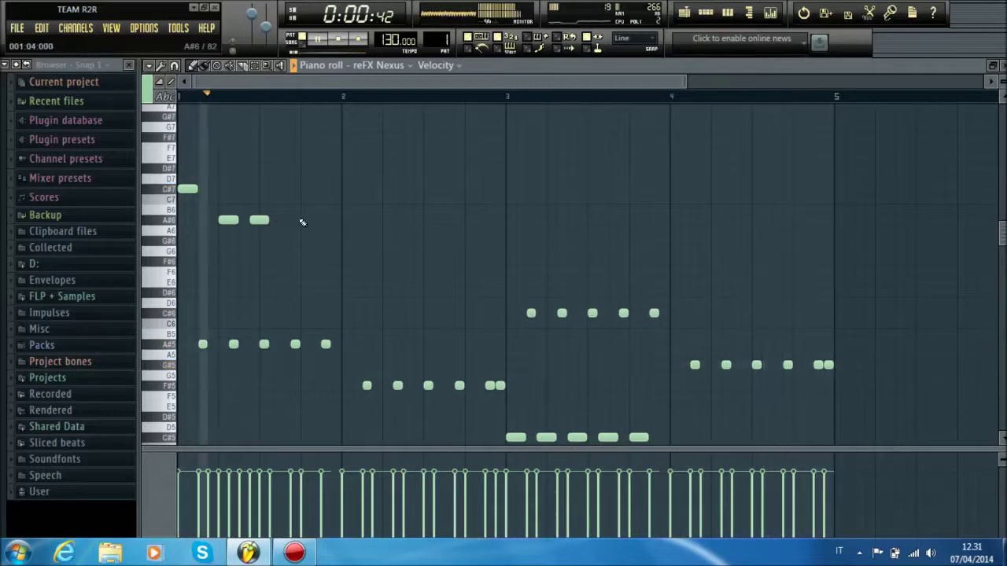
{"action": "left_click_drag", "start_coordinate": [287, 227], "coordinate": [282, 241]}
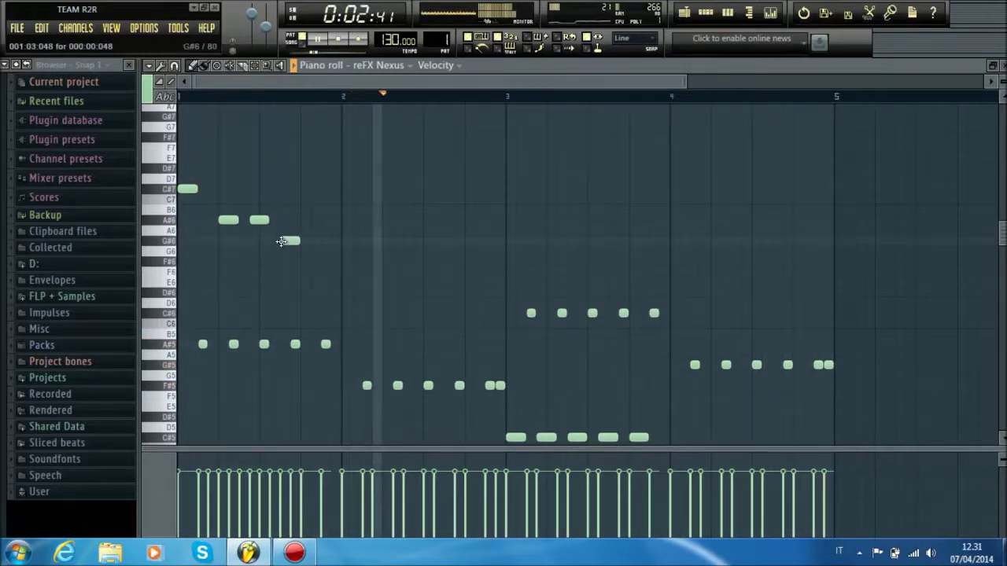
{"action": "left_click", "coordinate": [314, 241]}
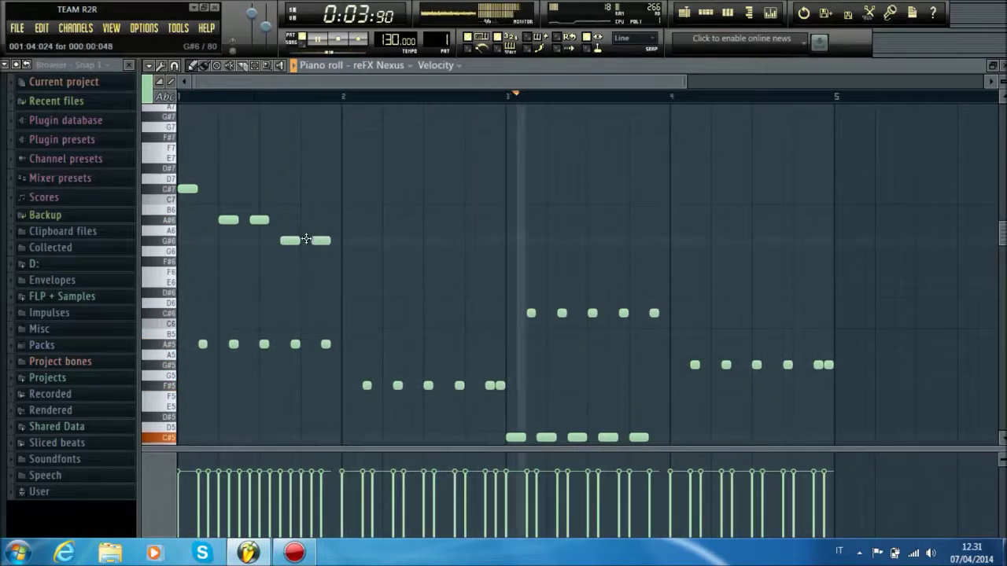
Continue the melody in bar 2 with two-step notes F#6, G#6, F#6 and D#6
{"action": "left_click", "coordinate": [348, 261]}
{"action": "left_click", "coordinate": [388, 240]}
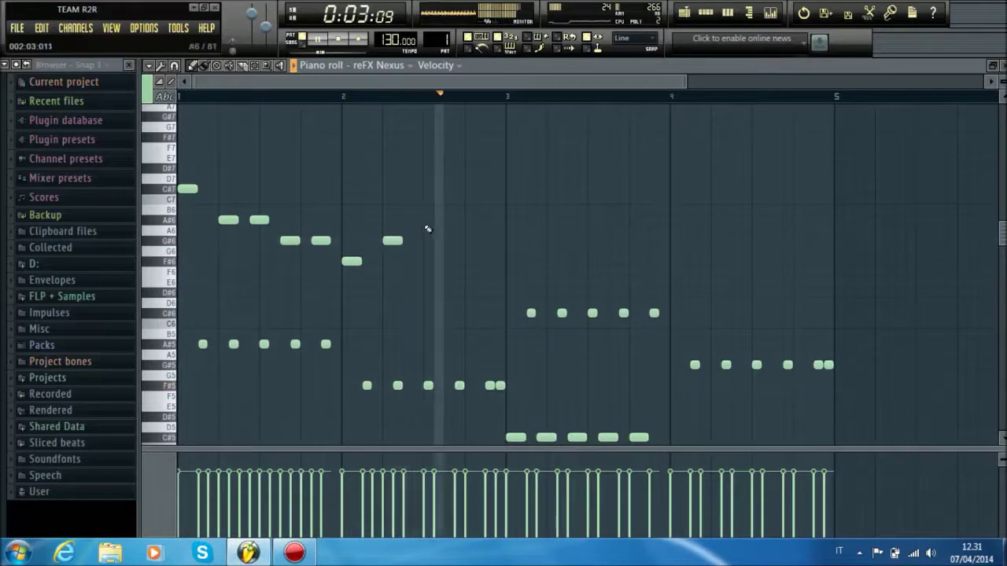
{"action": "left_click", "coordinate": [429, 261]}
{"action": "left_click", "coordinate": [459, 291]}
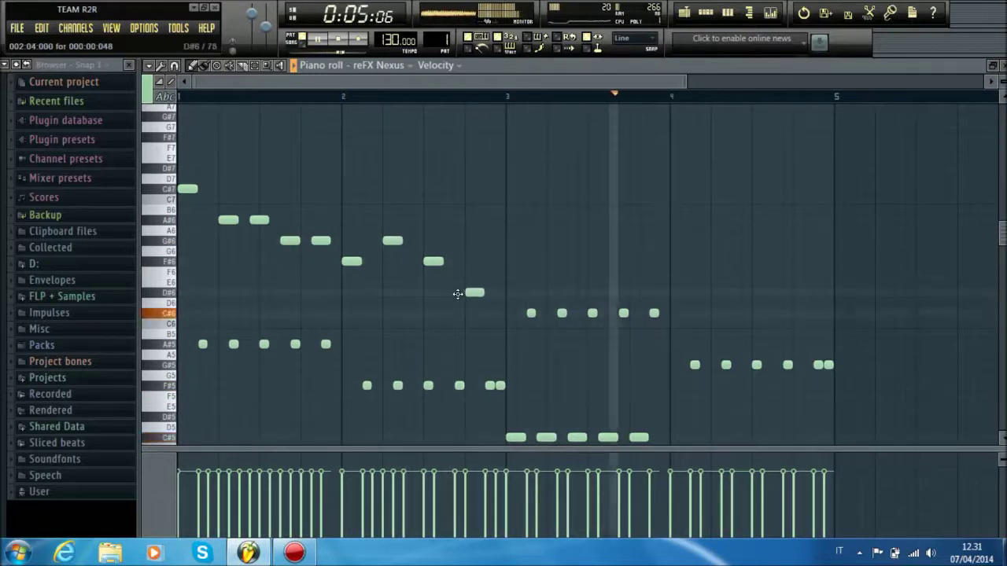
Rework bar 2's melody with earlier G#6 and F#6 notes and two closing A#6 notes, and delete the trial notes from bar 3
{"action": "left_click_drag", "start_coordinate": [501, 282], "coordinate": [539, 236]}
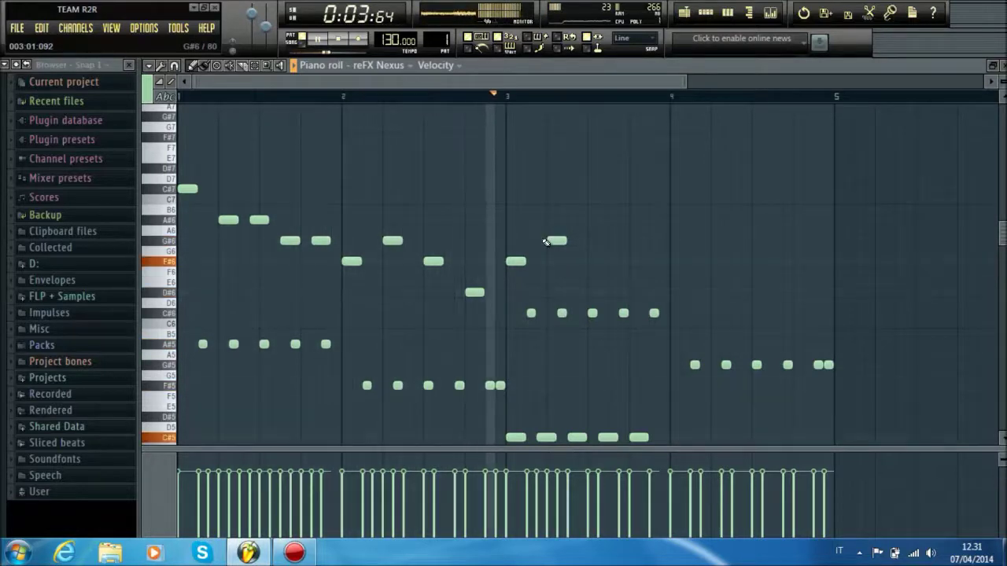
{"action": "left_click_drag", "start_coordinate": [465, 285], "coordinate": [464, 213]}
{"action": "right_click", "coordinate": [470, 259]}
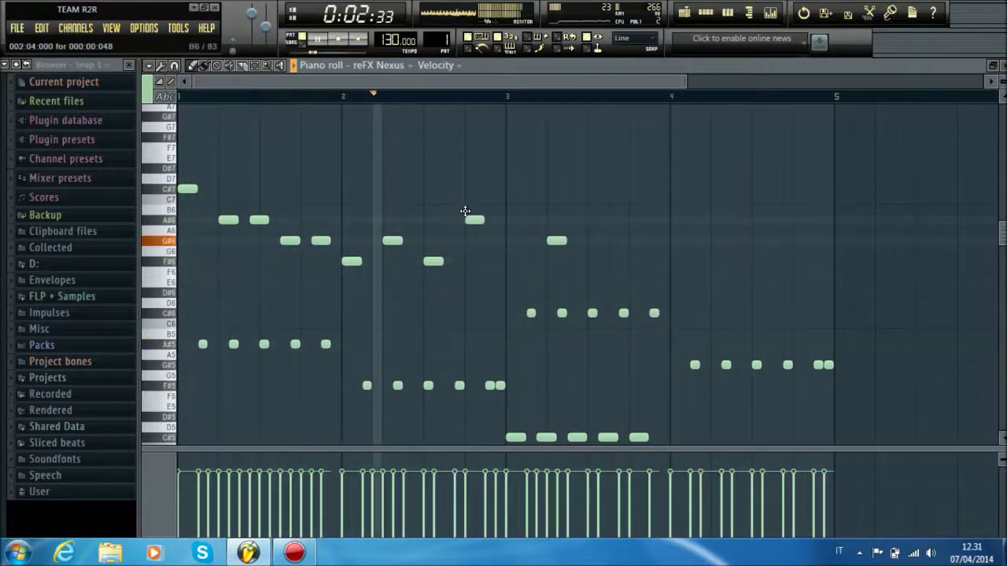
{"action": "right_click", "coordinate": [558, 240]}
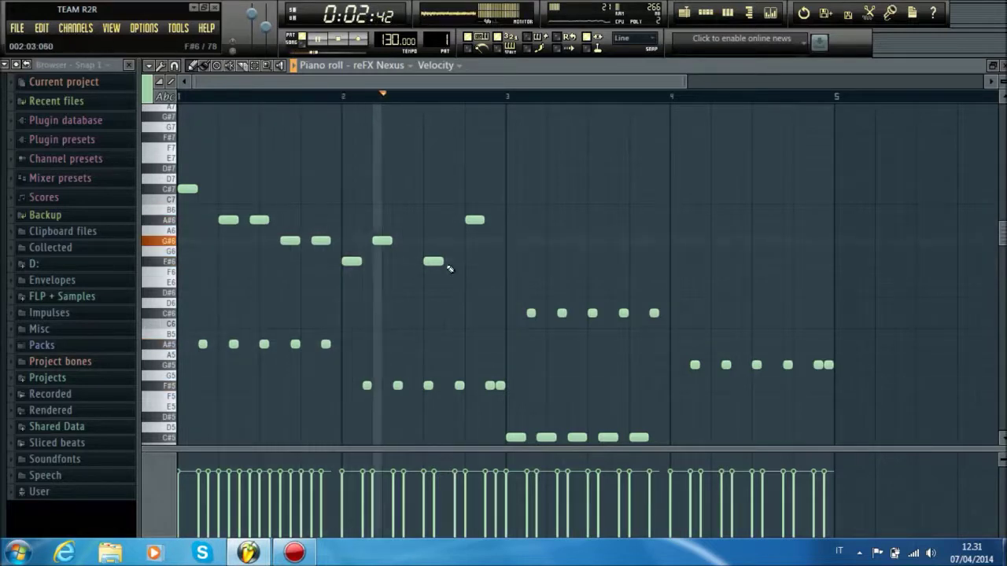
{"action": "key", "text": "space"}
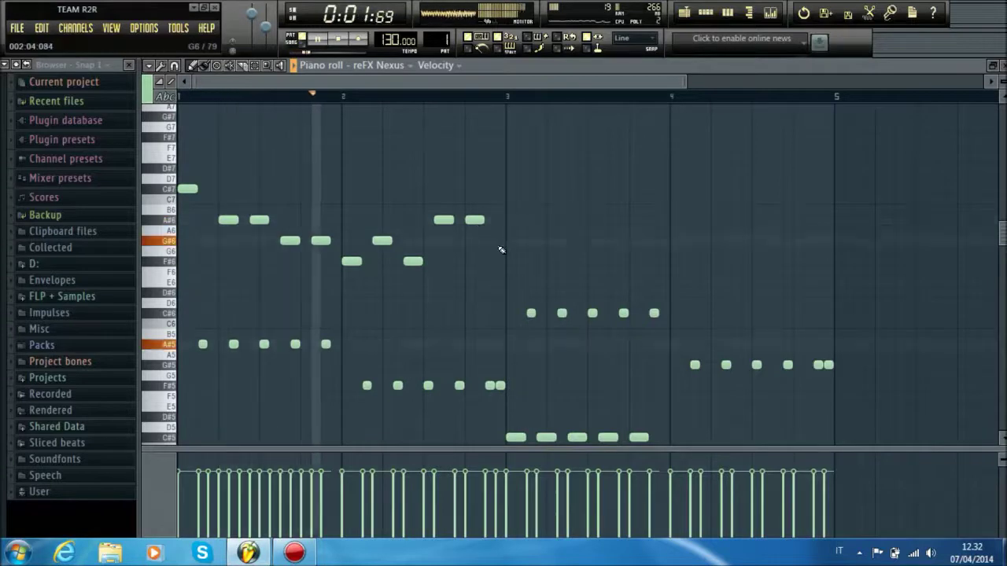
Complete the melody with C#7, C#7, A#6, G#6, F#6 in bar 3 and G#6, G#6, F#6, F#6, D#6 in bar 4, and play it back
{"action": "key", "text": "space"}
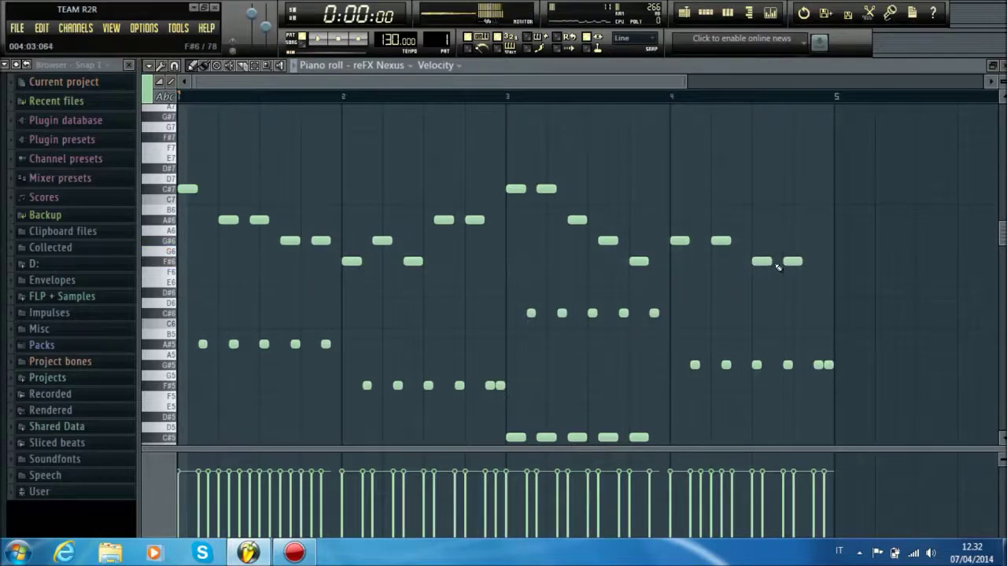
{"action": "key", "text": "space"}
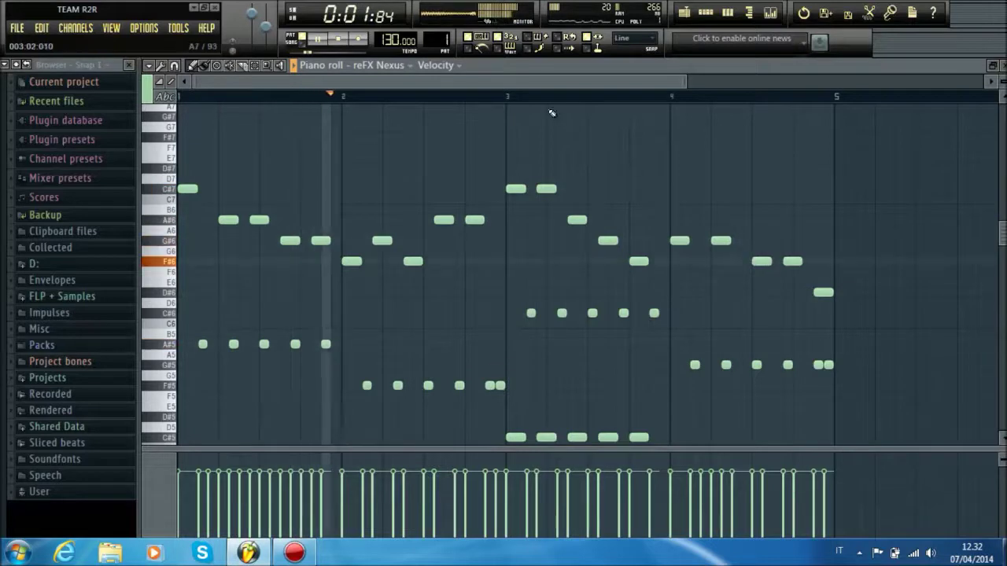
In bar 4's melody, move the second F#6 and D#6 earlier, add a closing F#6, shorten the second F#6 and lengthen the second G#6
{"action": "scroll", "coordinate": [517, 99], "scroll_direction": "up", "scroll_amount": 1}
{"action": "left_click_drag", "start_coordinate": [504, 82], "coordinate": [594, 87]}
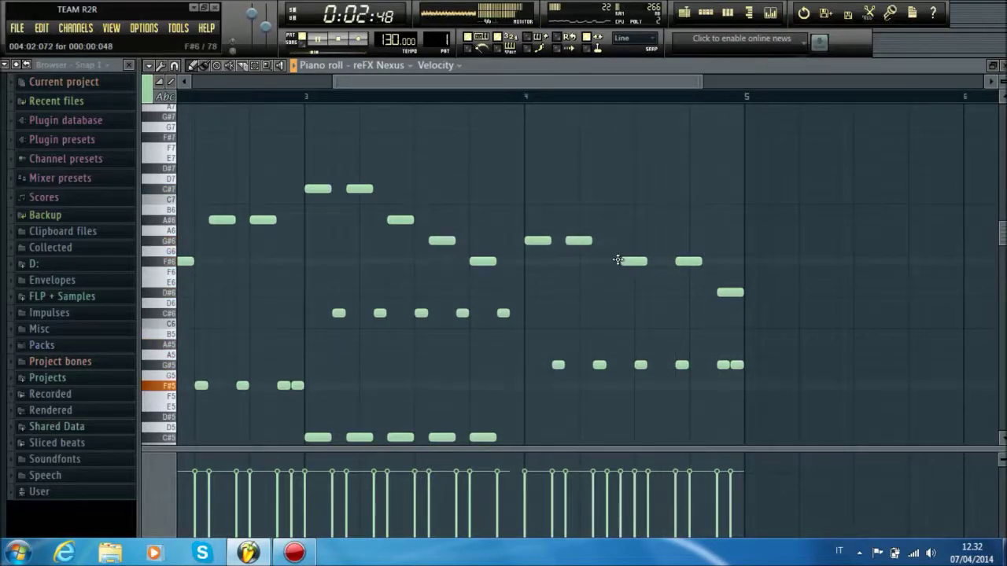
{"action": "left_click_drag", "start_coordinate": [692, 261], "coordinate": [676, 260]}
{"action": "left_click_drag", "start_coordinate": [726, 291], "coordinate": [699, 291]}
{"action": "left_click", "coordinate": [722, 272]}
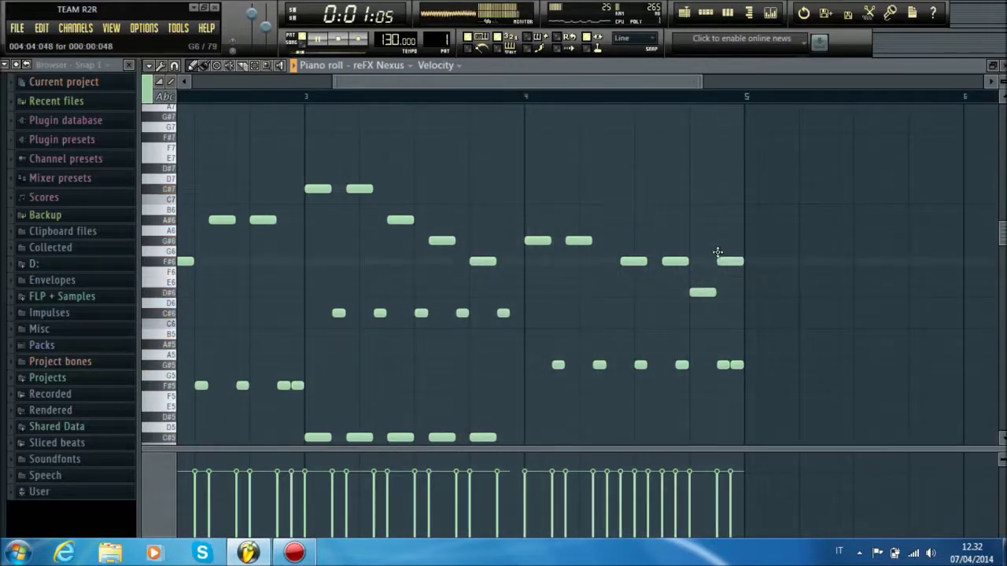
{"action": "left_click_drag", "start_coordinate": [684, 260], "coordinate": [669, 260]}
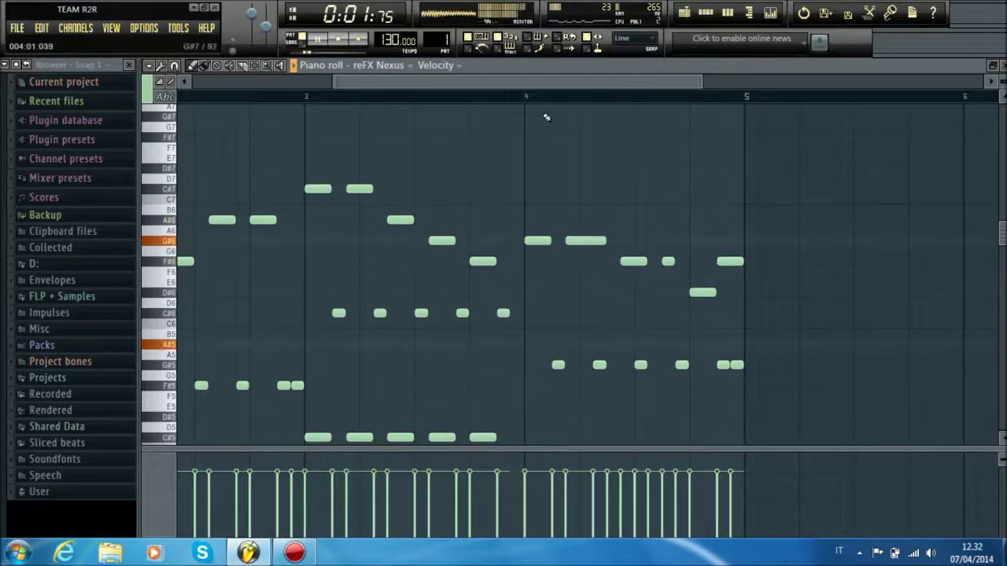
Add a one-step C#7 note at the very end of bar 2, leading into bar 3, and check the full four-bar melody
{"action": "scroll", "coordinate": [541, 97], "scroll_direction": "down", "scroll_amount": 3}
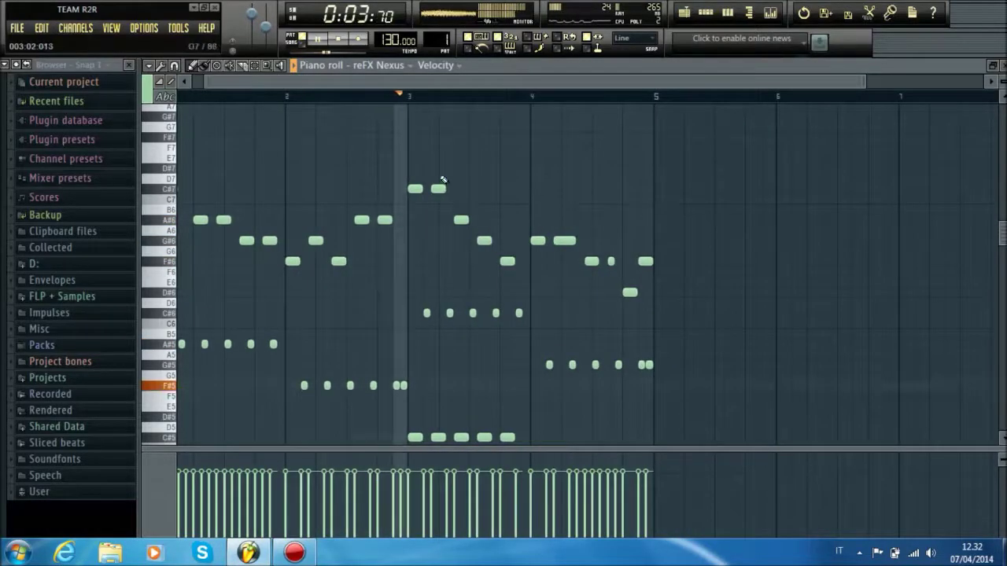
{"action": "scroll", "coordinate": [390, 97], "scroll_direction": "up", "scroll_amount": 5}
{"action": "left_click", "coordinate": [423, 211]}
{"action": "left_click_drag", "start_coordinate": [474, 211], "coordinate": [425, 210]}
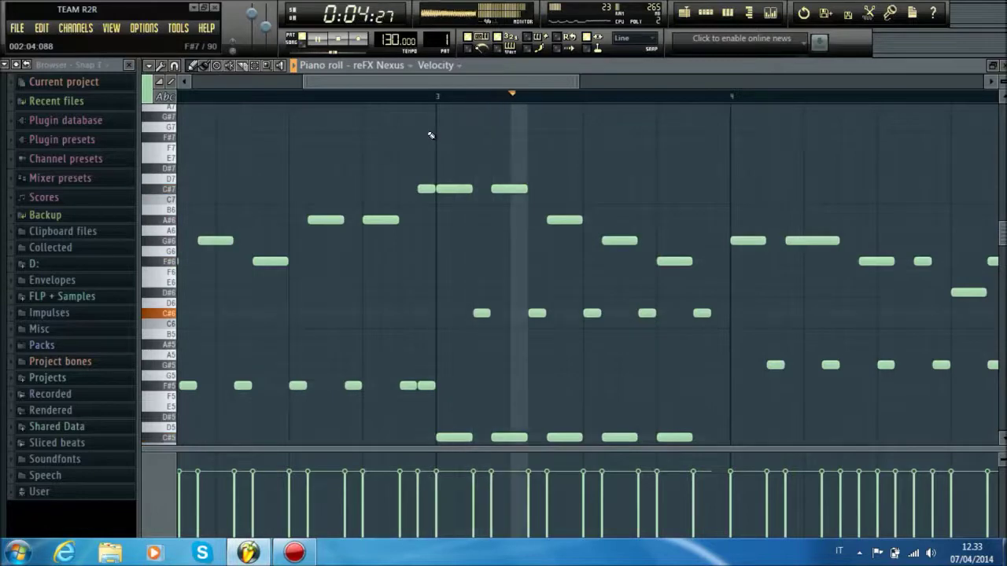
{"action": "scroll", "coordinate": [466, 195], "scroll_direction": "down", "scroll_amount": 4}
{"action": "scroll", "coordinate": [466, 195], "scroll_direction": "down", "scroll_amount": 3}
{"action": "scroll", "coordinate": [467, 195], "scroll_direction": "up", "scroll_amount": 5}
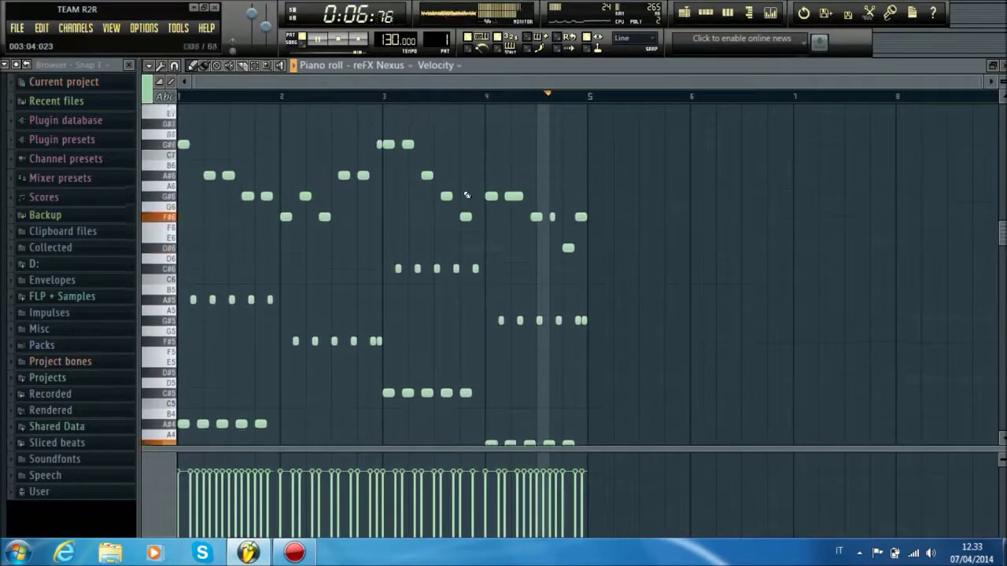
Close the piano roll, place Pattern 1 at bar 1 on playlist Track 2, and stop playback
{"action": "left_click", "coordinate": [1002, 67]}
{"action": "left_click", "coordinate": [744, 145]}
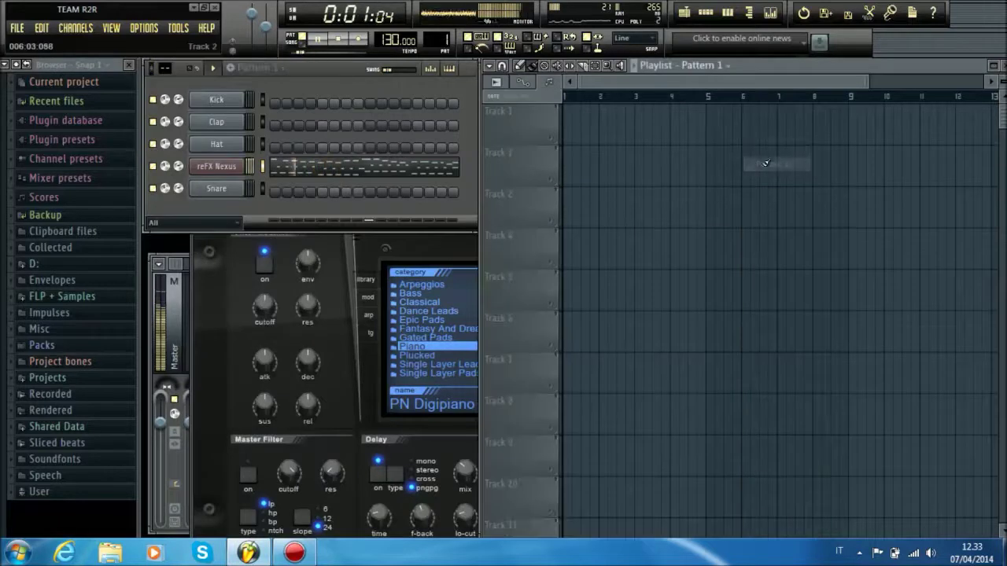
{"action": "left_click", "coordinate": [336, 41]}
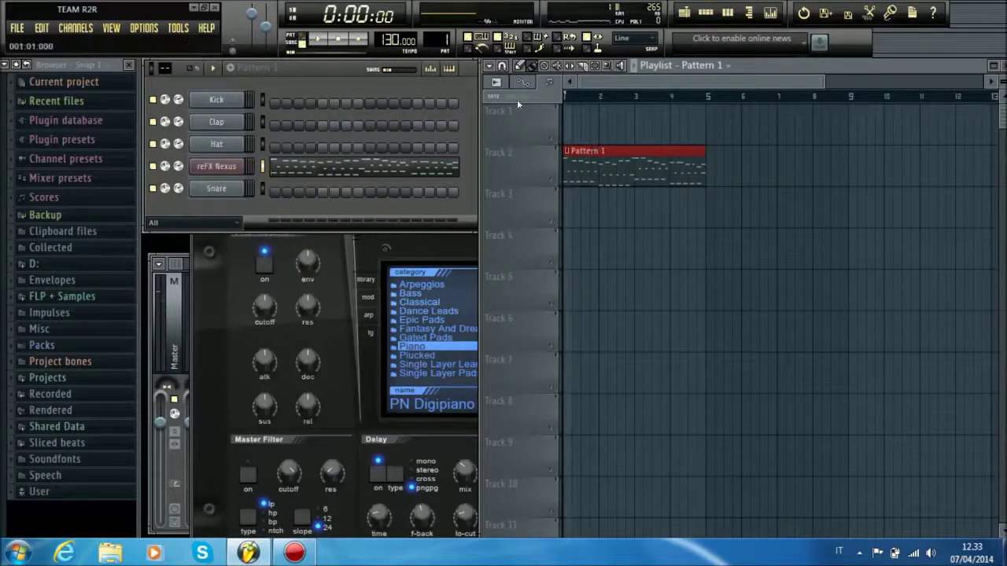
Rename the reFX Nexus channel to Piano
{"action": "left_click", "coordinate": [224, 166]}
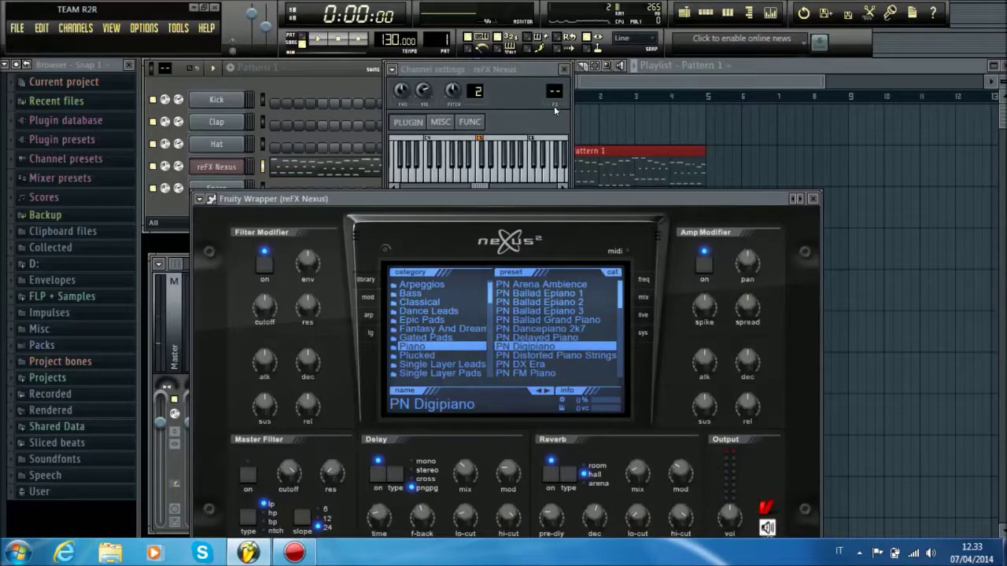
{"action": "right_click", "coordinate": [227, 168]}
{"action": "left_click", "coordinate": [286, 185]}
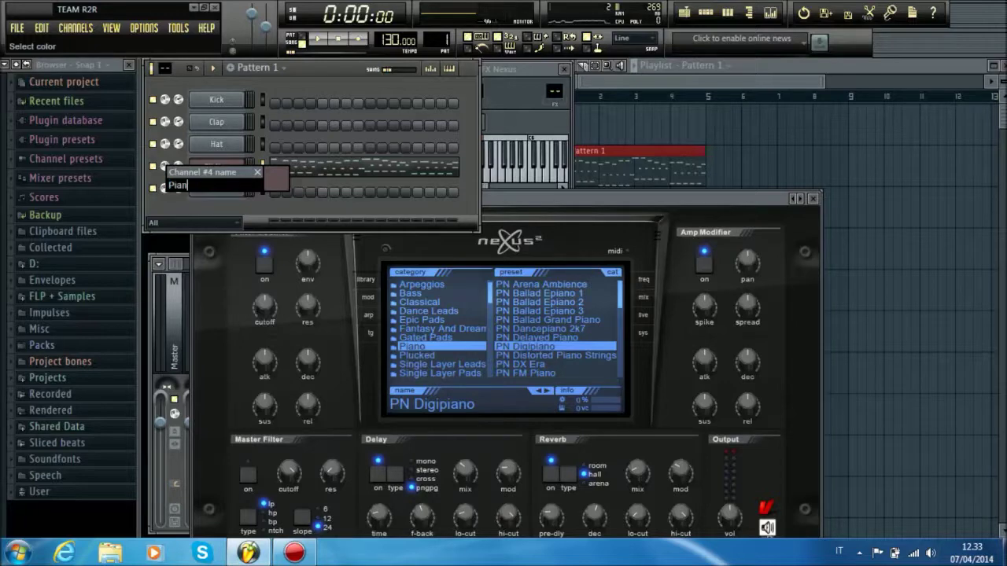
{"action": "key", "text": "Escape"}
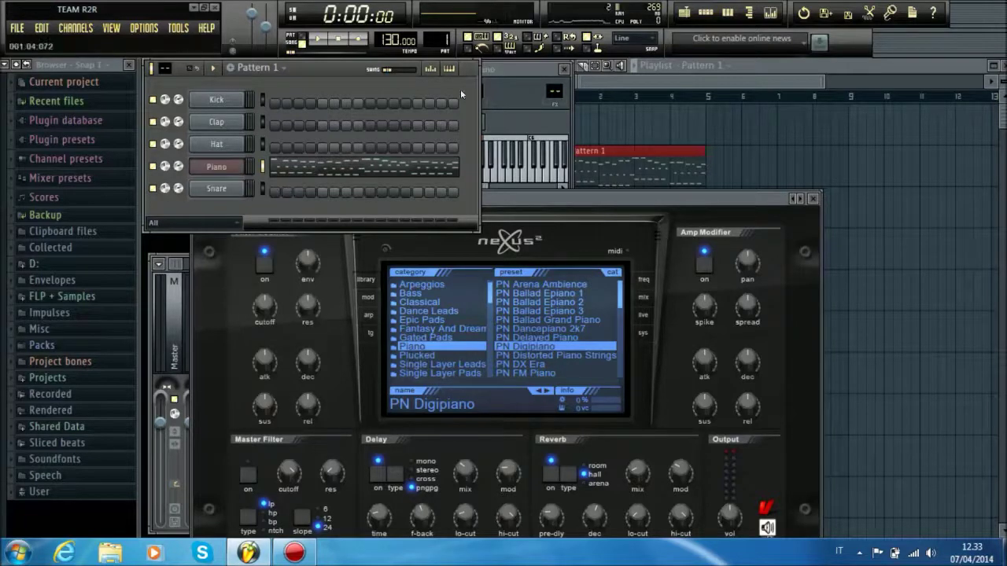
Route the Piano channel to mixer track 2 and load Fruity Parametric EQ 2 in that track's first effect slot
{"action": "double_click", "coordinate": [540, 92]}
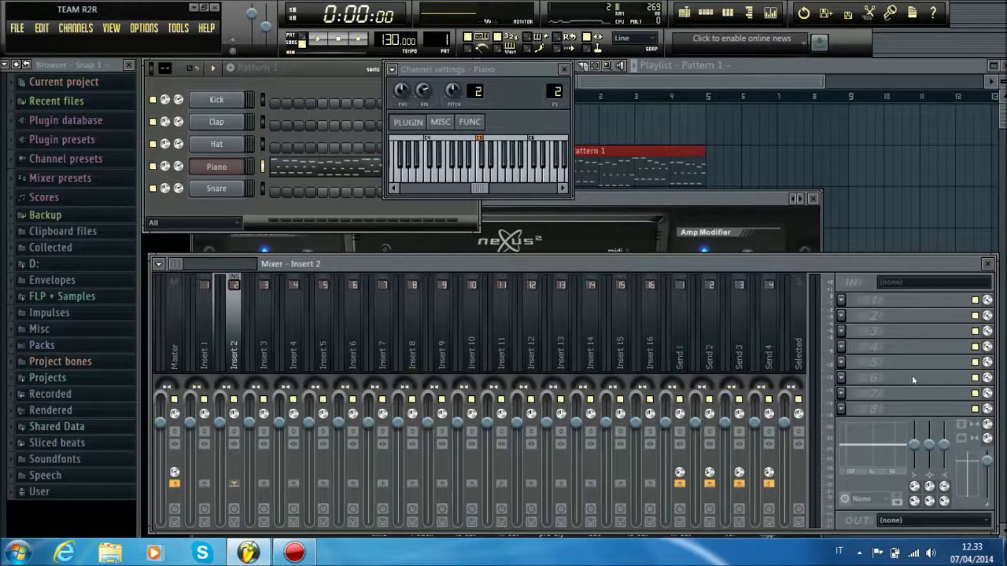
{"action": "left_click", "coordinate": [839, 300]}
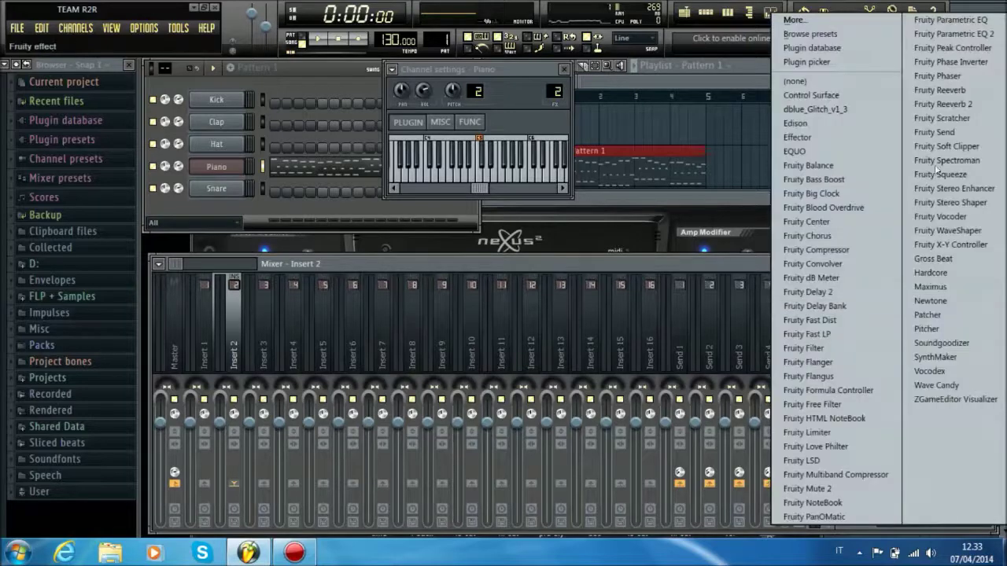
{"action": "left_click", "coordinate": [956, 33]}
Shape the Piano's Parametric EQ 2 during playback by cutting the lowest bands and boosting the high end
{"action": "key", "text": "space"}
{"action": "left_click_drag", "start_coordinate": [423, 280], "coordinate": [428, 262]}
{"action": "left_click_drag", "start_coordinate": [225, 281], "coordinate": [227, 315]}
{"action": "left_click_drag", "start_coordinate": [258, 280], "coordinate": [258, 292]}
{"action": "left_click_drag", "start_coordinate": [226, 315], "coordinate": [200, 316]}
{"action": "mouse_move", "coordinate": [356, 281]}
{"action": "left_mouse_down"}
{"action": "mouse_move", "coordinate": [375, 272]}
{"action": "mouse_move", "coordinate": [414, 288]}
{"action": "mouse_move", "coordinate": [368, 275]}
{"action": "mouse_move", "coordinate": [350, 288]}
{"action": "mouse_move", "coordinate": [355, 281]}
{"action": "left_mouse_up"}
{"action": "key", "text": "space"}
{"action": "left_click_drag", "start_coordinate": [428, 262], "coordinate": [438, 263]}
{"action": "left_click_drag", "start_coordinate": [389, 286], "coordinate": [394, 287]}
Load Soundgoodizer in Insert 2's second effect slot, lower its amount, and bring the insert's volume down to about -3.5 dB
{"action": "left_click", "coordinate": [838, 314]}
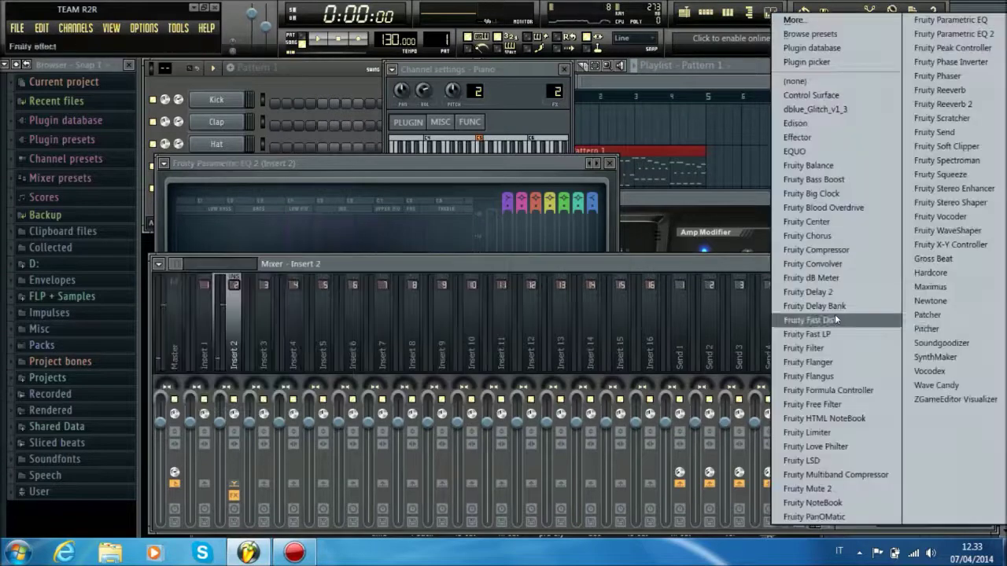
{"action": "left_click", "coordinate": [933, 346]}
{"action": "key", "text": "space"}
{"action": "left_click_drag", "start_coordinate": [271, 310], "coordinate": [271, 333]}
{"action": "left_click_drag", "start_coordinate": [986, 462], "coordinate": [986, 469]}
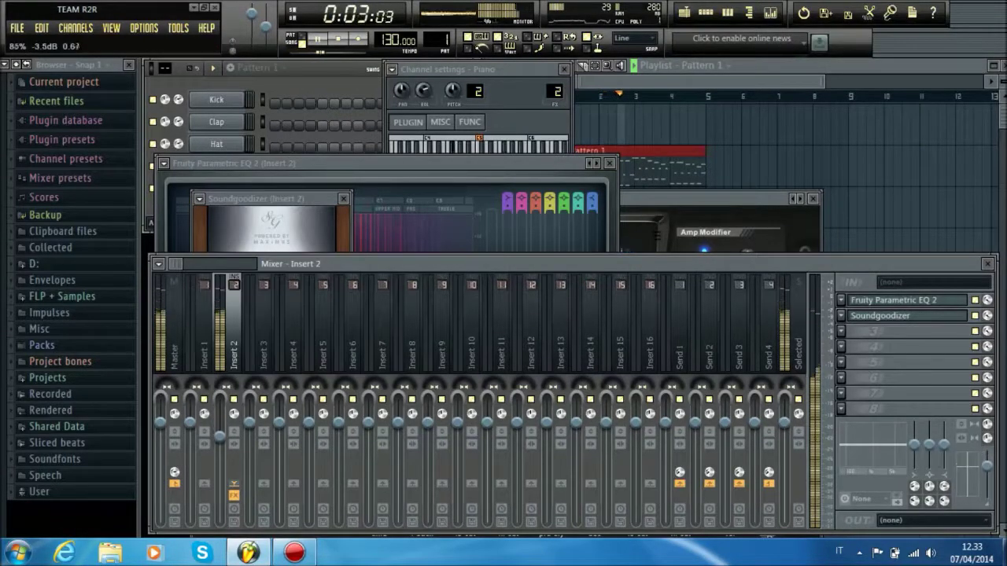
{"action": "left_click", "coordinate": [297, 228]}
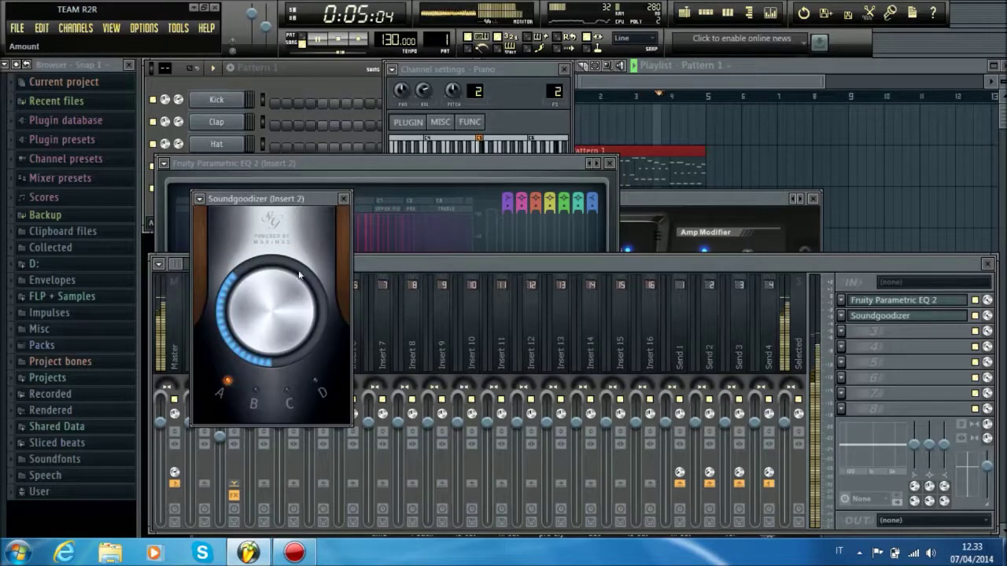
{"action": "left_click", "coordinate": [654, 76]}
Switch to the empty Pattern 2 and route the Kick channel to mixer track 1
{"action": "left_click", "coordinate": [364, 65]}
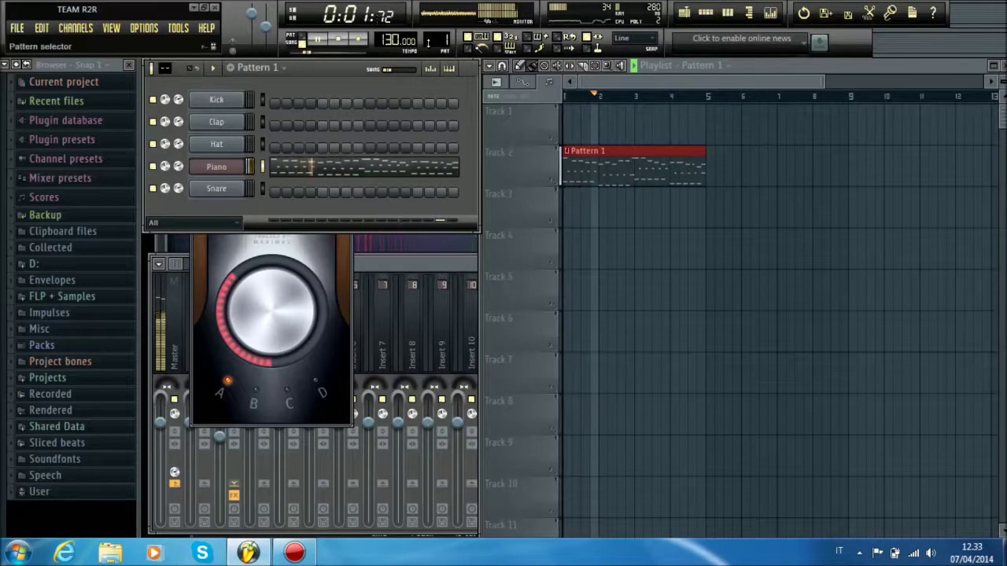
{"action": "left_click_drag", "start_coordinate": [438, 42], "coordinate": [439, 34]}
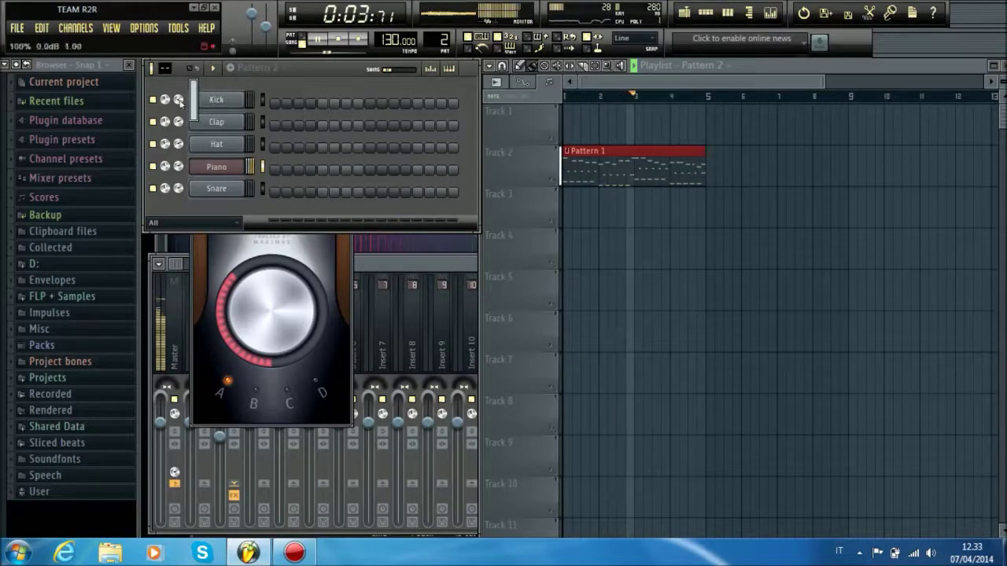
{"action": "left_click", "coordinate": [217, 100]}
{"action": "double_click", "coordinate": [555, 92]}
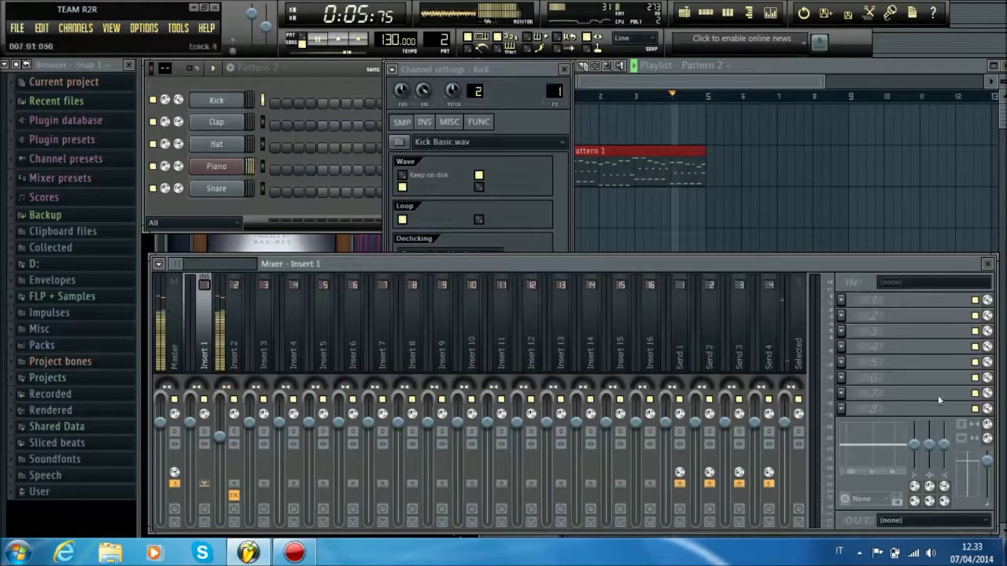
Load Soundgoodizer and Fruity Parametric EQ 2 in the first two effect slots of Insert 1
{"action": "left_click", "coordinate": [840, 316]}
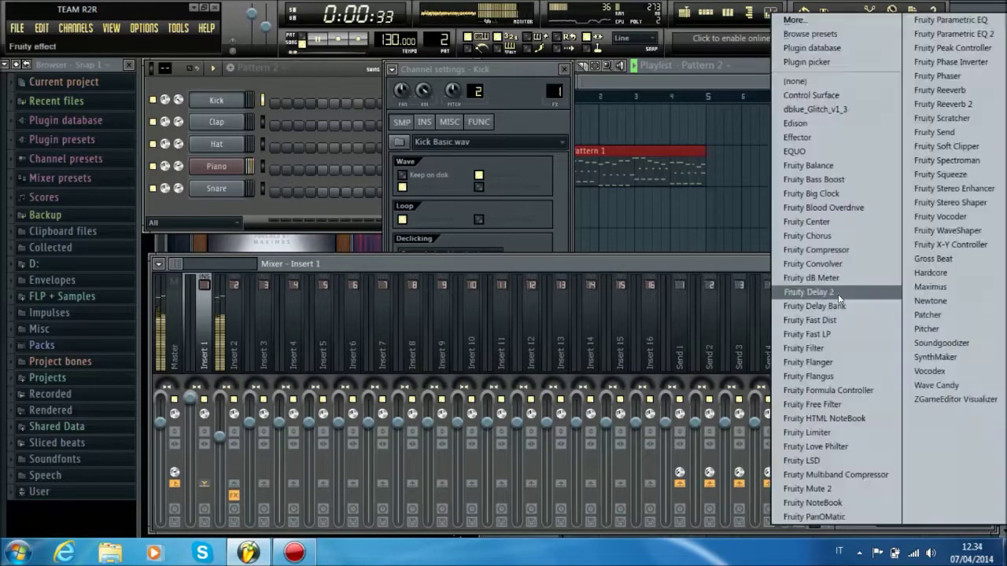
{"action": "left_click", "coordinate": [932, 344]}
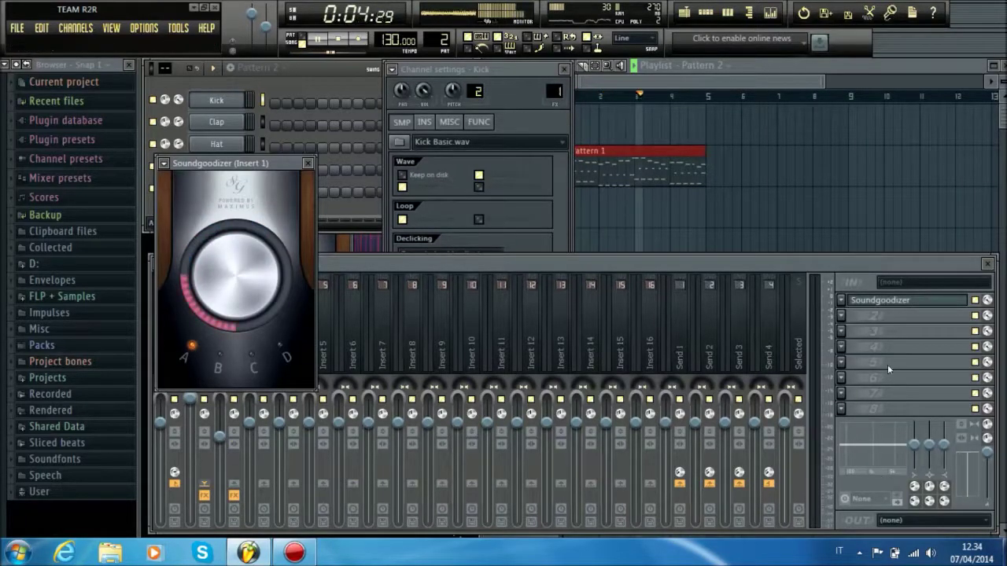
{"action": "left_click", "coordinate": [839, 316]}
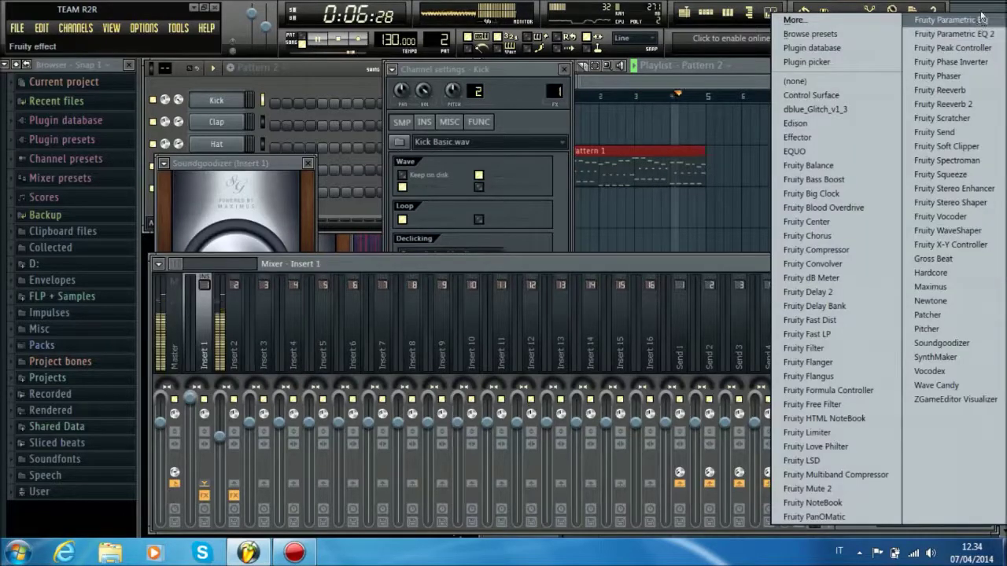
{"action": "left_click", "coordinate": [953, 33]}
Shape the Kick's Parametric EQ 2 with cuts on bands 1, 2 and 5, a flat band 7, and band 3 moved into the low bass
{"action": "key", "text": "space"}
{"action": "left_click_drag", "start_coordinate": [261, 315], "coordinate": [244, 357]}
{"action": "left_click_drag", "start_coordinate": [458, 315], "coordinate": [474, 342]}
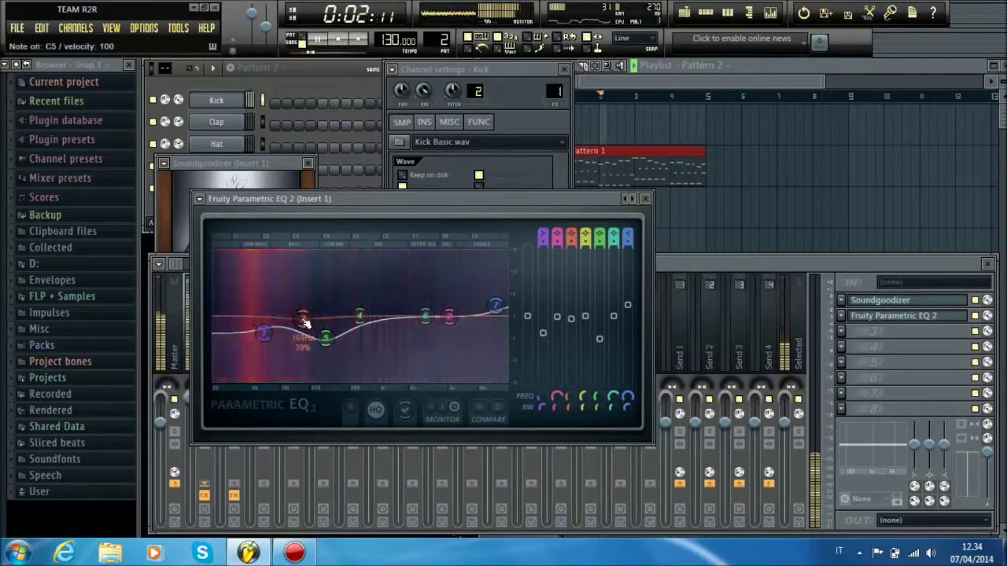
{"action": "left_click_drag", "start_coordinate": [265, 341], "coordinate": [272, 347]}
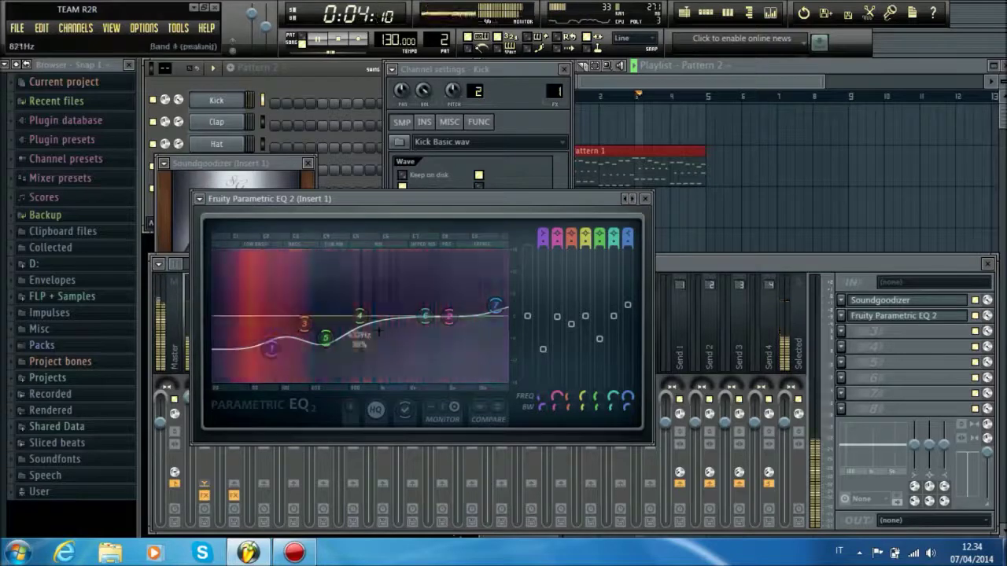
{"action": "left_click_drag", "start_coordinate": [494, 307], "coordinate": [496, 313]}
{"action": "key", "text": "space"}
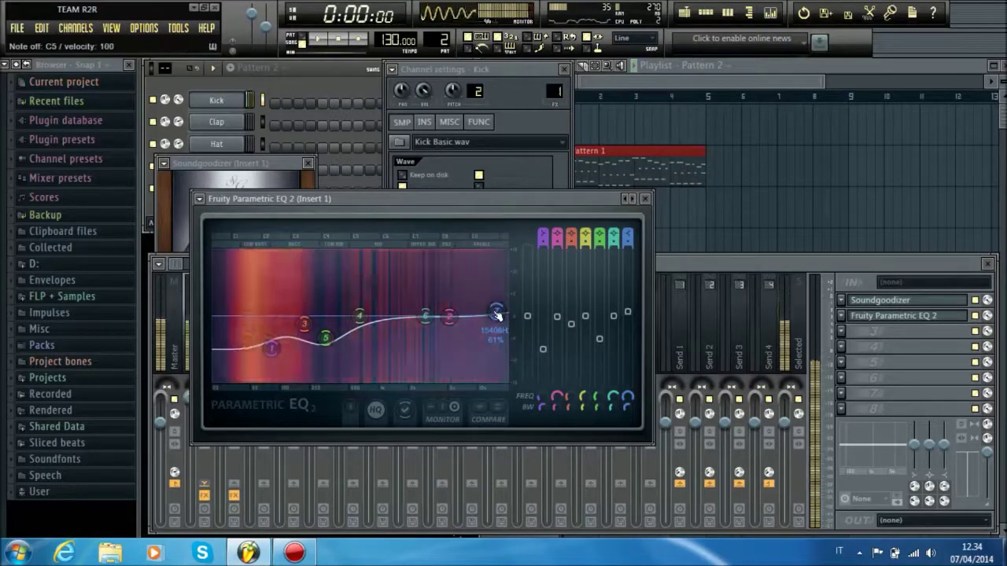
{"action": "mouse_move", "coordinate": [461, 313]}
{"action": "left_mouse_down"}
{"action": "mouse_move", "coordinate": [461, 288]}
{"action": "mouse_move", "coordinate": [463, 325]}
{"action": "left_mouse_up"}
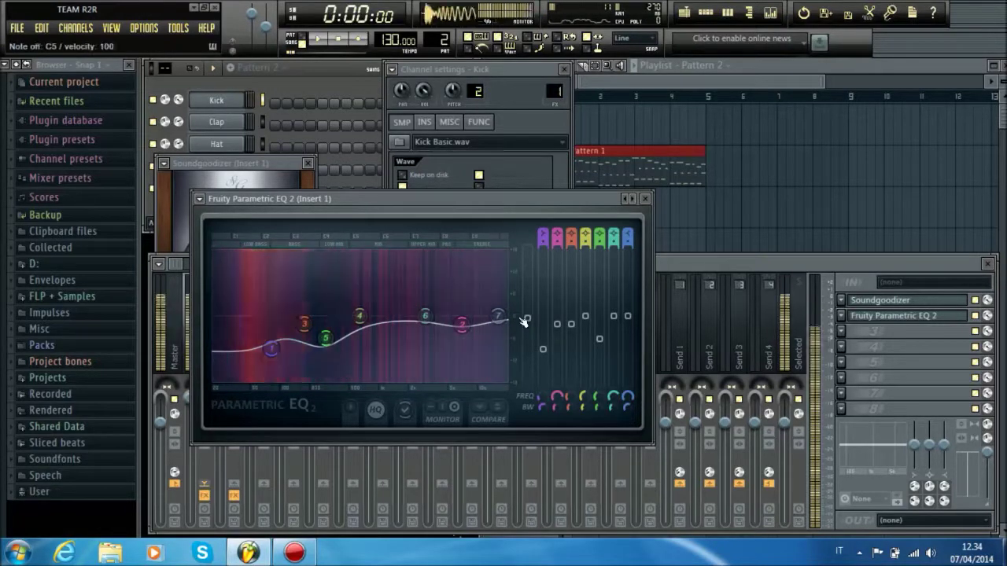
{"action": "left_click_drag", "start_coordinate": [304, 324], "coordinate": [265, 319]}
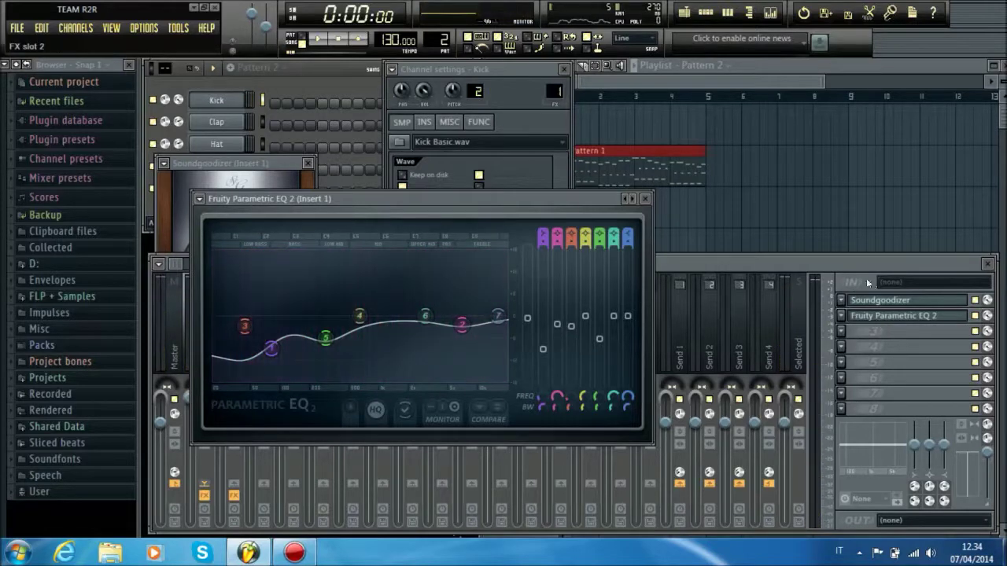
Fill the Kick every 4 steps in Pattern 2, paint that pattern over bars 1 to 4 of playlist Track 1, and play it
{"action": "left_click", "coordinate": [644, 77]}
{"action": "left_click", "coordinate": [287, 71]}
{"action": "right_click", "coordinate": [222, 100]}
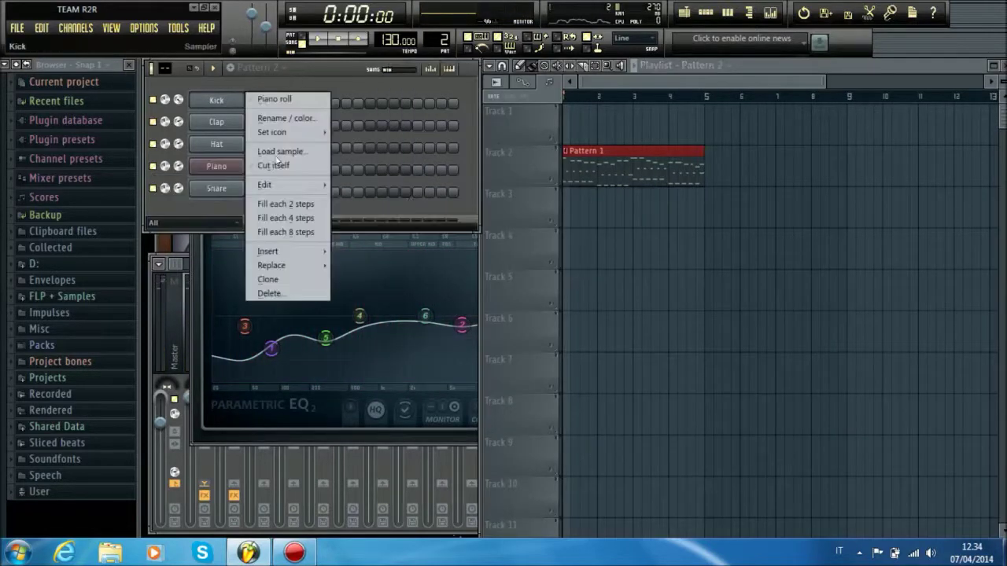
{"action": "left_click", "coordinate": [285, 217]}
{"action": "left_click_drag", "start_coordinate": [568, 110], "coordinate": [686, 110]}
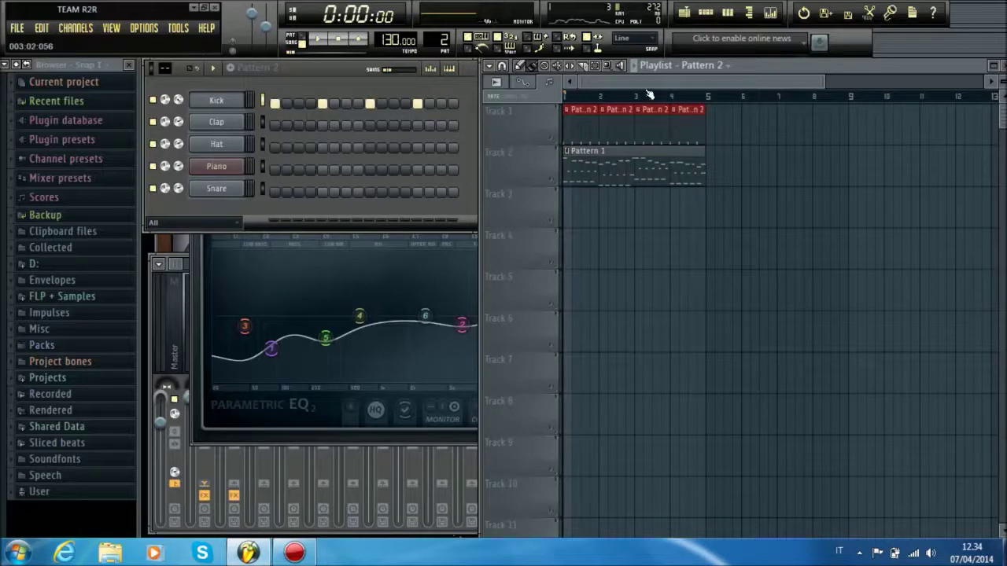
{"action": "key", "text": "space"}
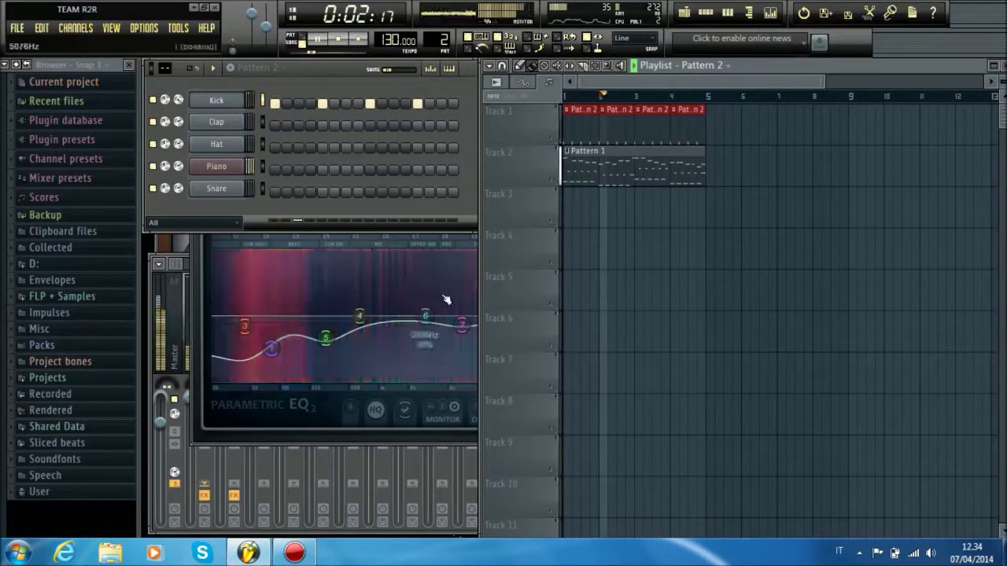
Route the Clap channel to mixer track 1 and add claps on steps 5 and 13 of Pattern 2
{"action": "left_click", "coordinate": [332, 372]}
{"action": "left_click", "coordinate": [216, 122]}
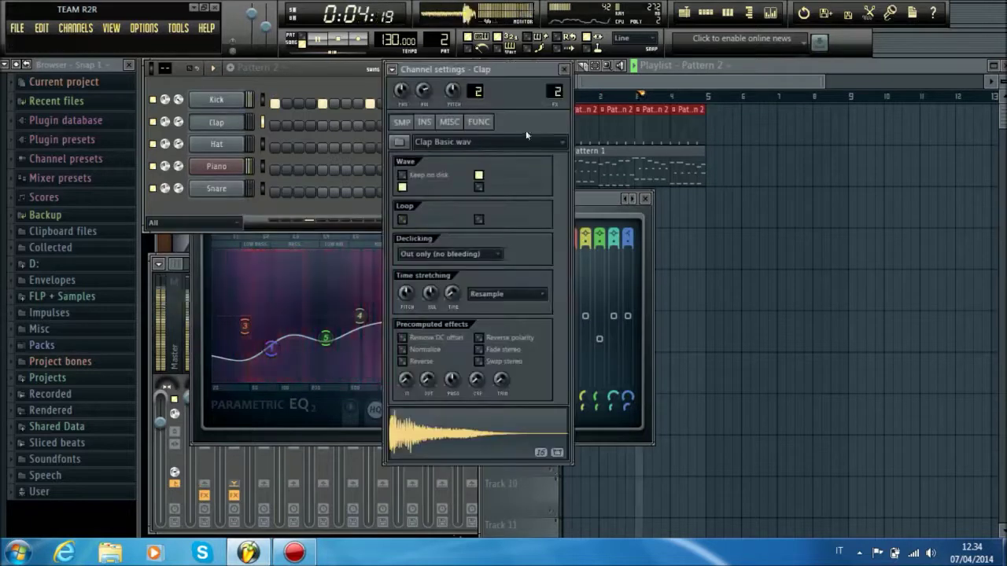
{"action": "left_click", "coordinate": [330, 73]}
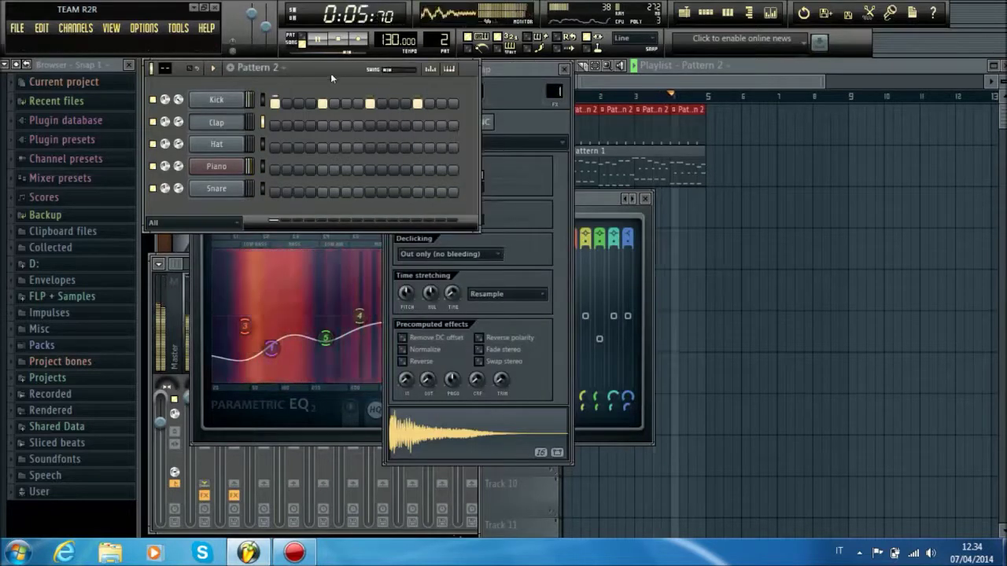
{"action": "left_click", "coordinate": [322, 125]}
{"action": "left_click", "coordinate": [418, 125]}
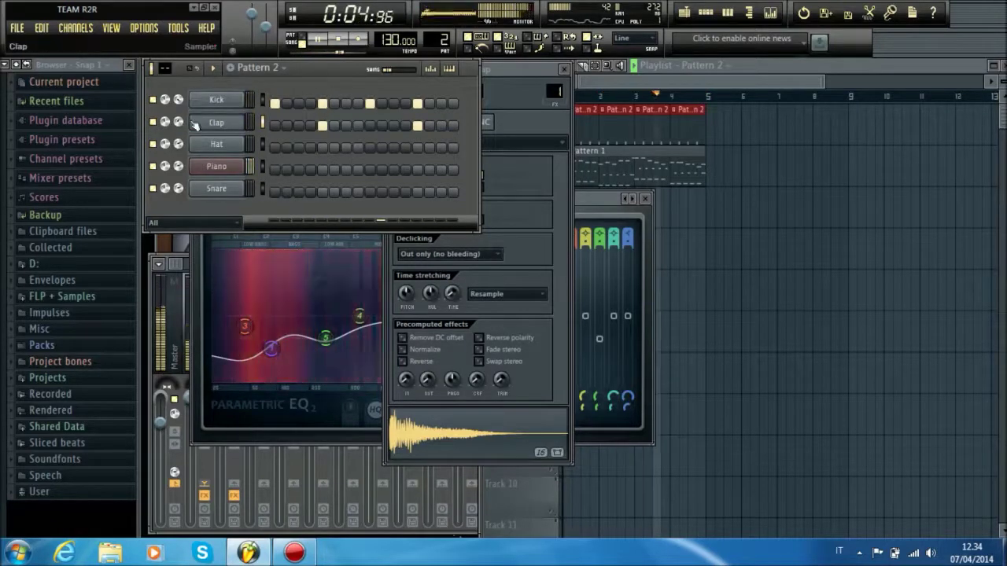
Adjust the Clap sample's Pogo effect, enable Swap stereo in its precomputed effects, and close the channel settings
{"action": "left_click", "coordinate": [218, 122]}
{"action": "left_click", "coordinate": [218, 122]}
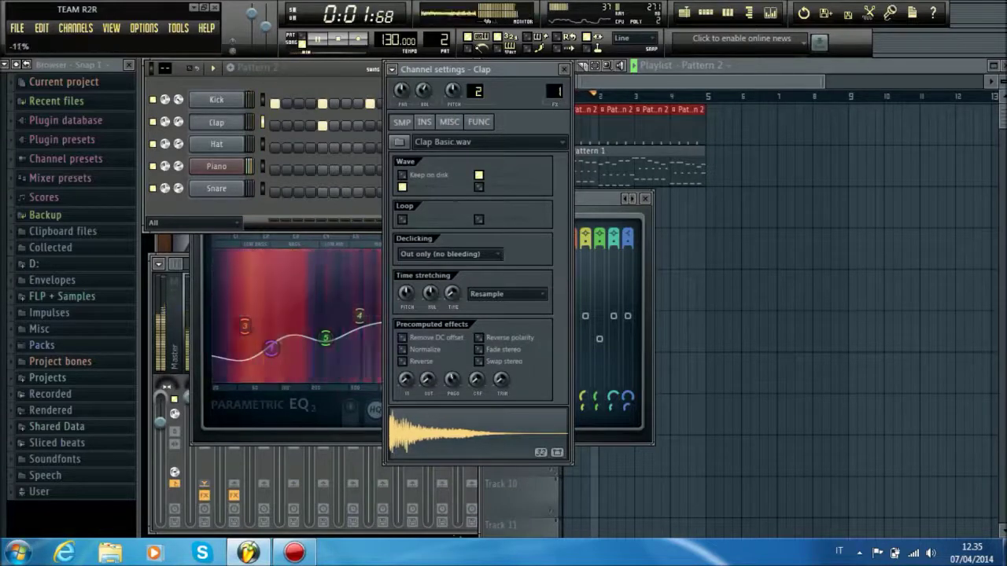
{"action": "mouse_move", "coordinate": [449, 381]}
{"action": "left_mouse_down"}
{"action": "mouse_move", "coordinate": [449, 401]}
{"action": "mouse_move", "coordinate": [449, 373]}
{"action": "mouse_move", "coordinate": [453, 398]}
{"action": "mouse_move", "coordinate": [452, 387]}
{"action": "left_mouse_up"}
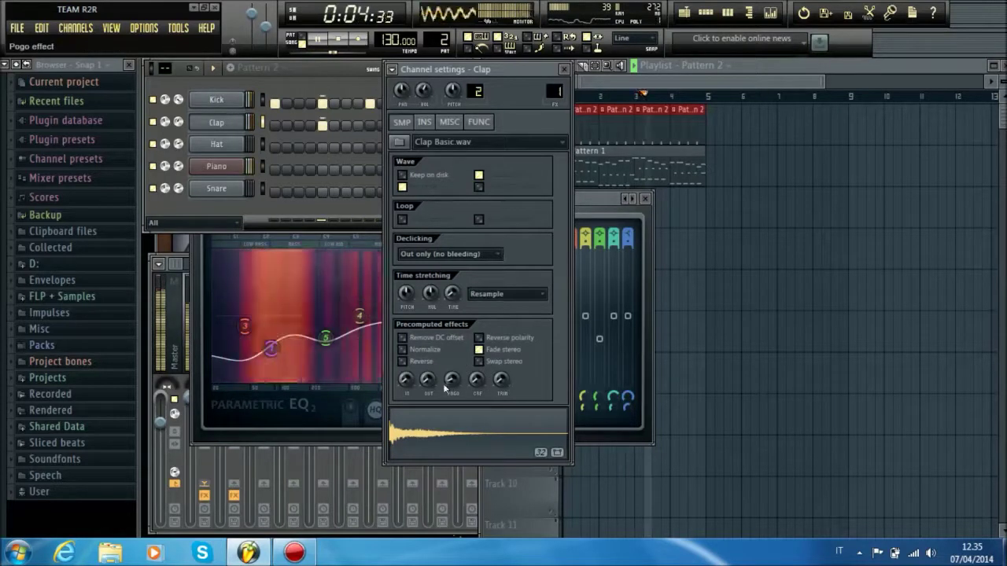
{"action": "left_click", "coordinate": [478, 361]}
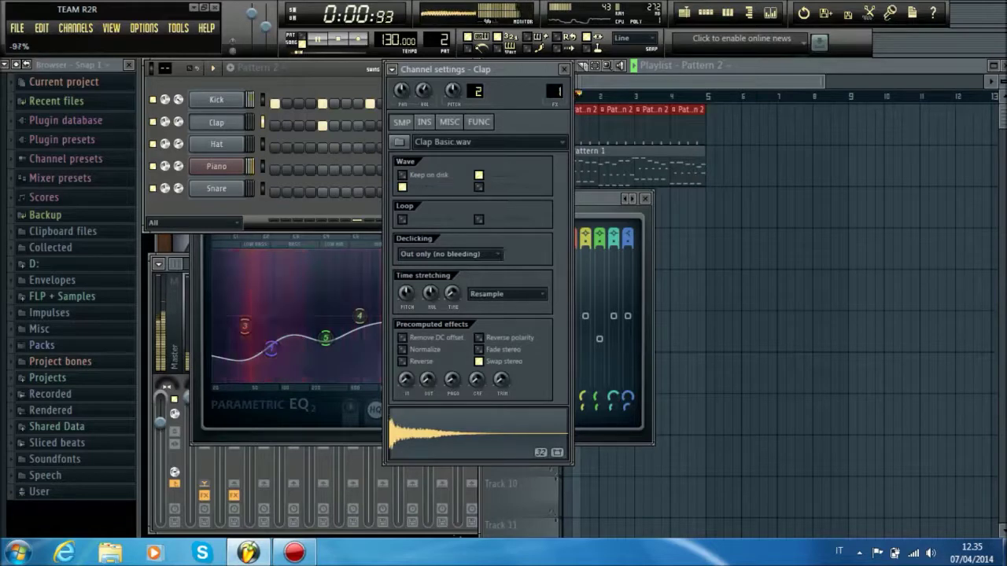
{"action": "left_click", "coordinate": [563, 69]}
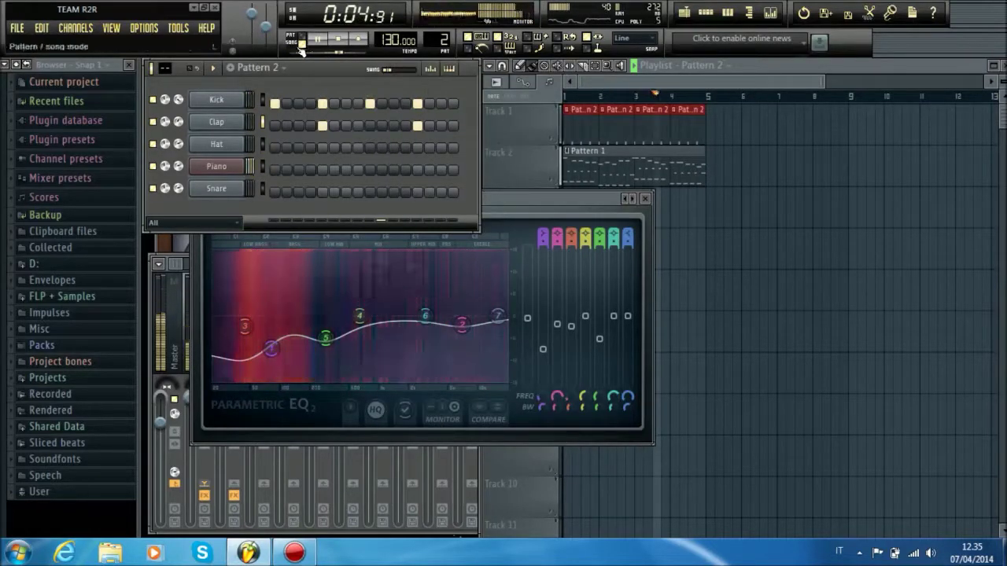
Stop playback and switch to the empty Pattern 3
{"action": "left_click", "coordinate": [338, 38]}
{"action": "scroll", "coordinate": [444, 38], "scroll_direction": "up", "scroll_amount": 1}
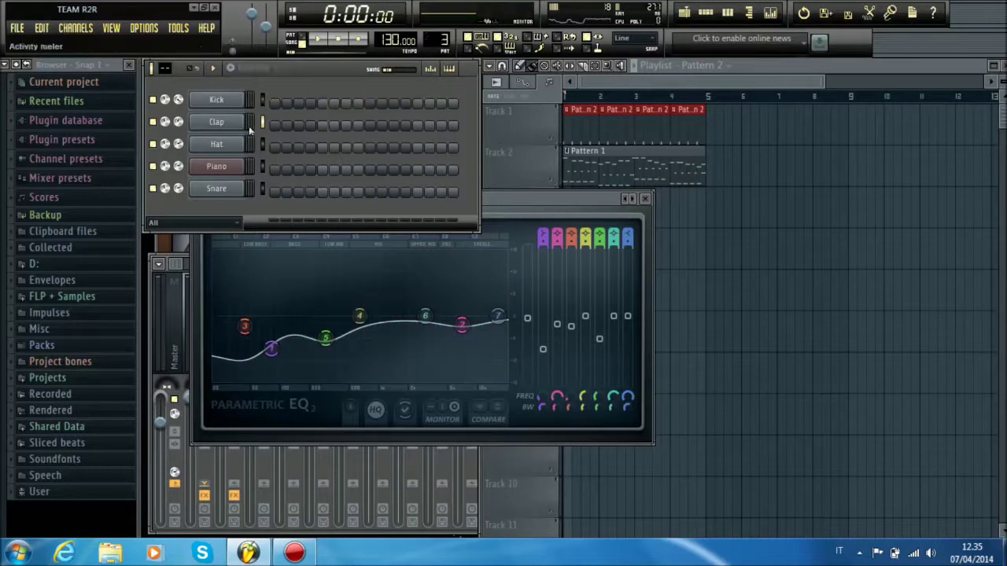
Insert a Nexus channel above Piano, load its BA Broadfuzzy preset, and move the plugin window clear of the channel rack
{"action": "right_click", "coordinate": [224, 167]}
{"action": "mouse_move", "coordinate": [271, 304]}
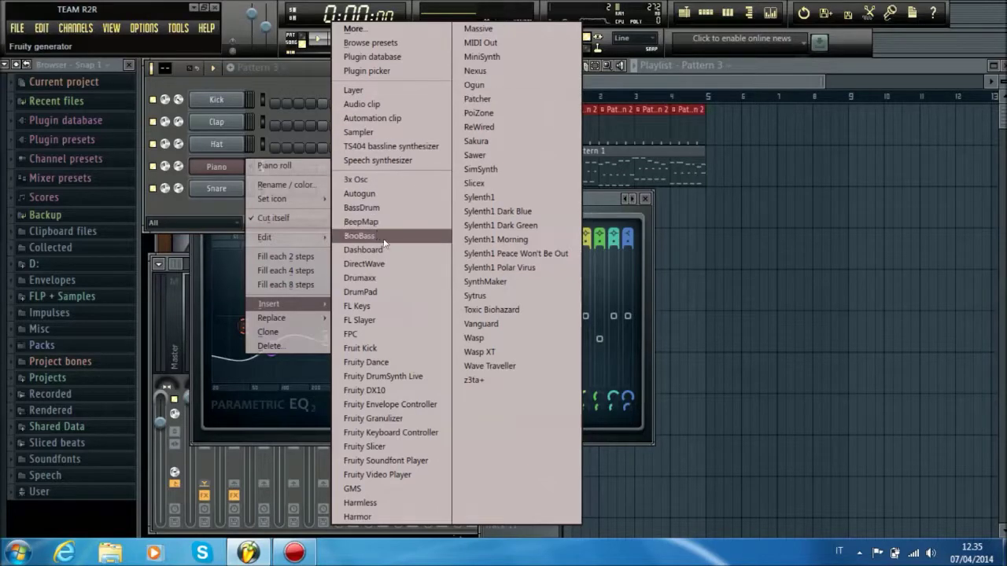
{"action": "left_click", "coordinate": [475, 71]}
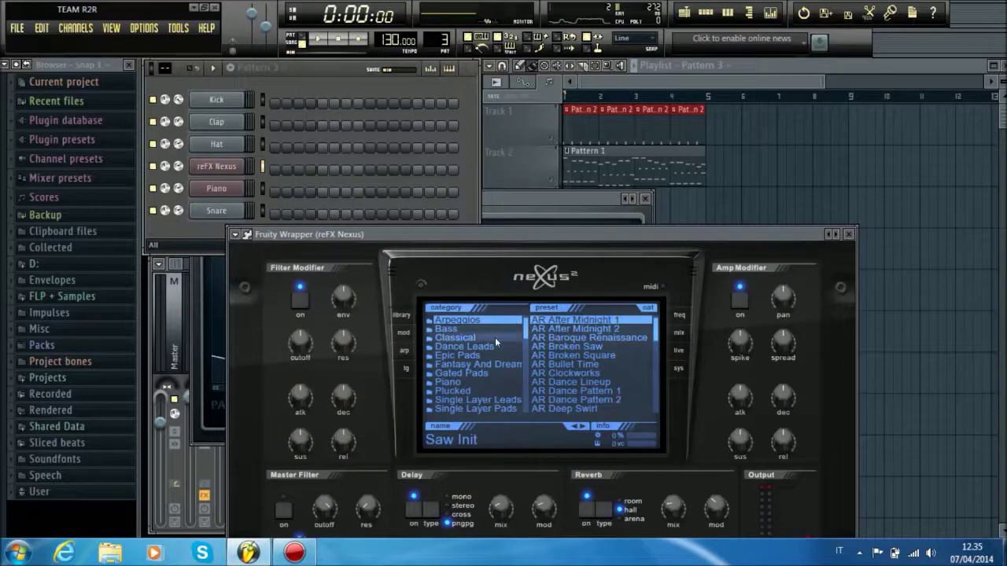
{"action": "scroll", "coordinate": [500, 334], "scroll_direction": "down", "scroll_amount": 10}
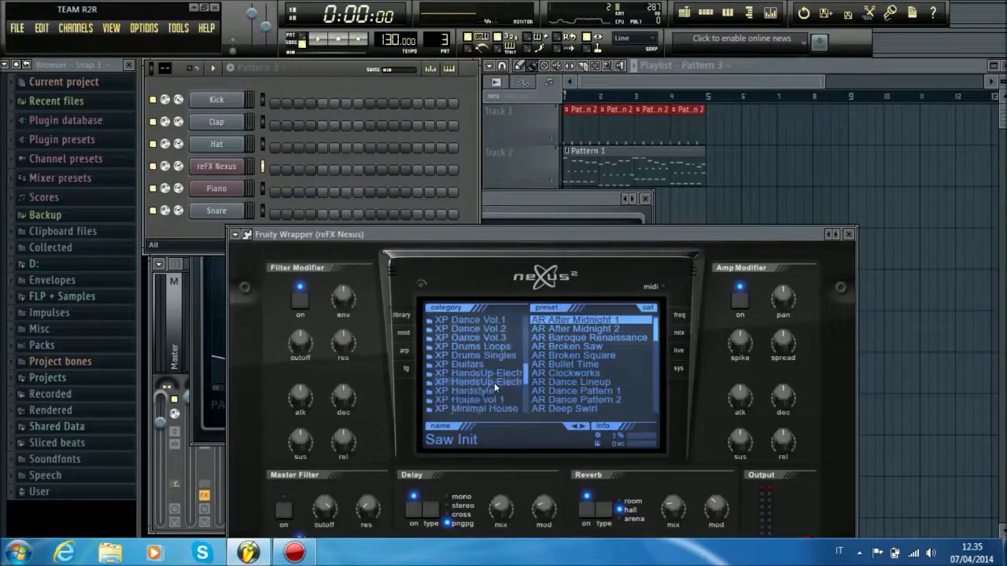
{"action": "left_click", "coordinate": [494, 384]}
{"action": "scroll", "coordinate": [570, 361], "scroll_direction": "down", "scroll_amount": 5}
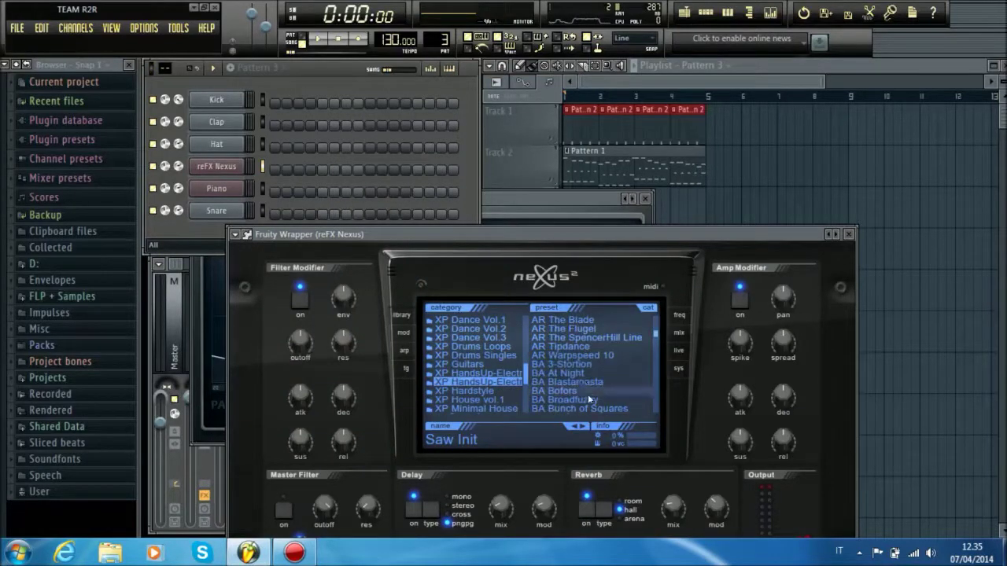
{"action": "left_click", "coordinate": [573, 400]}
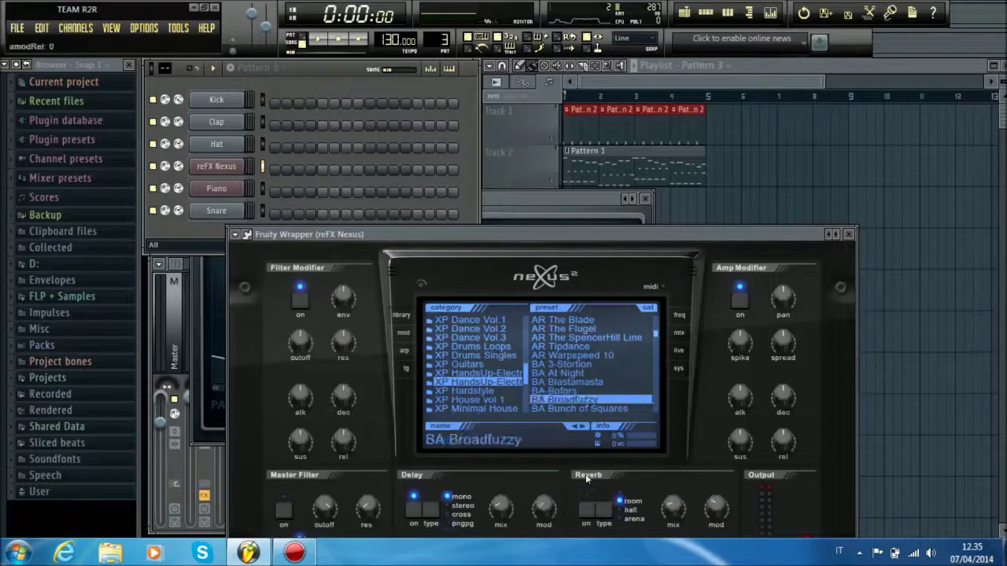
{"action": "left_click_drag", "start_coordinate": [538, 236], "coordinate": [538, 135]}
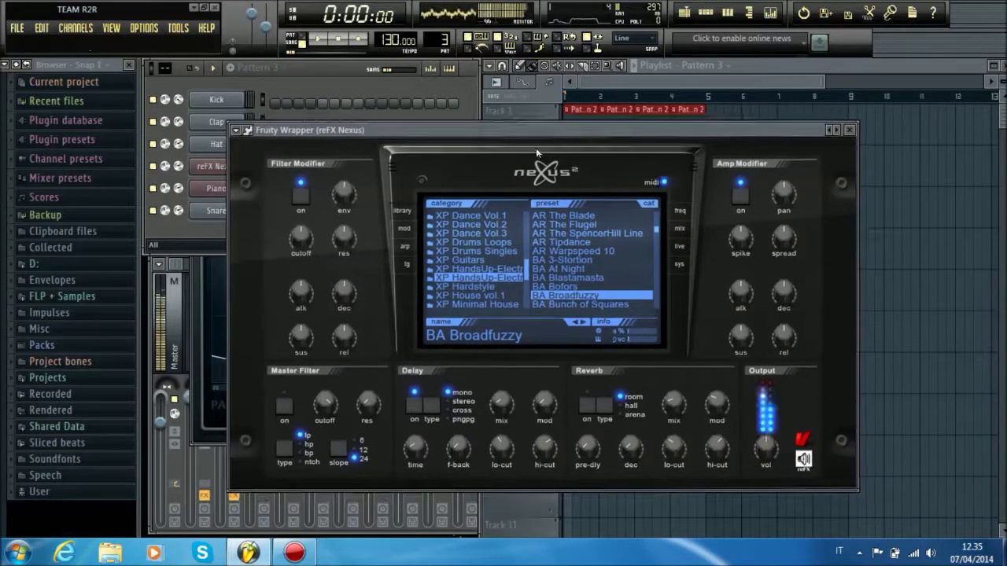
{"action": "left_click_drag", "start_coordinate": [714, 132], "coordinate": [759, 281]}
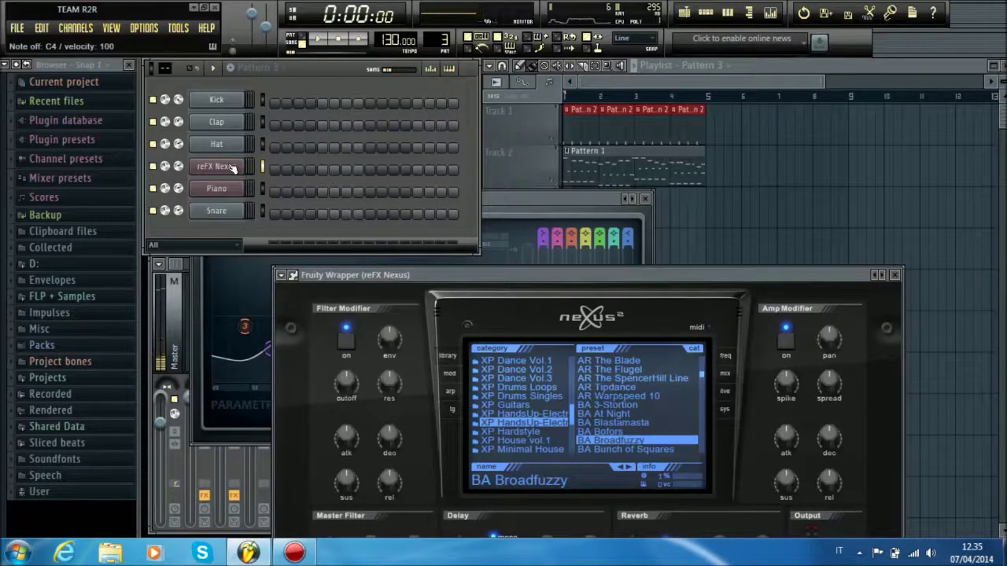
Insert a GMS synthesizer channel above the Piano channel and move its plugin window fully into view
{"action": "right_click", "coordinate": [217, 188]}
{"action": "mouse_move", "coordinate": [322, 322]}
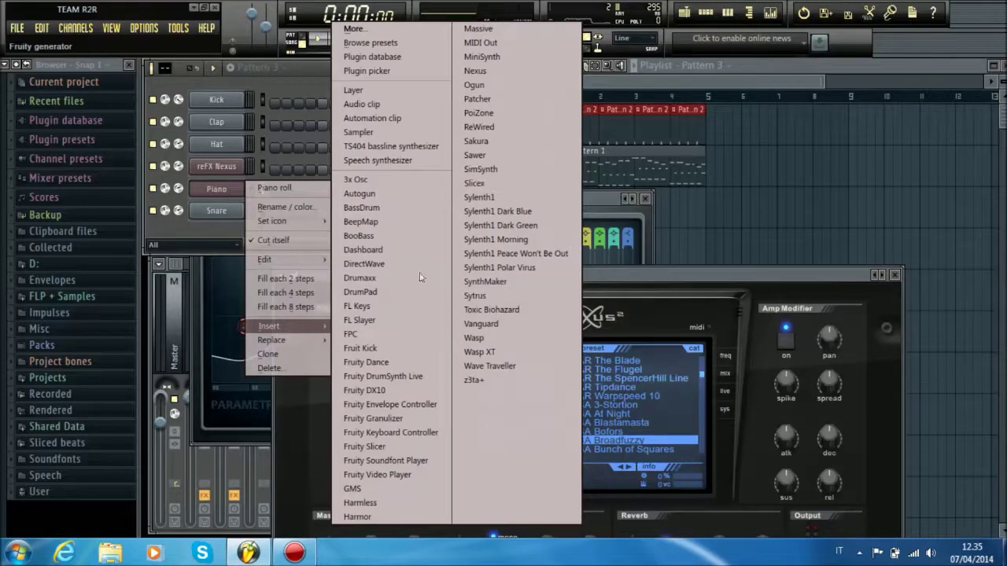
{"action": "left_click", "coordinate": [372, 487]}
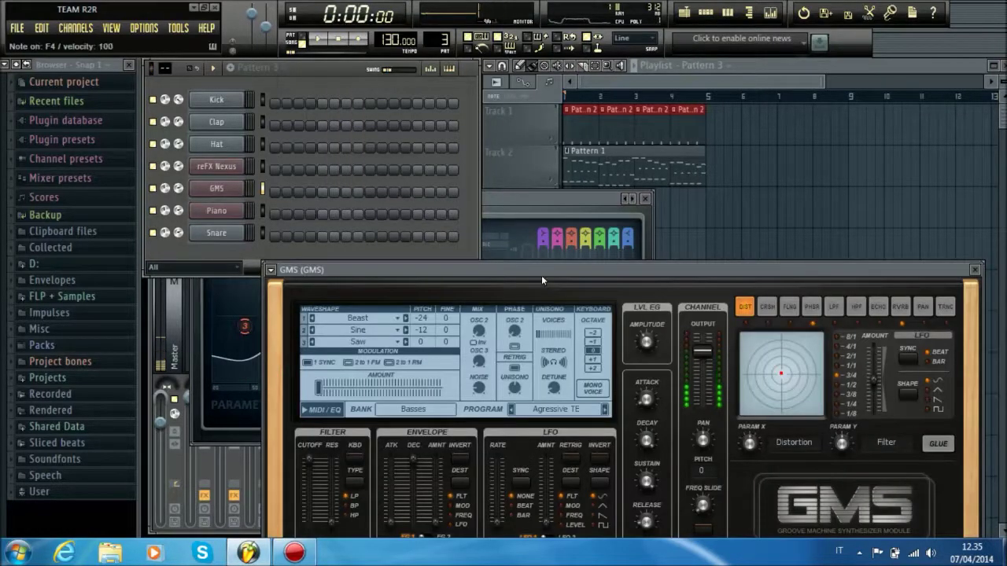
{"action": "left_click_drag", "start_coordinate": [542, 278], "coordinate": [499, 163]}
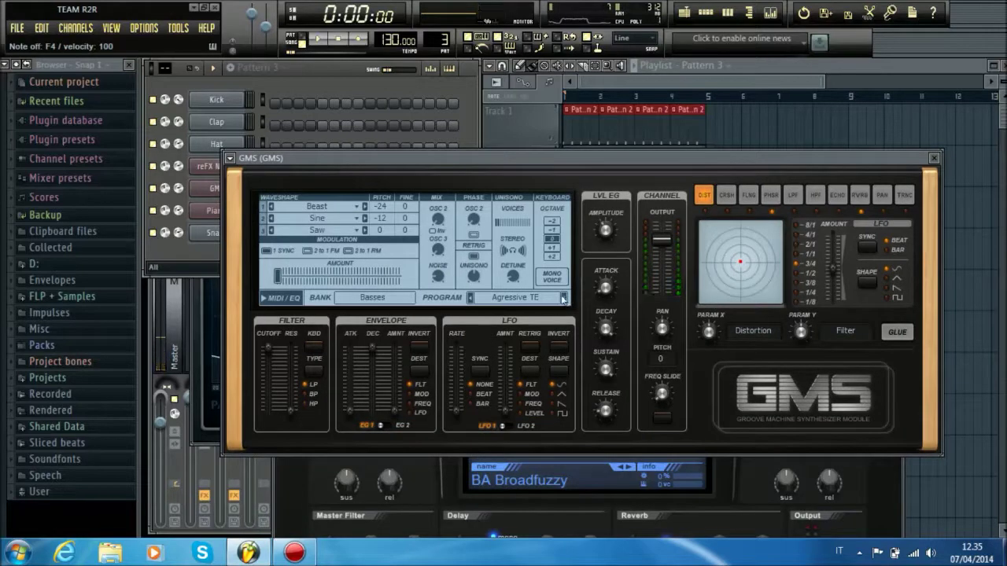
Step through the GMS Basses bank, auditioning the programs, and select Like a Square LS
{"action": "left_click", "coordinate": [563, 298]}
{"action": "left_click", "coordinate": [563, 298]}
{"action": "left_click", "coordinate": [563, 298]}
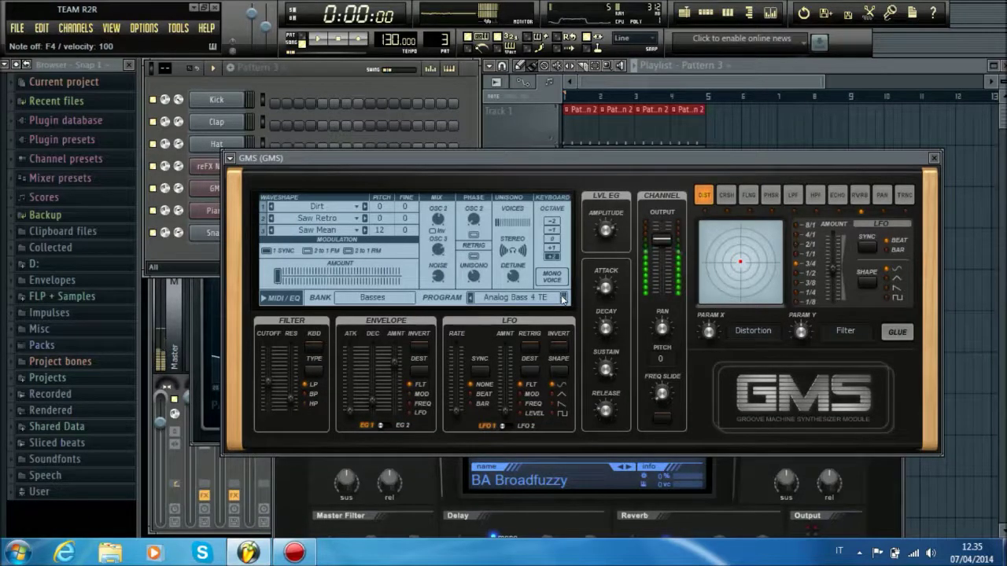
{"action": "left_click", "coordinate": [563, 298]}
{"action": "left_click", "coordinate": [563, 298]}
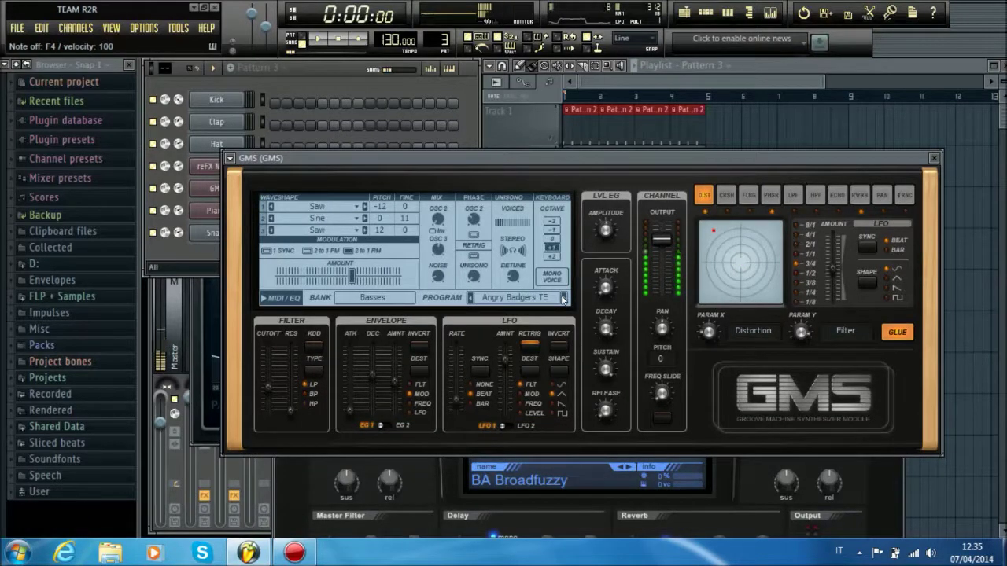
{"action": "left_click", "coordinate": [563, 298]}
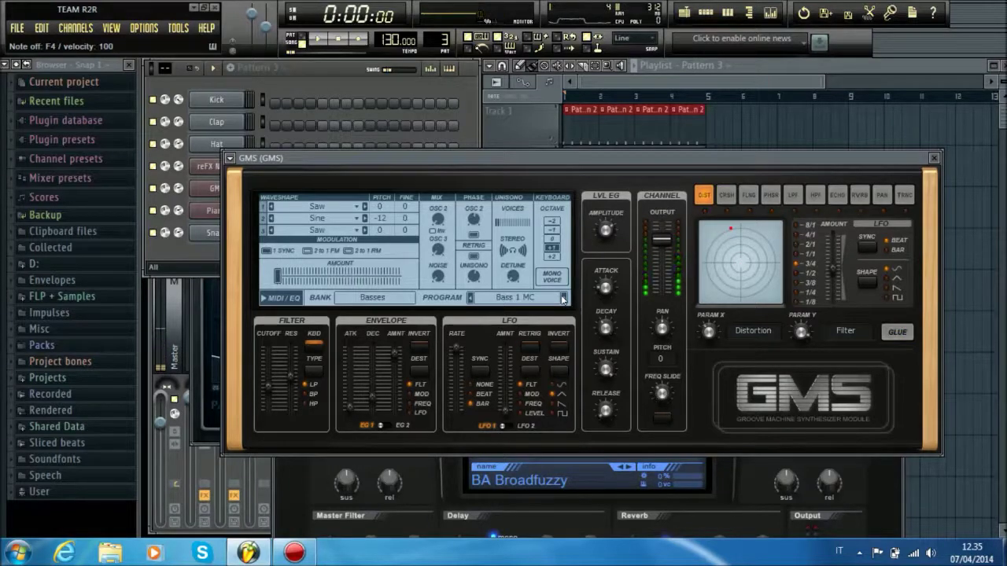
{"action": "left_click", "coordinate": [564, 298]}
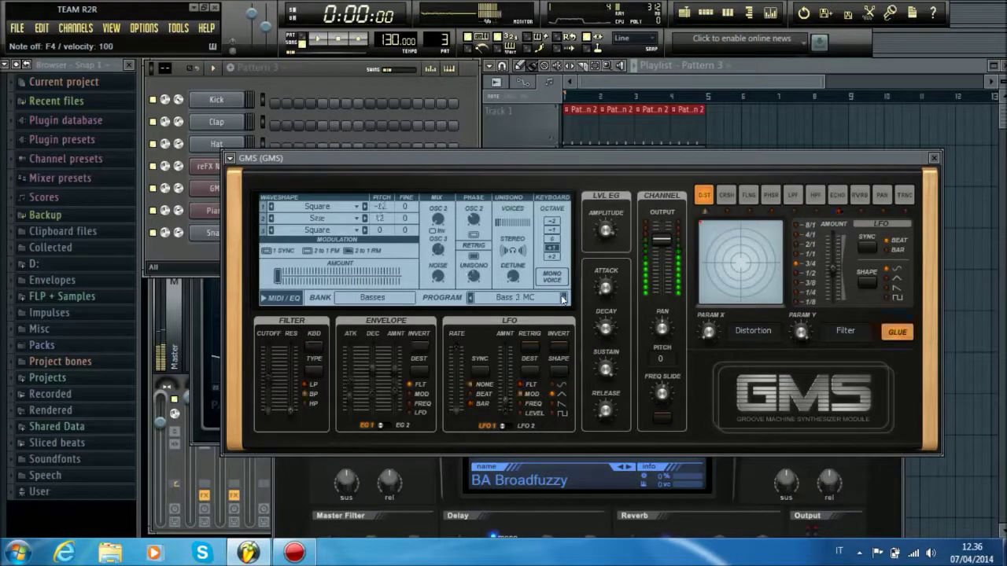
{"action": "left_click", "coordinate": [563, 298]}
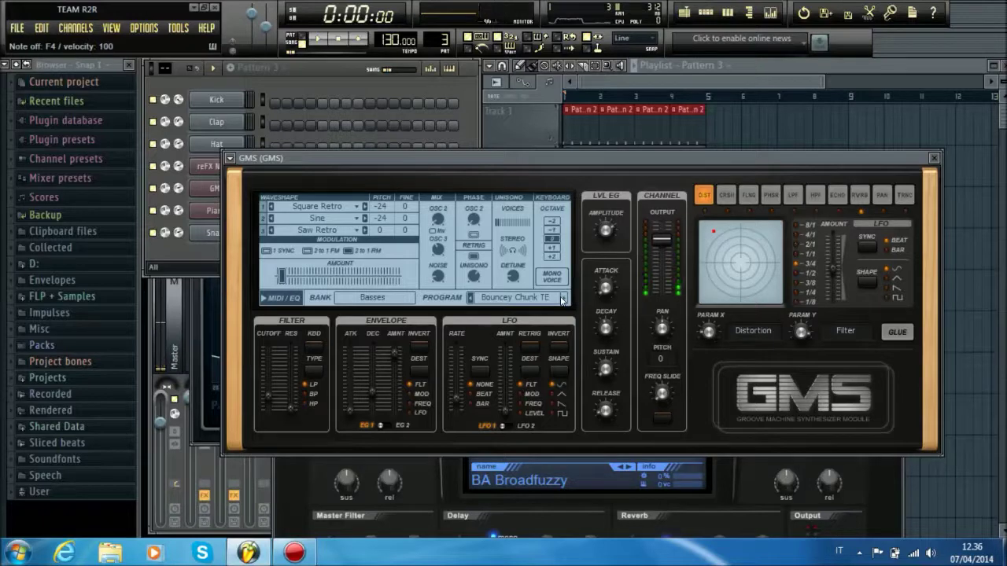
{"action": "left_click", "coordinate": [563, 298]}
{"action": "left_click", "coordinate": [563, 298]}
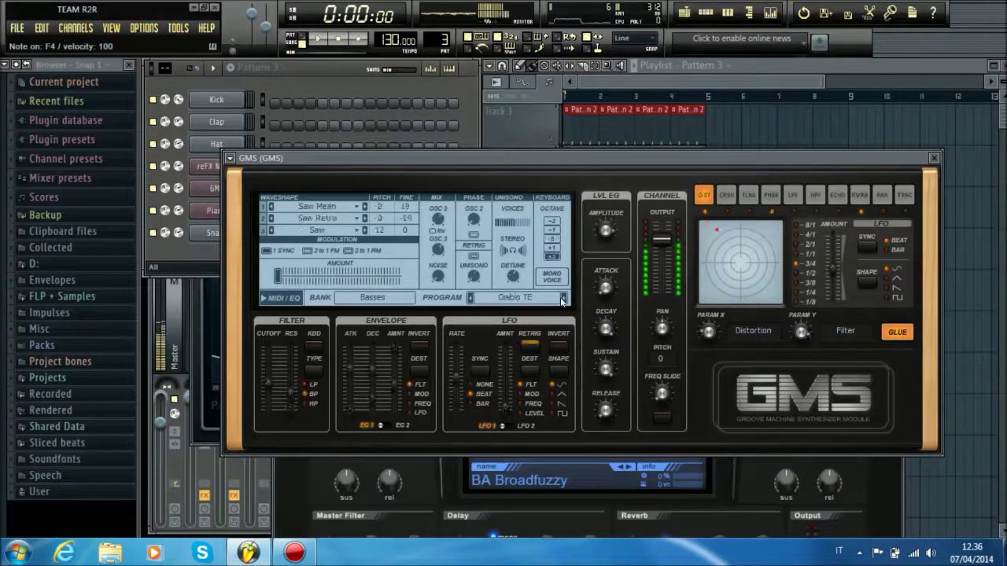
{"action": "left_click", "coordinate": [563, 298]}
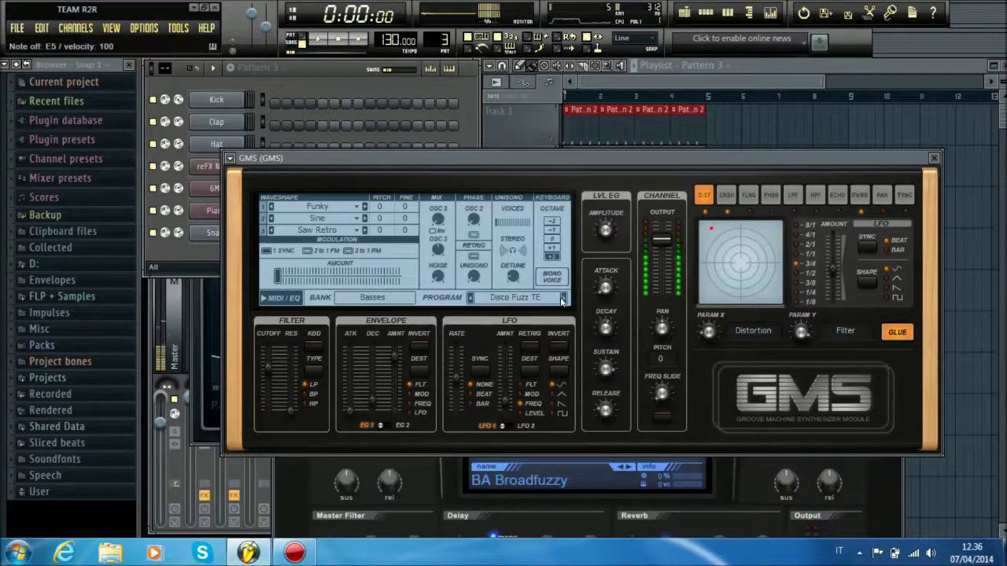
{"action": "left_click", "coordinate": [563, 298]}
{"action": "left_click", "coordinate": [563, 298]}
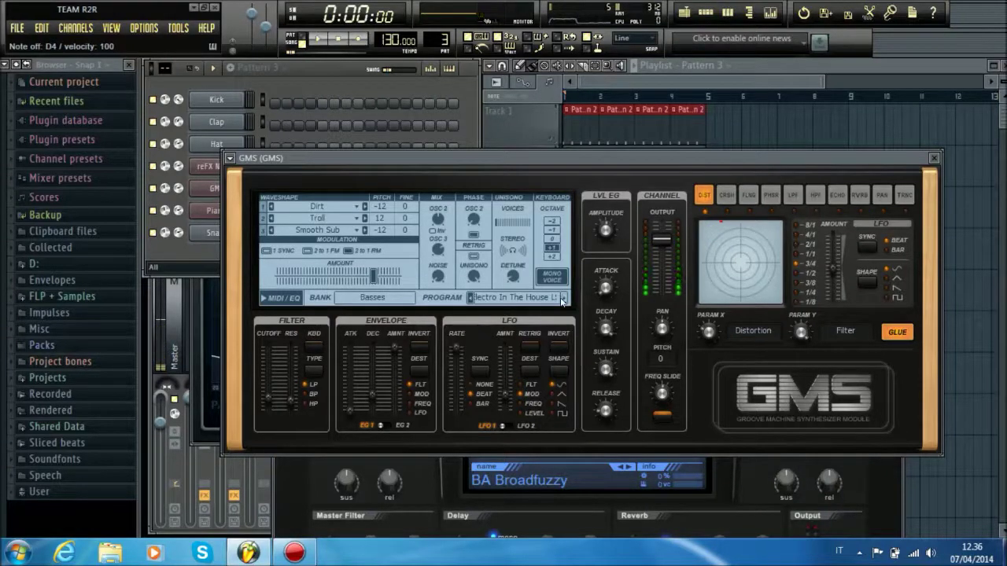
{"action": "left_click", "coordinate": [563, 298]}
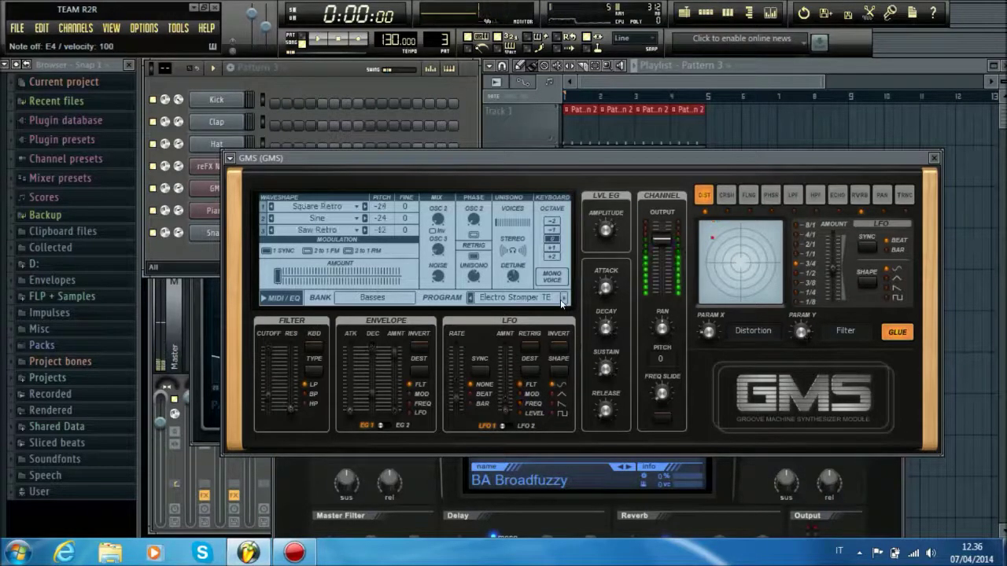
{"action": "left_click", "coordinate": [564, 298]}
{"action": "left_click", "coordinate": [563, 298]}
{"action": "left_click", "coordinate": [563, 298]}
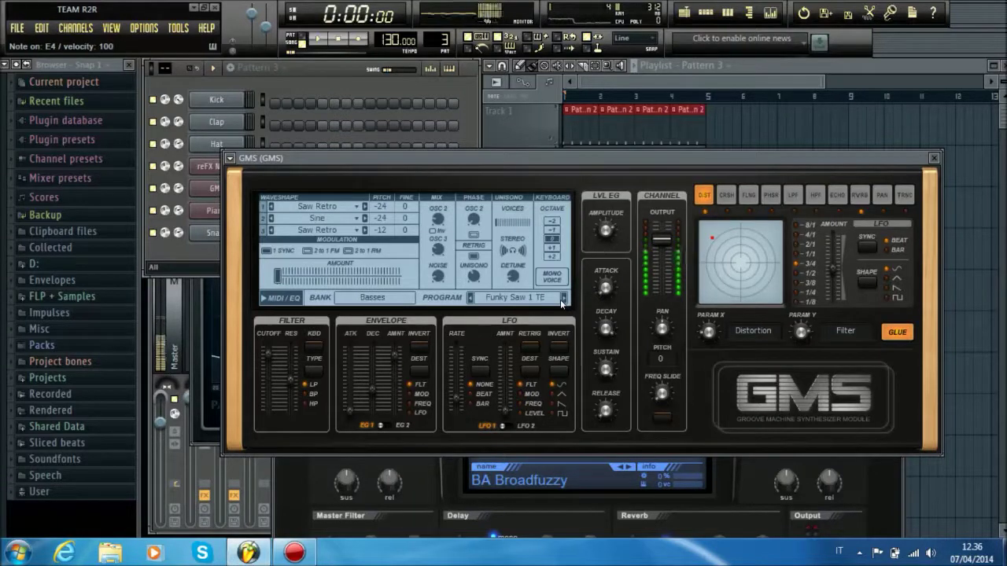
{"action": "left_click", "coordinate": [563, 298]}
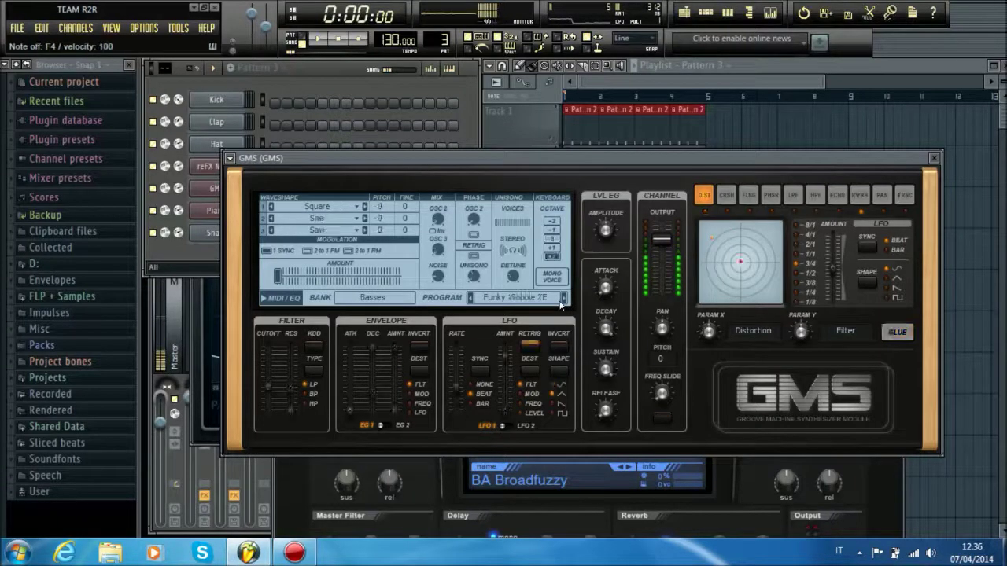
{"action": "left_click", "coordinate": [563, 298]}
{"action": "left_click", "coordinate": [563, 298]}
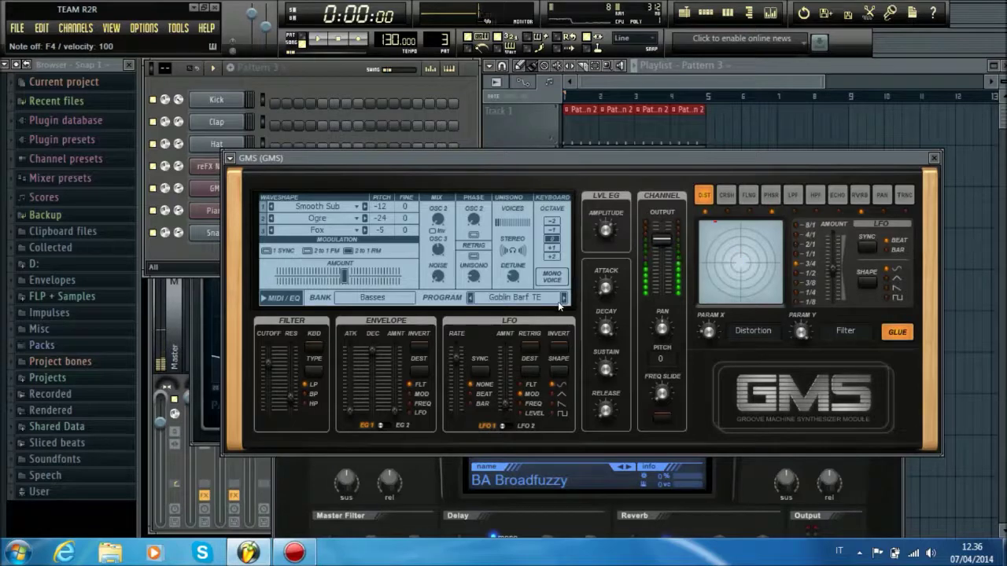
{"action": "left_click", "coordinate": [563, 298]}
{"action": "left_click", "coordinate": [563, 298]}
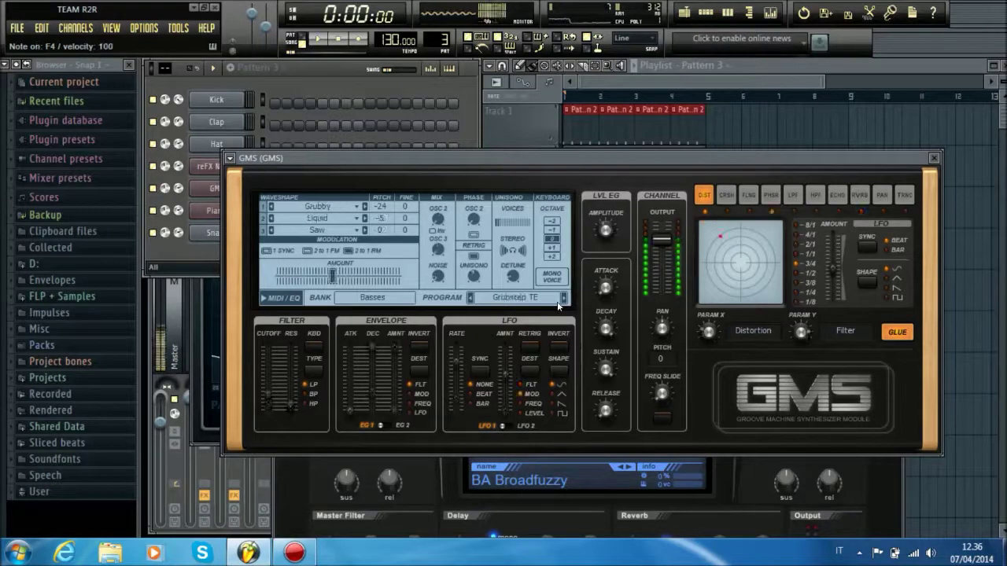
{"action": "left_click", "coordinate": [563, 298]}
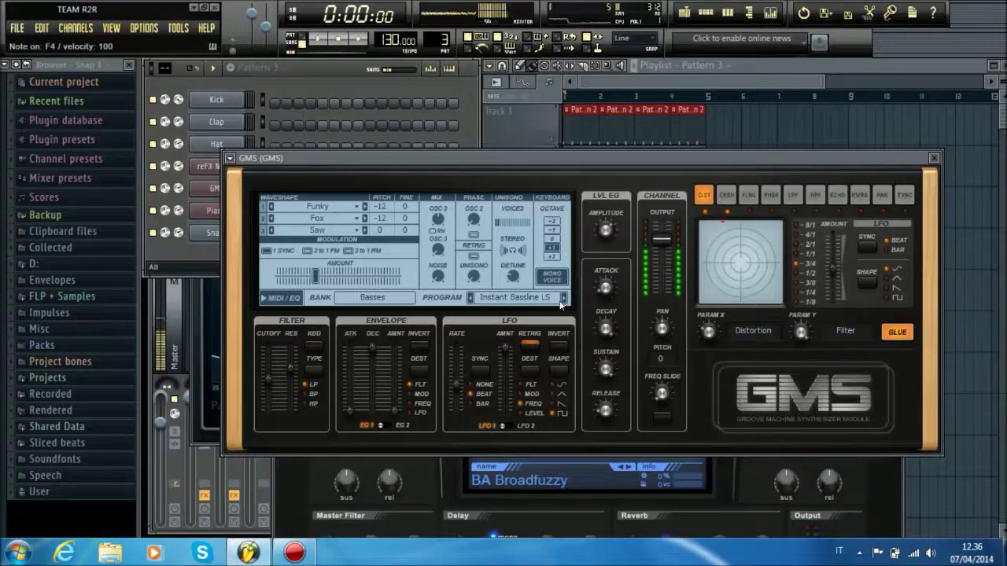
{"action": "left_click", "coordinate": [564, 298]}
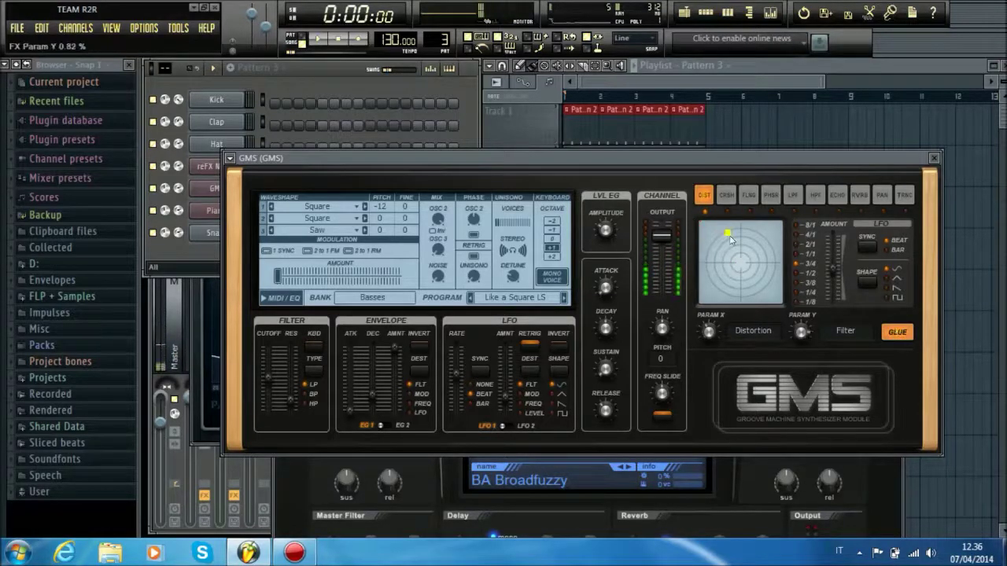
Shift the GMS distortion pad's control point, set the output level to 0.0 dB, and close the GMS window
{"action": "left_click_drag", "start_coordinate": [726, 236], "coordinate": [748, 244]}
{"action": "left_click_drag", "start_coordinate": [663, 234], "coordinate": [663, 238]}
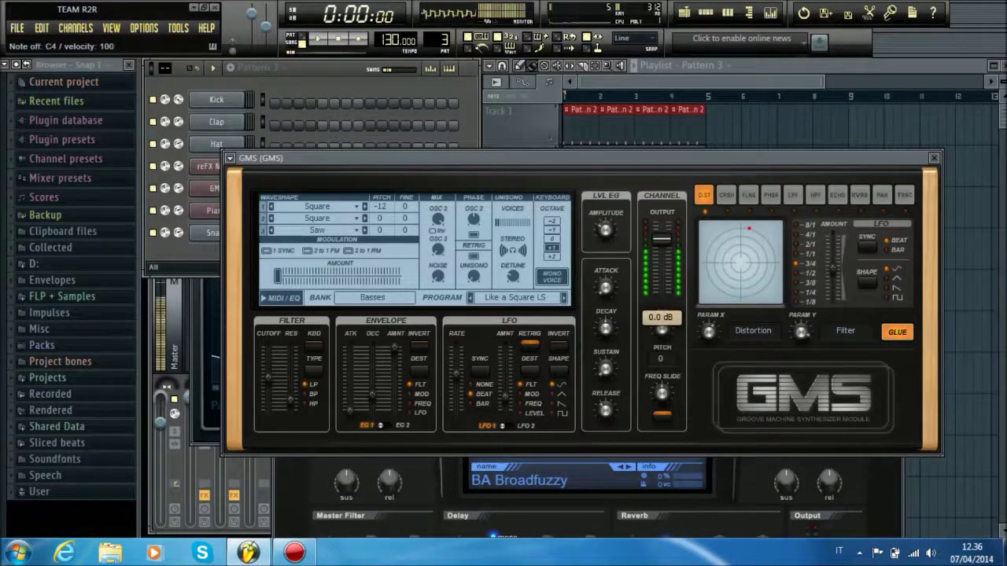
{"action": "left_click", "coordinate": [931, 160]}
Open the reFX Nexus channel's piano roll and toggle one of its helper options
{"action": "right_click", "coordinate": [232, 166]}
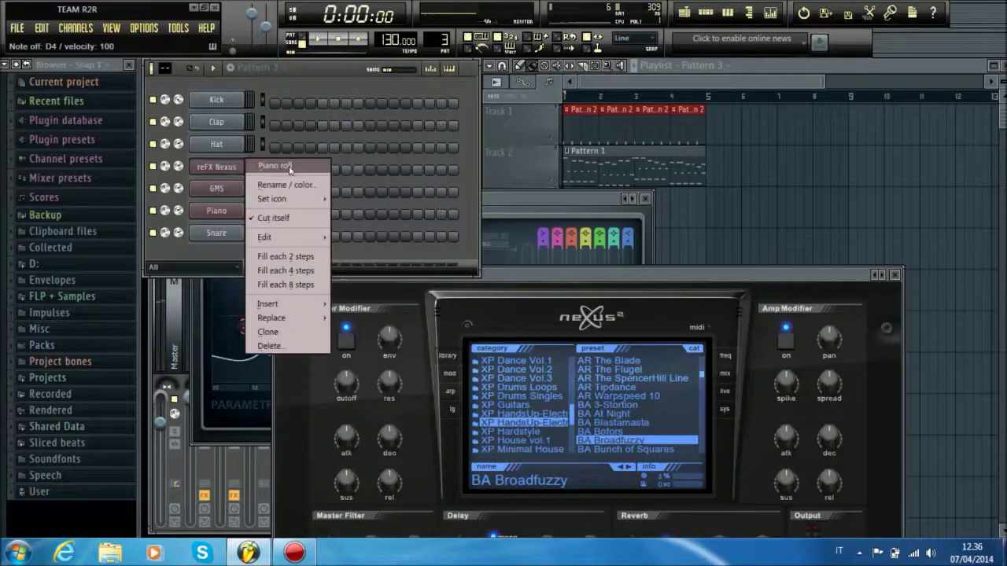
{"action": "left_click", "coordinate": [288, 167]}
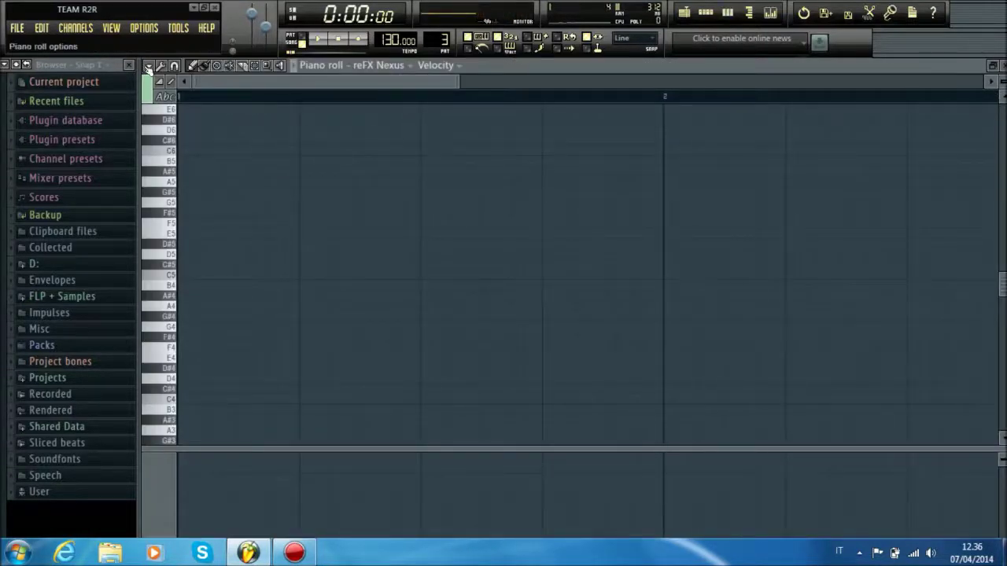
{"action": "left_click", "coordinate": [148, 68]}
{"action": "mouse_move", "coordinate": [209, 113]}
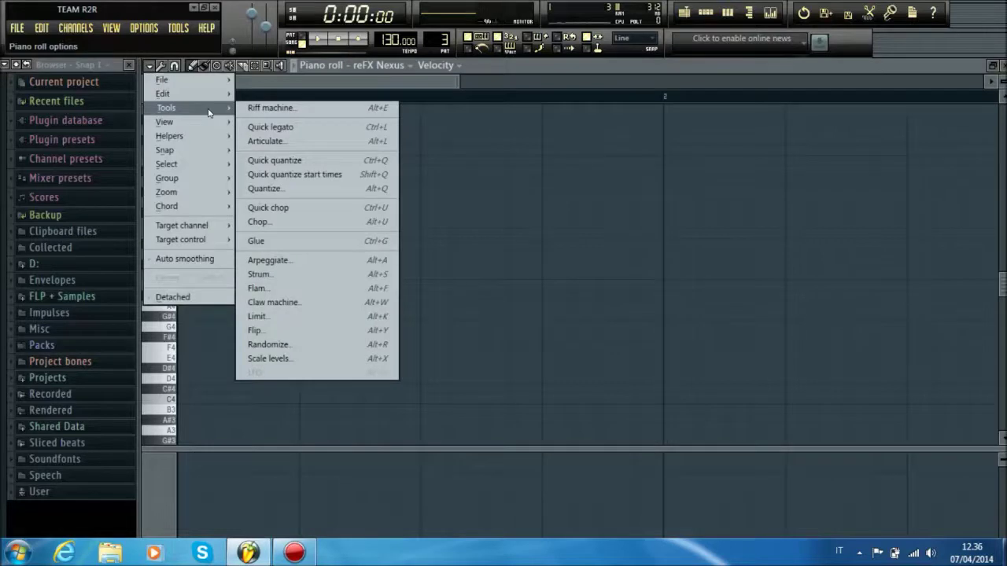
{"action": "mouse_move", "coordinate": [188, 137]}
{"action": "left_click", "coordinate": [278, 187]}
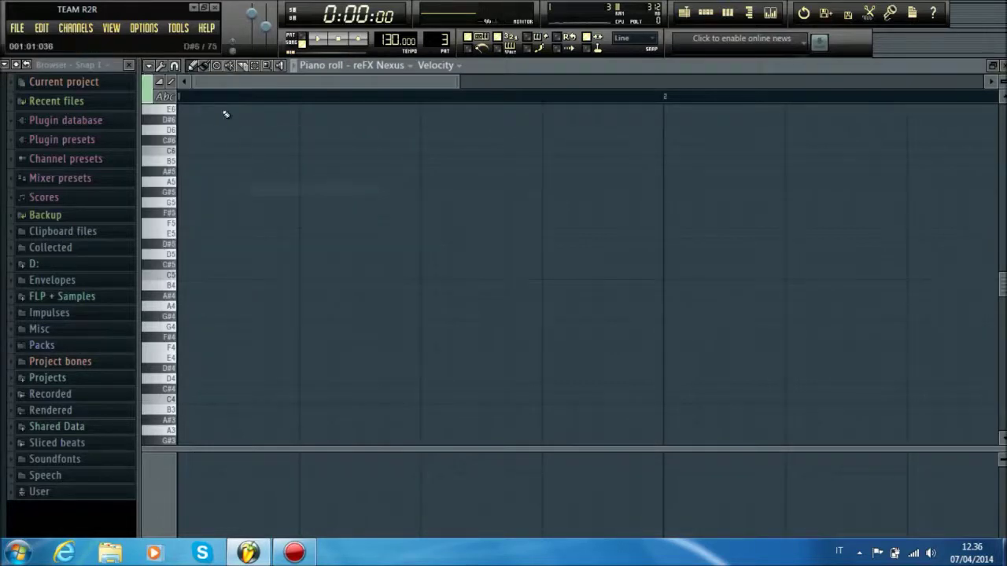
Draw three-beat Nexus notes A#4, F#4, C#5 and G#4 at the starts of bars 1 to 4, and close the piano roll
{"action": "scroll", "coordinate": [221, 104], "scroll_direction": "down", "scroll_amount": 5}
{"action": "left_click", "coordinate": [179, 327]}
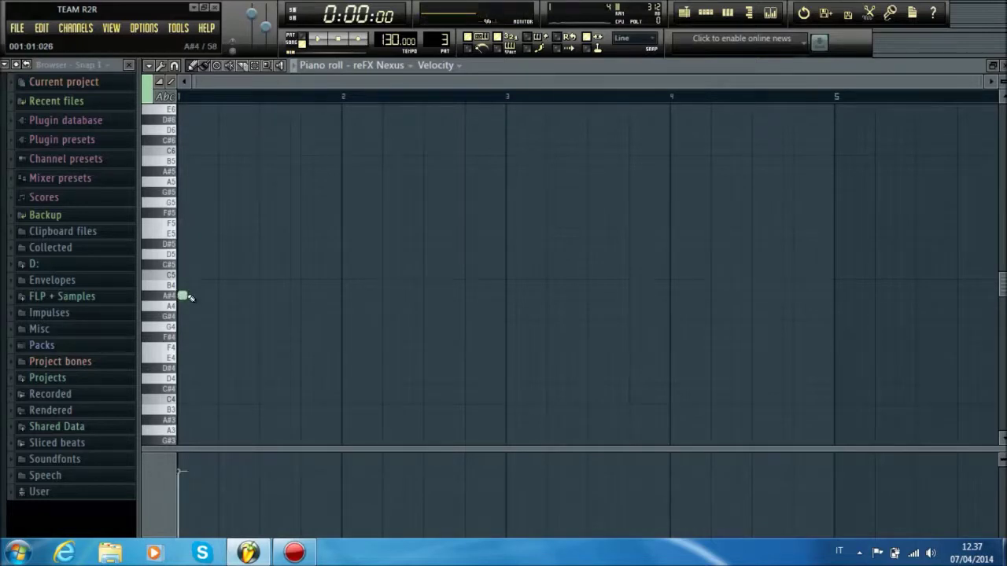
{"action": "left_click", "coordinate": [350, 336]}
{"action": "left_click", "coordinate": [505, 263]}
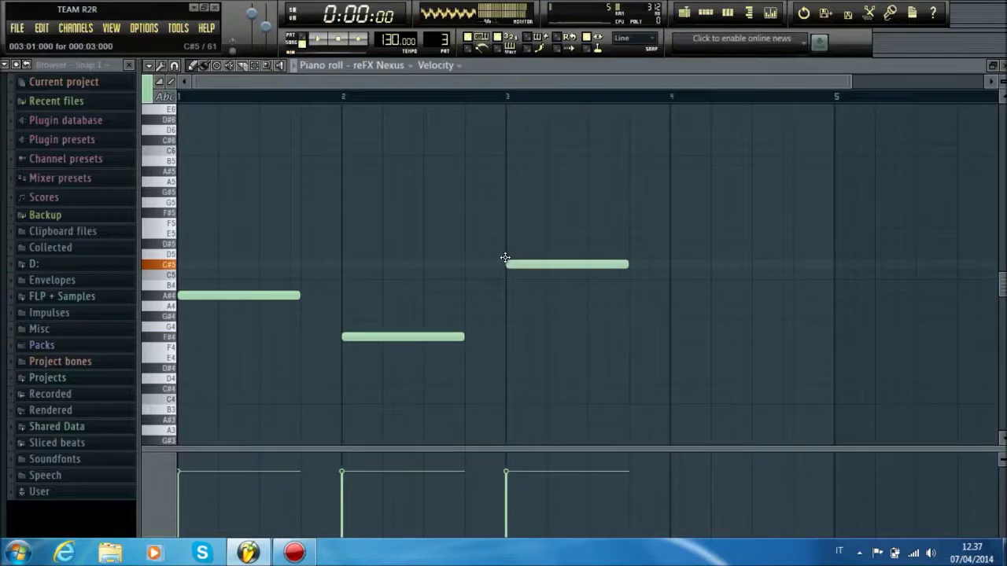
{"action": "left_click_drag", "start_coordinate": [669, 324], "coordinate": [668, 301]}
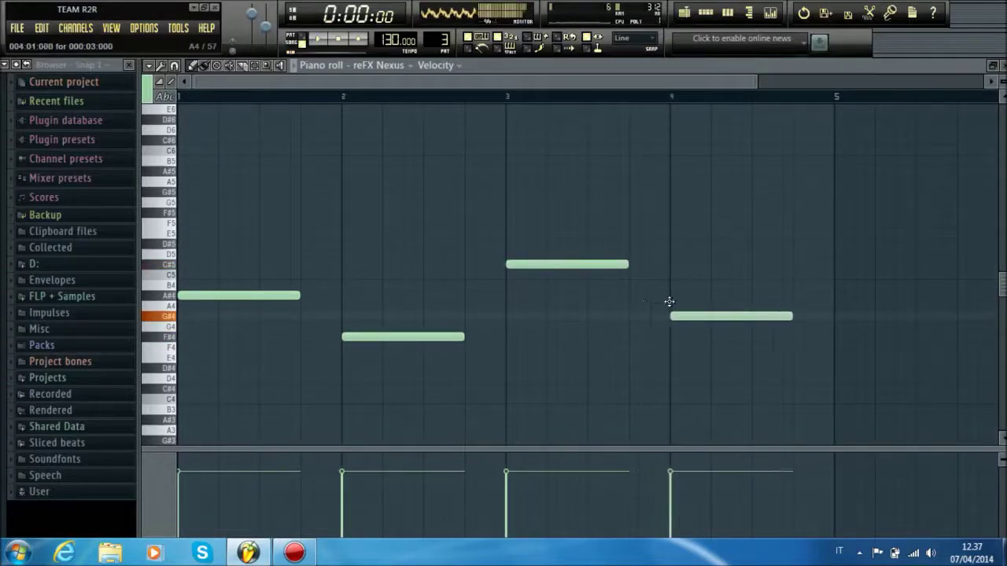
{"action": "key", "text": "space"}
{"action": "left_click", "coordinate": [1004, 66]}
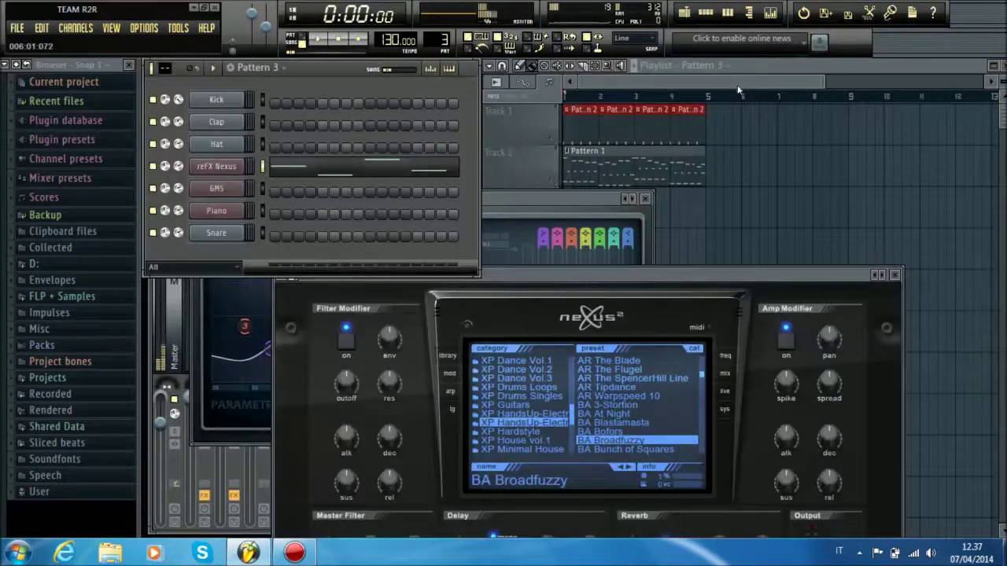
Place Pattern 3 over bars 1 to 4 of playlist Track 3 and mute Track 1
{"action": "left_click", "coordinate": [746, 98]}
{"action": "left_click", "coordinate": [621, 206]}
{"action": "left_click_drag", "start_coordinate": [667, 215], "coordinate": [613, 207]}
{"action": "left_click", "coordinate": [551, 143]}
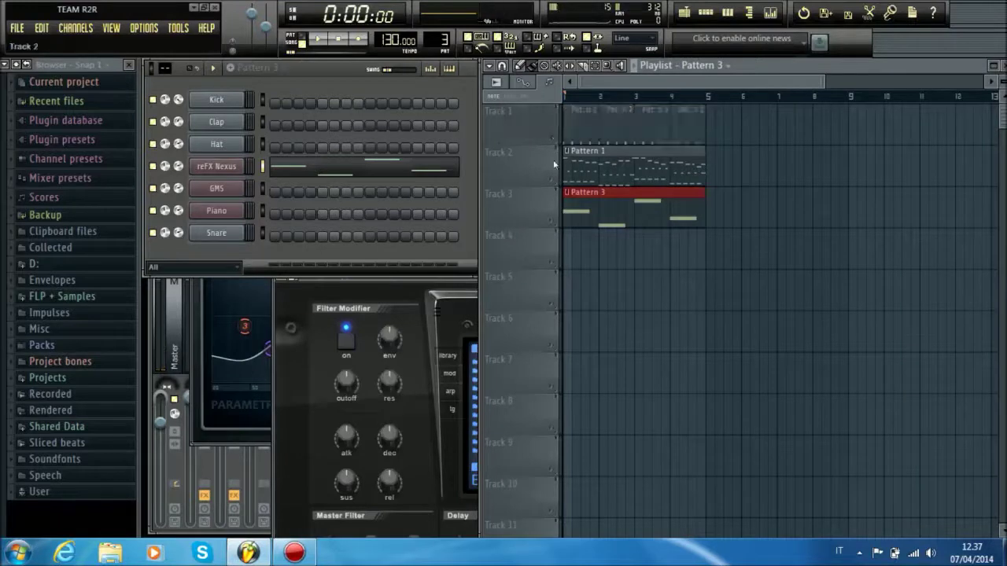
Open the GMS channel's piano roll, add a short A#4 note near the end of bar 1, and audition it
{"action": "left_click", "coordinate": [501, 172]}
{"action": "right_click", "coordinate": [232, 195]}
{"action": "left_click", "coordinate": [263, 186]}
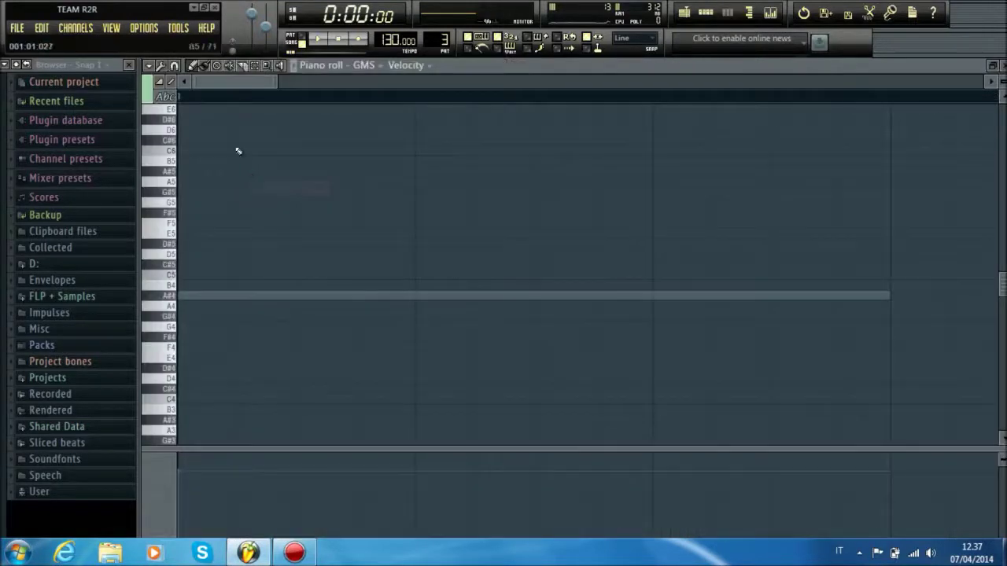
{"action": "left_click", "coordinate": [325, 296]}
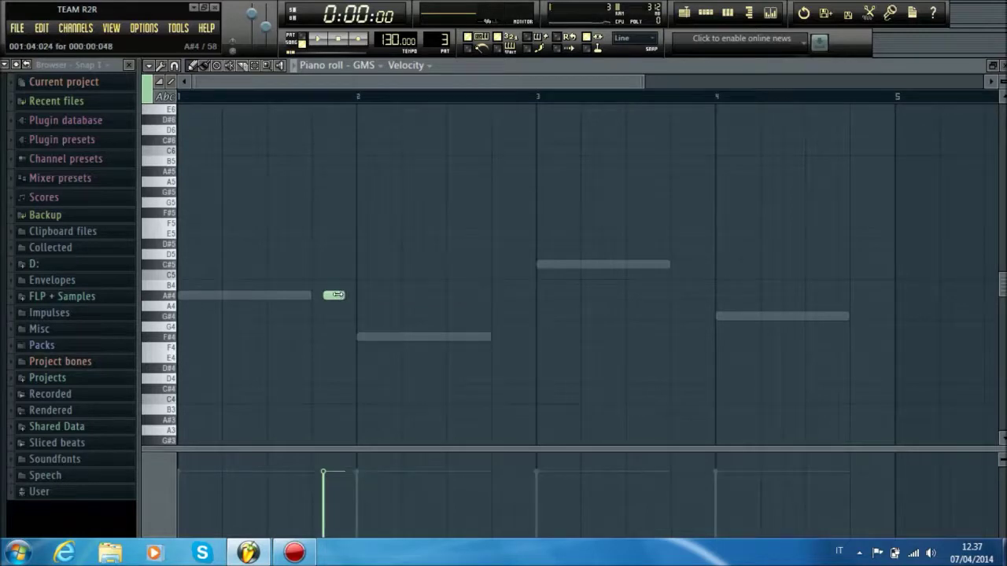
{"action": "key", "text": "space"}
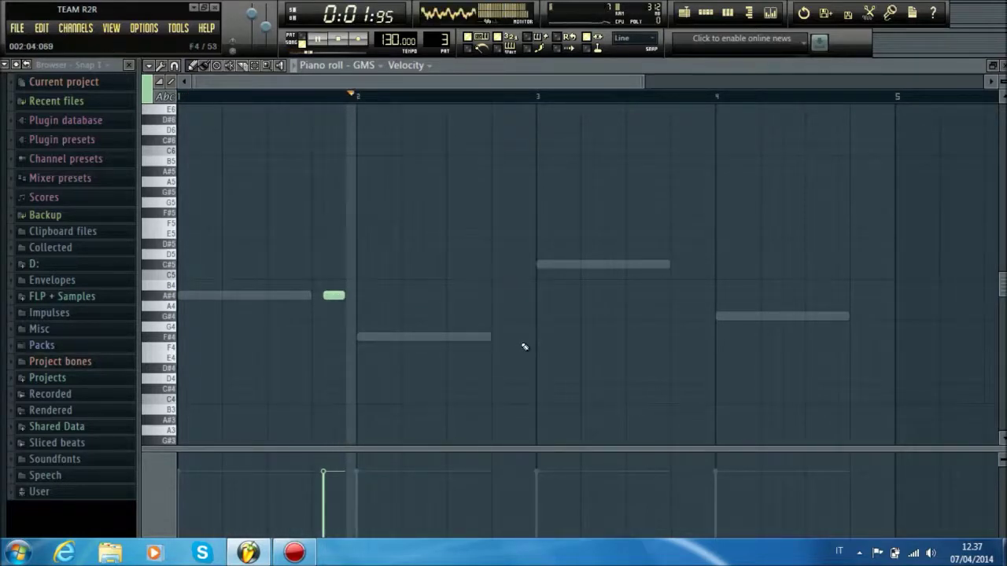
{"action": "key", "text": "space"}
Shift the A#4 note to the start of beat 4 in bar 1 and add a short A4 slide note overlapping it
{"action": "left_click_drag", "start_coordinate": [326, 297], "coordinate": [315, 294]}
{"action": "left_click", "coordinate": [322, 306]}
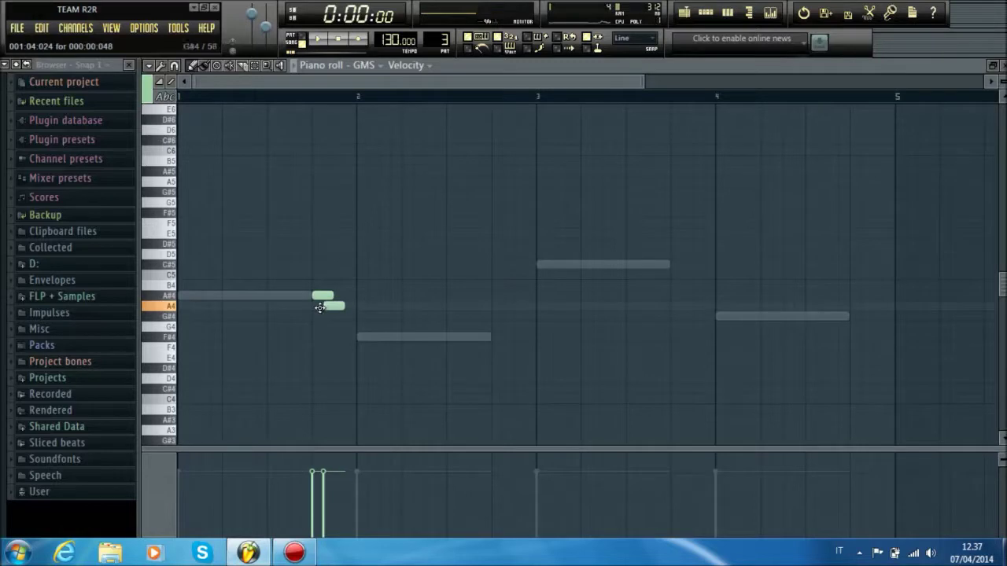
{"action": "double_click", "coordinate": [329, 307]}
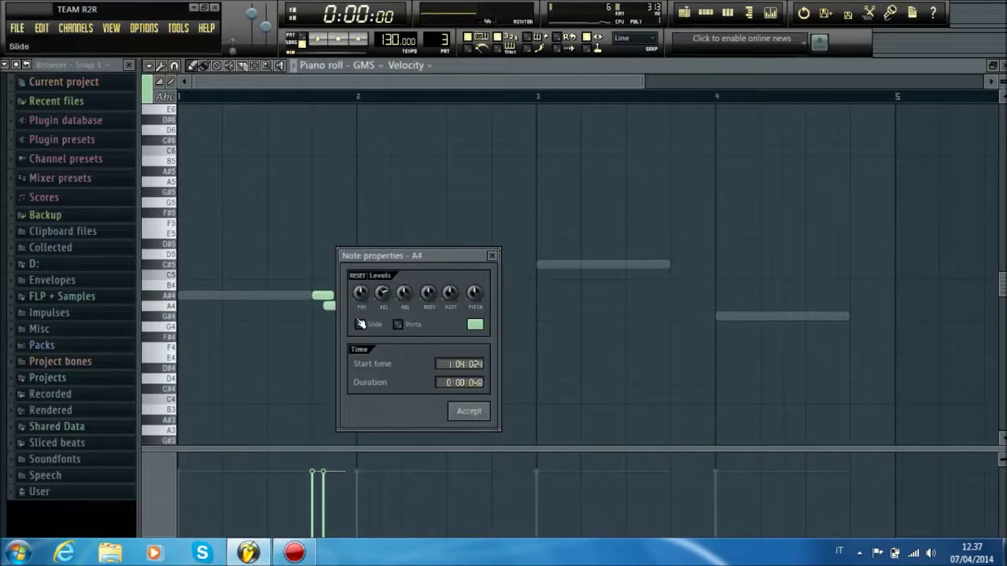
{"action": "left_click", "coordinate": [453, 411]}
Extend the A#4 note to the end of bar 1 and audition the slide
{"action": "key", "text": "space"}
{"action": "left_click", "coordinate": [354, 296]}
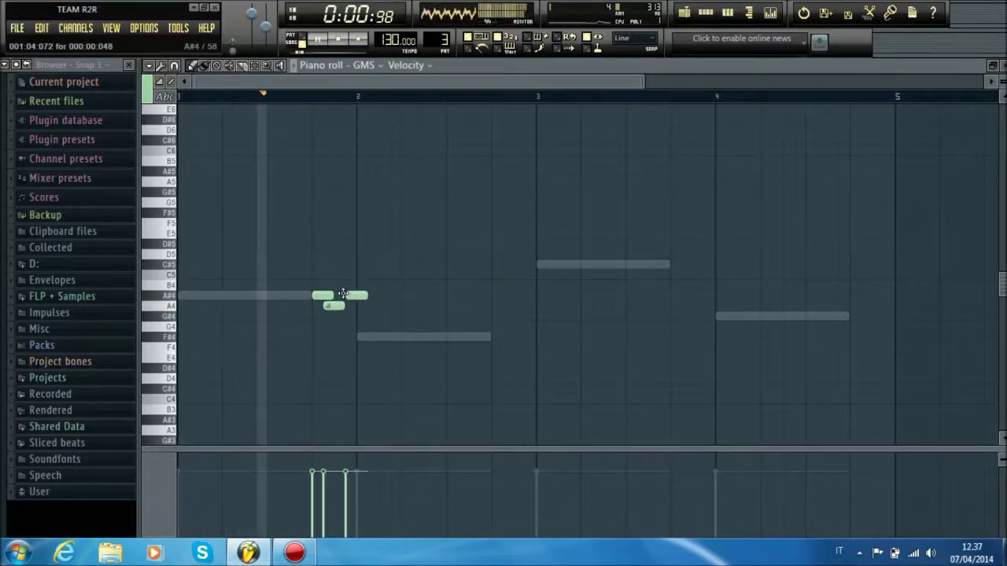
{"action": "key", "text": "space"}
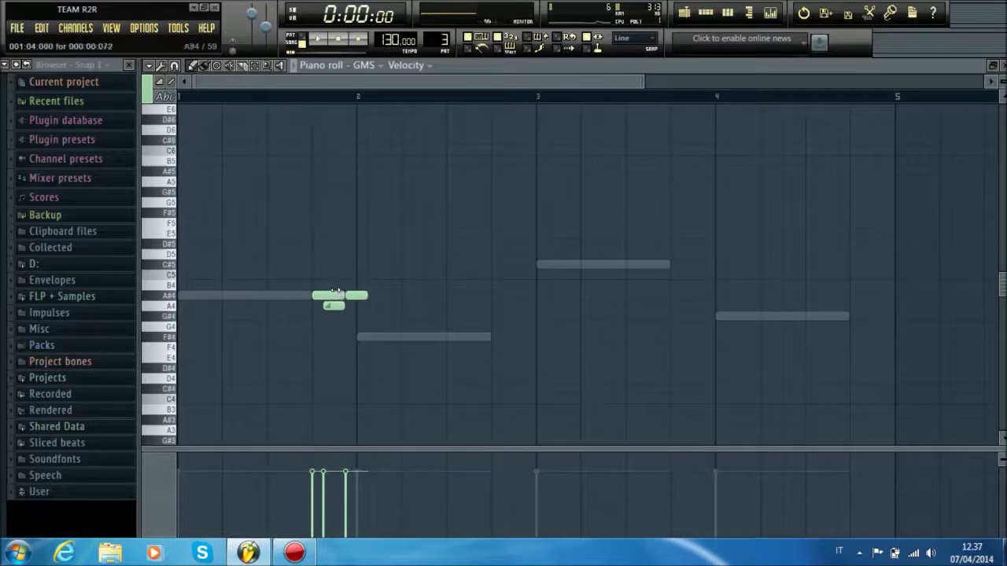
{"action": "key", "text": "space"}
{"action": "left_click_drag", "start_coordinate": [351, 299], "coordinate": [360, 298]}
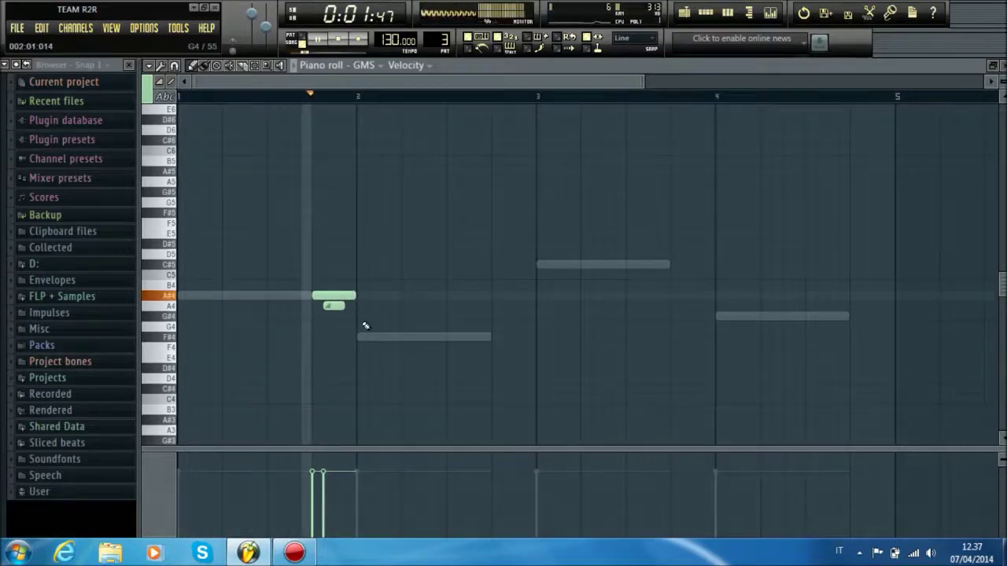
{"action": "key", "text": "space"}
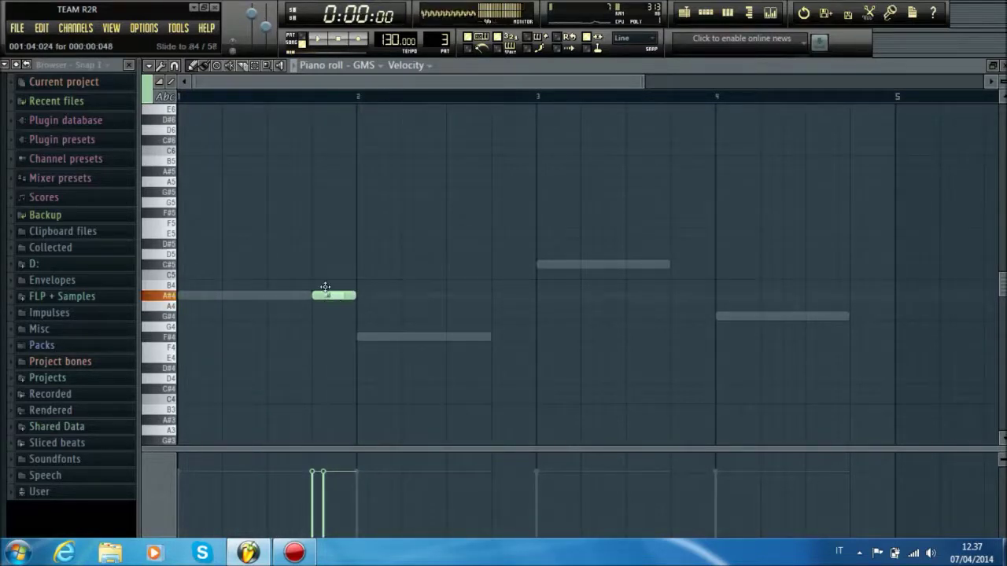
Raise the bar 1 slide note to D5, extend it to the end of the bar, and audition it
{"action": "key", "text": "space"}
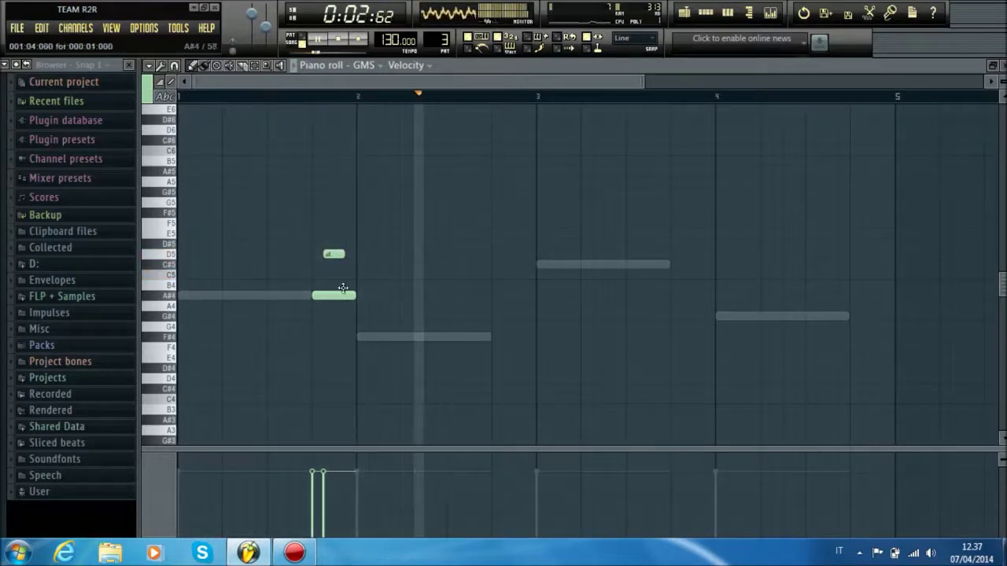
{"action": "key", "text": "space"}
{"action": "key", "text": "space"}
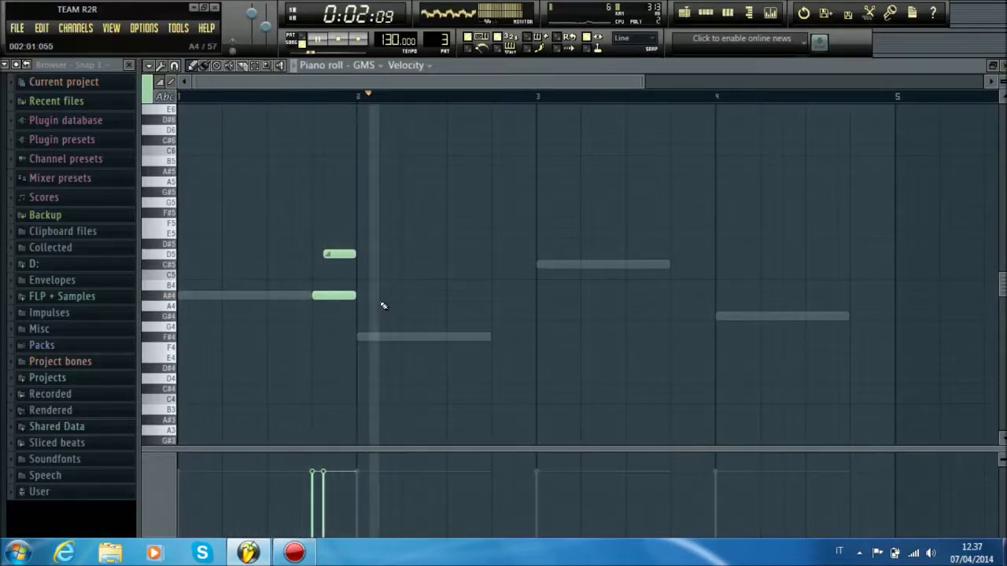
{"action": "key", "text": "space"}
Add beat-4 GMS notes with slides: F#4 with a B4 slide in bar 2 and C#5 with an F5 slide in bar 3
{"action": "left_click", "coordinate": [500, 335]}
{"action": "left_click_drag", "start_coordinate": [507, 332], "coordinate": [509, 273]}
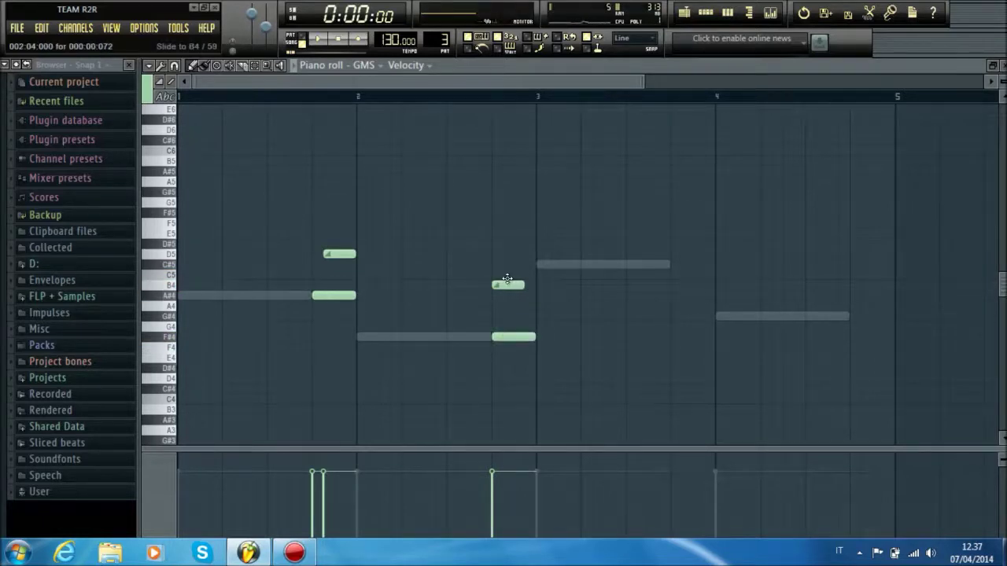
{"action": "left_click_drag", "start_coordinate": [675, 254], "coordinate": [667, 220]}
{"action": "key", "text": "space"}
{"action": "left_click", "coordinate": [673, 265]}
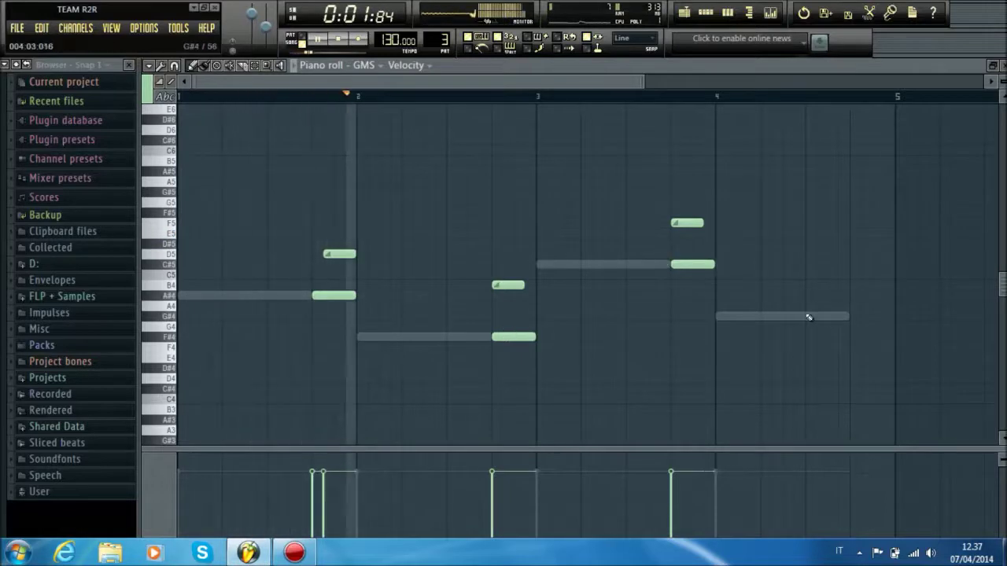
Add a G#4 note with an A#4 slide on beat 4 of bar 4, and close the piano roll
{"action": "left_click", "coordinate": [847, 316]}
{"action": "left_click", "coordinate": [847, 283]}
{"action": "mouse_move", "coordinate": [847, 282]}
{"action": "left_mouse_down"}
{"action": "mouse_move", "coordinate": [852, 260]}
{"action": "mouse_move", "coordinate": [856, 298]}
{"action": "left_mouse_up"}
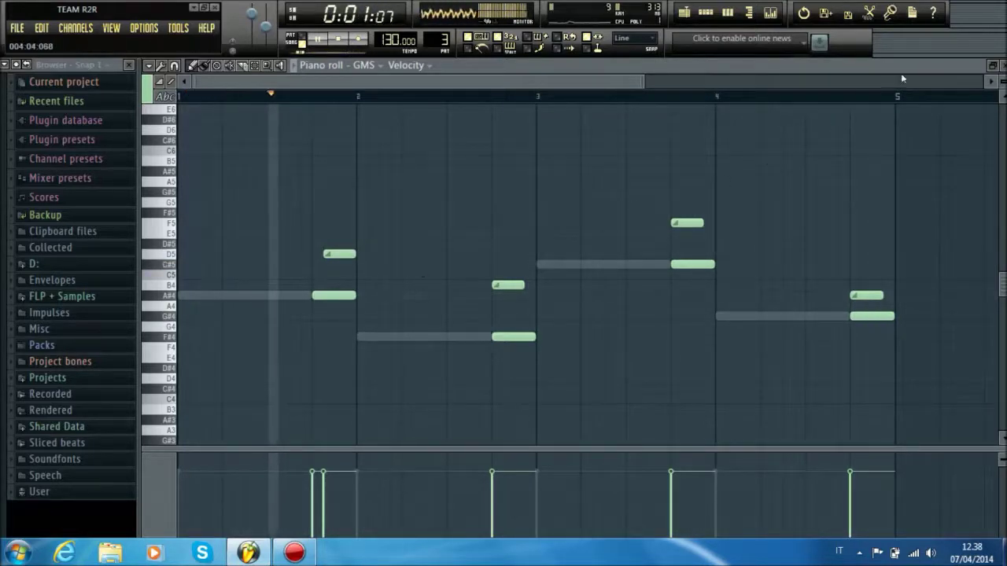
{"action": "left_click", "coordinate": [996, 72]}
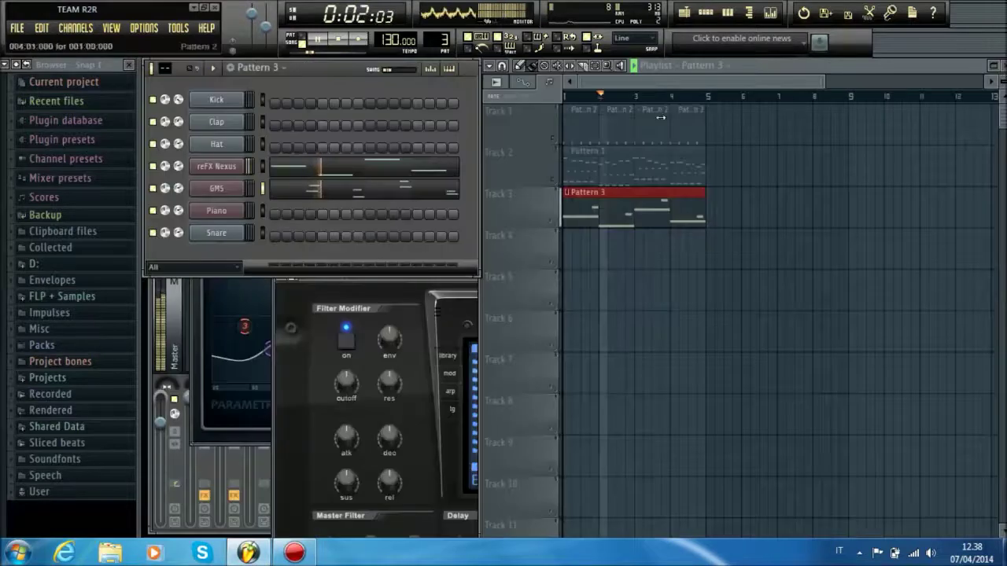
Insert a second GMS channel above Piano, stop playback, and move its plugin window fully into view
{"action": "right_click", "coordinate": [236, 209]}
{"action": "mouse_move", "coordinate": [289, 348]}
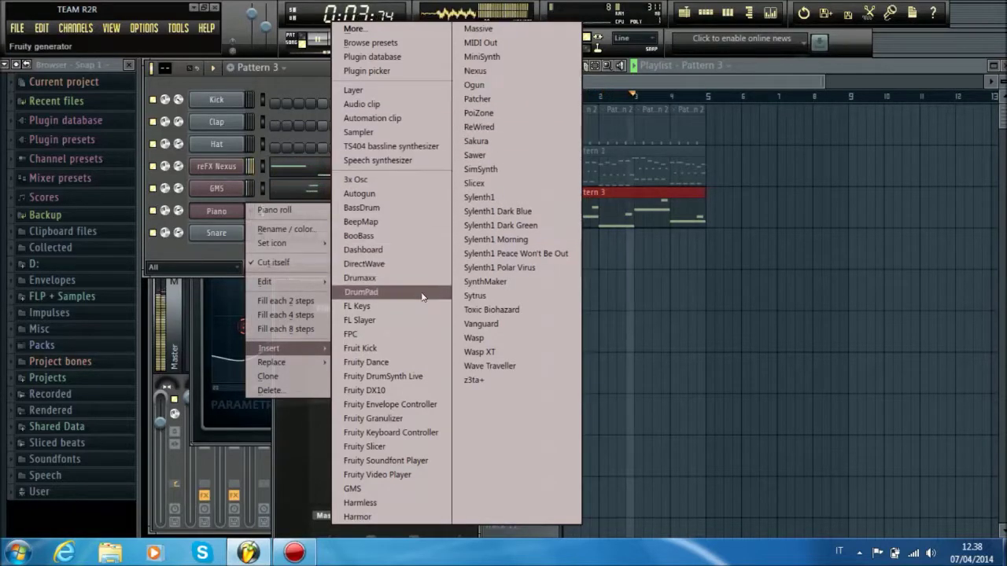
{"action": "left_click", "coordinate": [358, 488]}
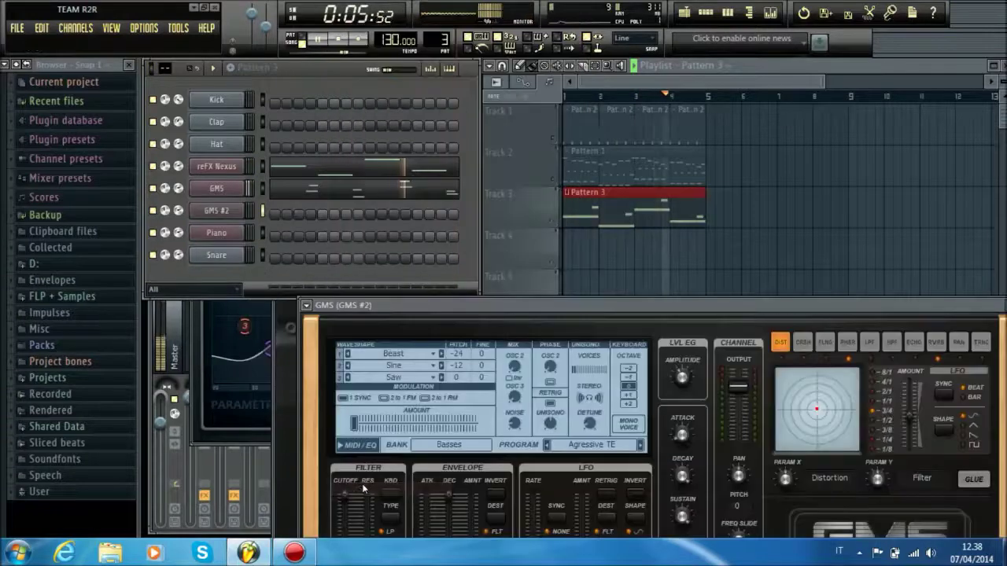
{"action": "key", "text": "space"}
{"action": "left_click_drag", "start_coordinate": [587, 305], "coordinate": [525, 213]}
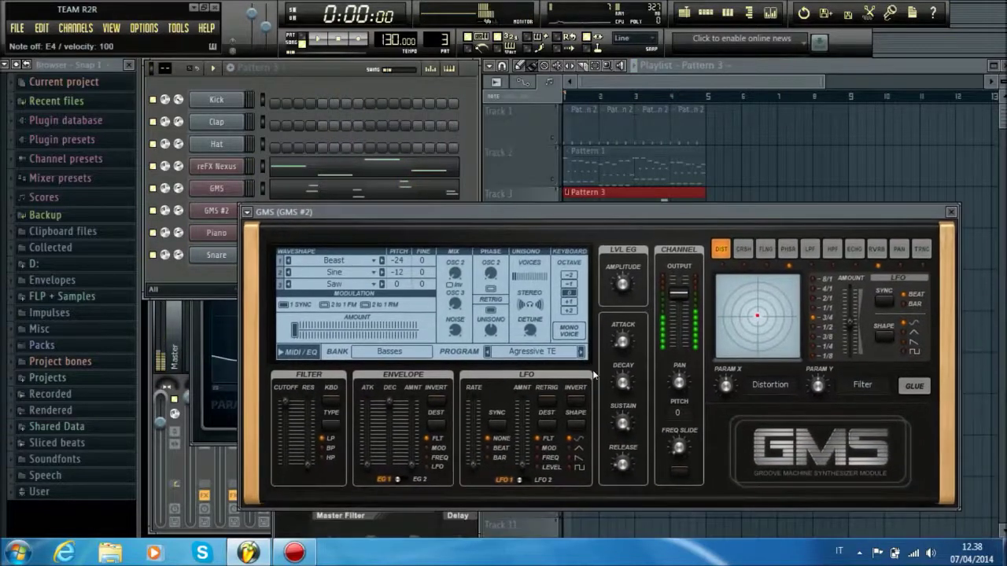
Audition the second GMS channel's Basses presets one after another, from Agressive TE through Dirty Fish TE
{"action": "left_click", "coordinate": [580, 352]}
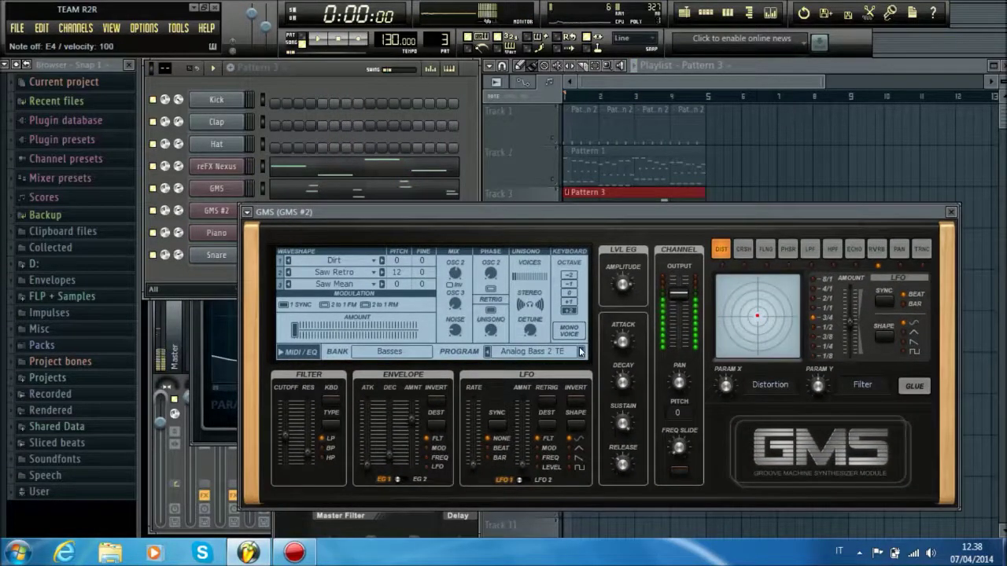
{"action": "left_click", "coordinate": [581, 351]}
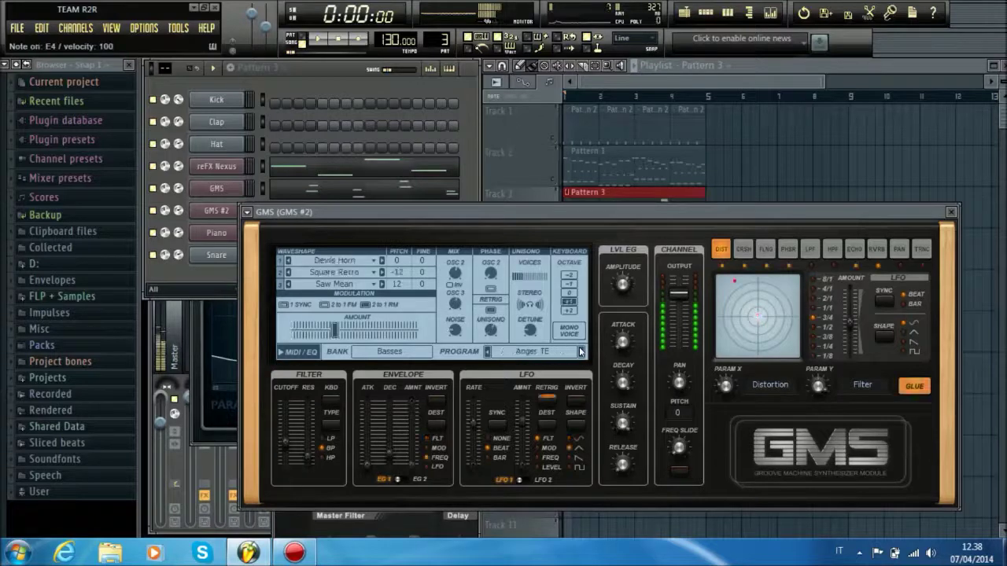
{"action": "left_click", "coordinate": [581, 352]}
{"action": "left_click", "coordinate": [581, 352]}
{"action": "left_click", "coordinate": [581, 351]}
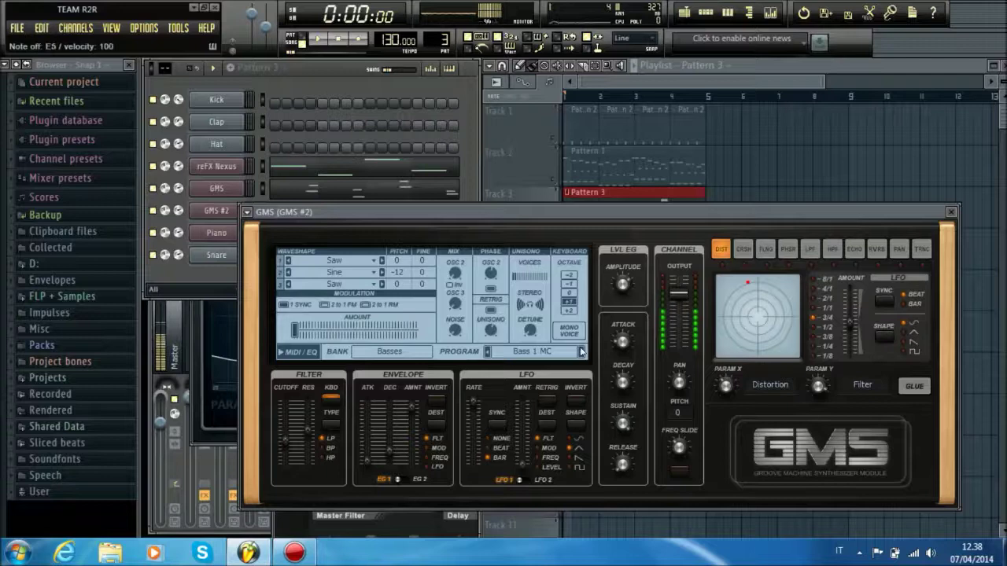
{"action": "left_click", "coordinate": [581, 352]}
{"action": "left_click", "coordinate": [582, 352]}
{"action": "left_click", "coordinate": [581, 351]}
{"action": "left_click", "coordinate": [581, 351]}
{"action": "left_click", "coordinate": [581, 351]}
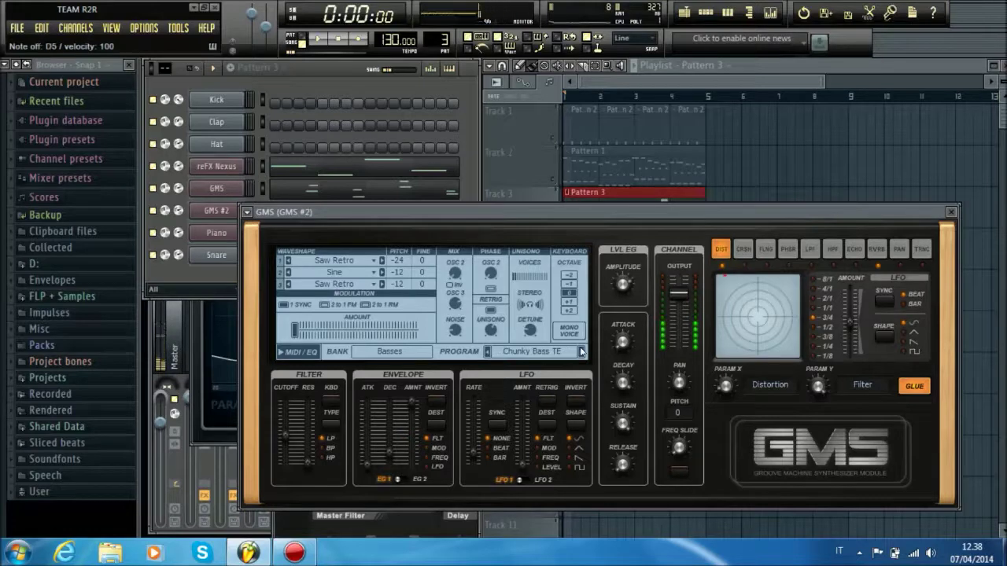
{"action": "left_click", "coordinate": [582, 351]}
{"action": "left_click", "coordinate": [581, 351]}
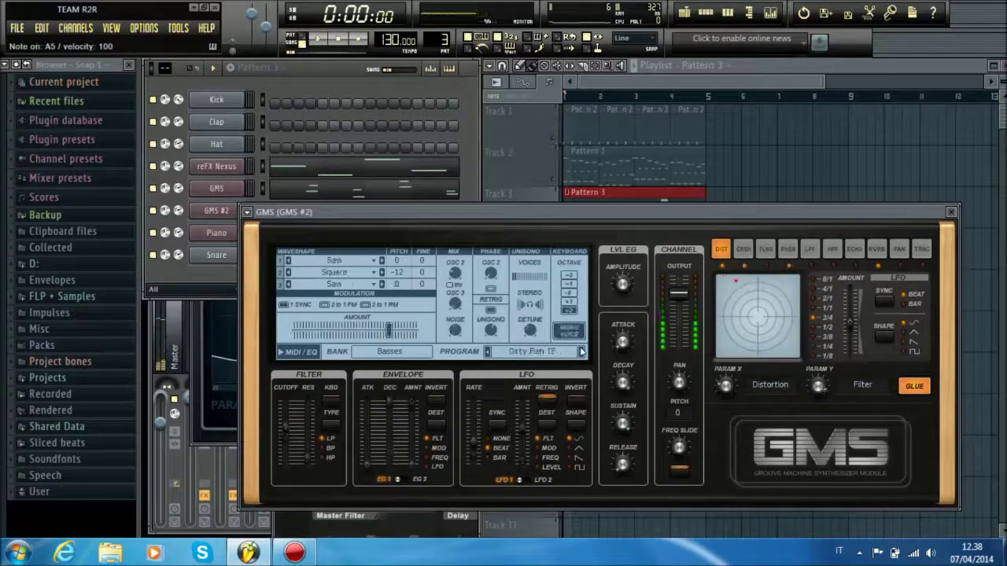
Load Amphibian TE from the Leads & Synths bank and audition the following presets up to Chopper
{"action": "left_click", "coordinate": [541, 351]}
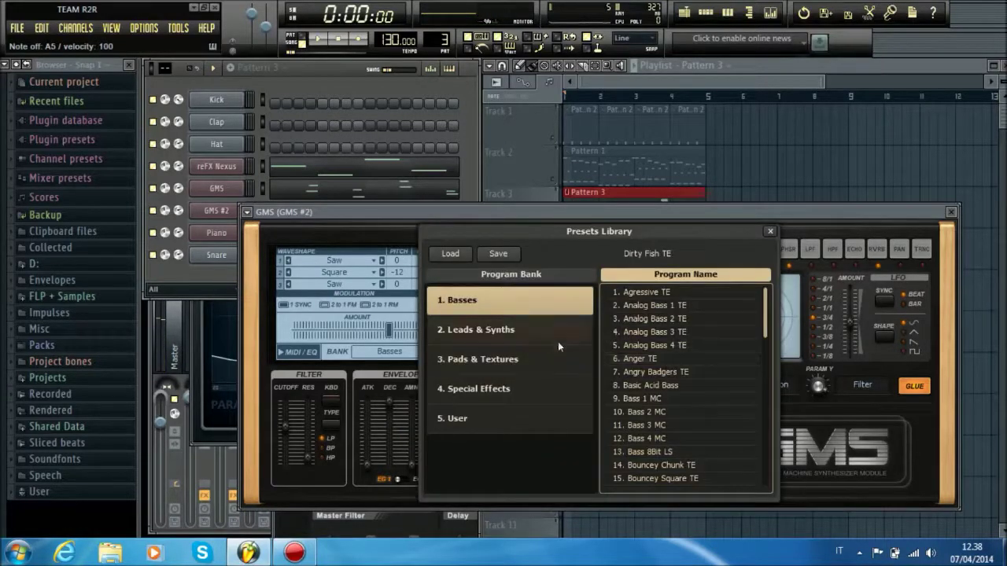
{"action": "left_click", "coordinate": [547, 339]}
{"action": "double_click", "coordinate": [641, 294]}
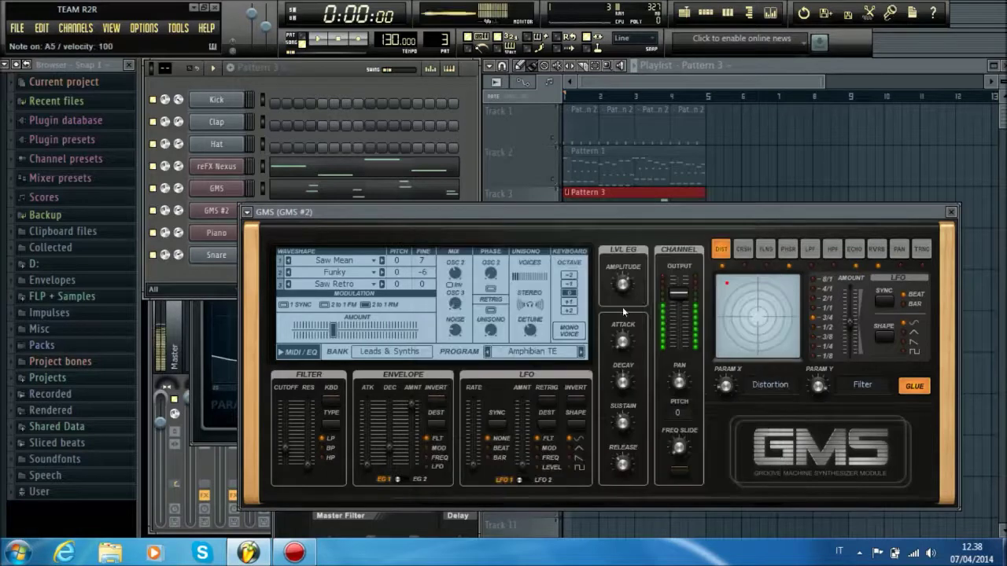
{"action": "left_click", "coordinate": [580, 353]}
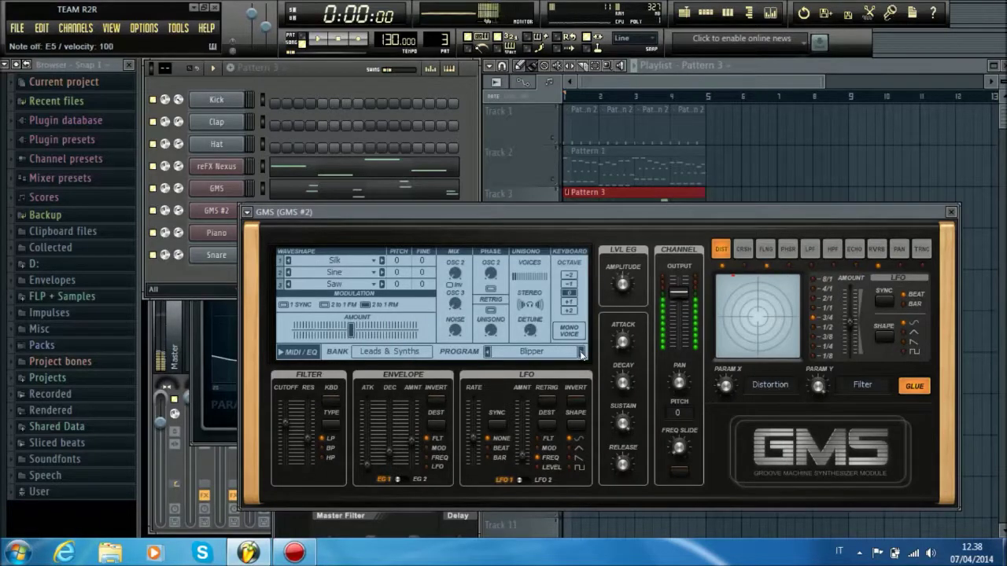
{"action": "left_click", "coordinate": [580, 353]}
{"action": "left_click", "coordinate": [582, 353]}
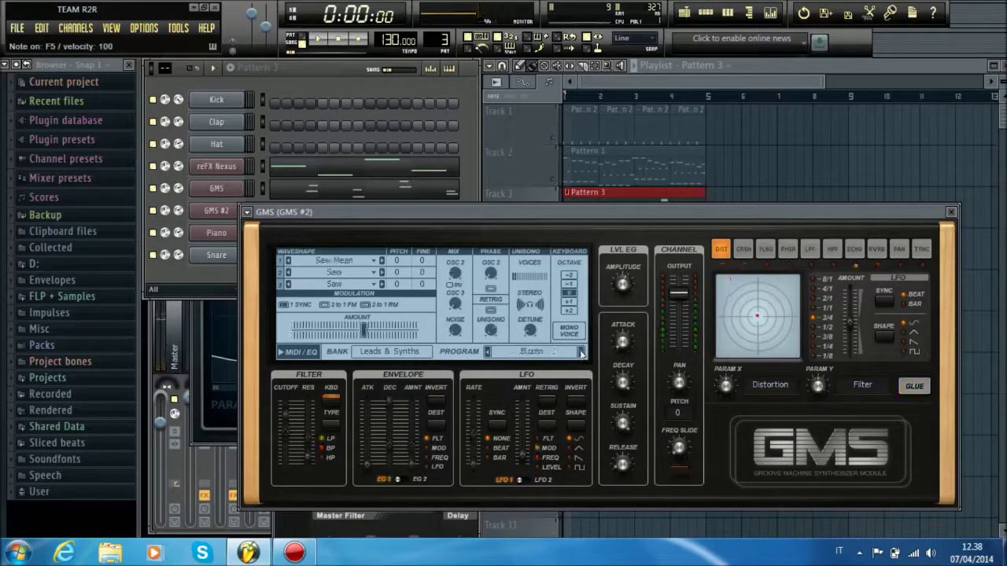
{"action": "left_click", "coordinate": [581, 353]}
{"action": "left_click", "coordinate": [581, 353]}
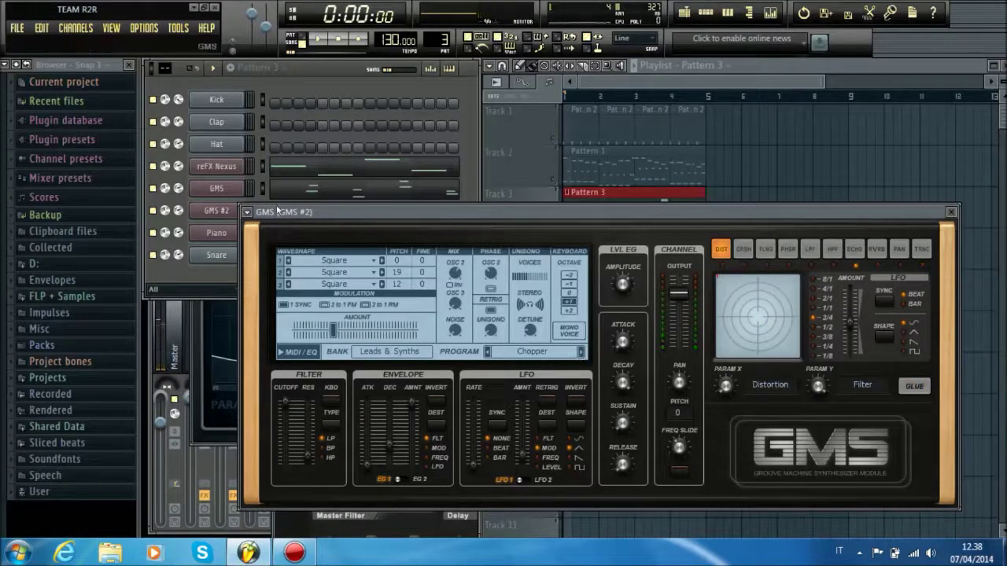
Replace the second GMS channel with 3x Osc and audition its sound
{"action": "right_click", "coordinate": [208, 220]}
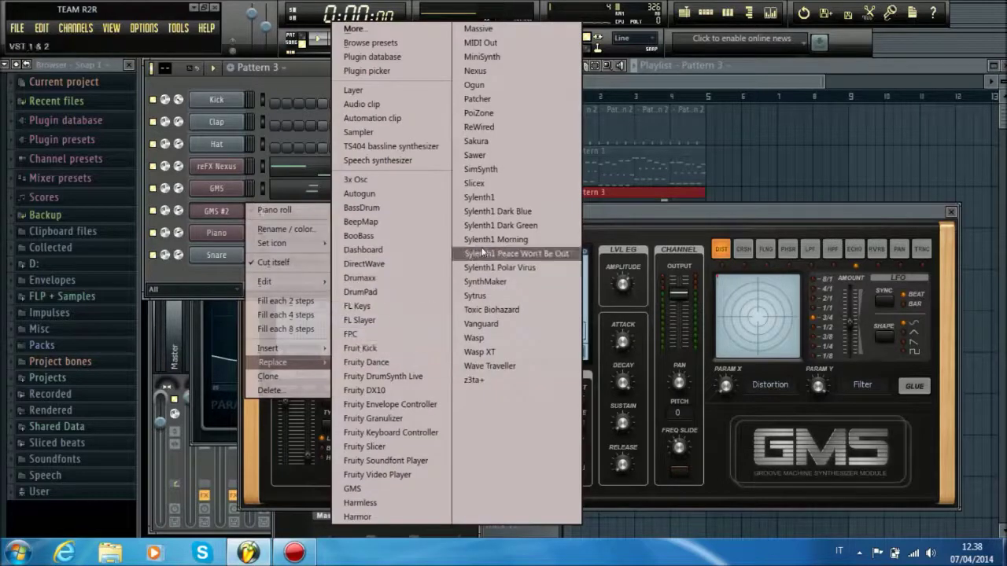
{"action": "left_click", "coordinate": [377, 184]}
{"action": "key", "text": "v"}
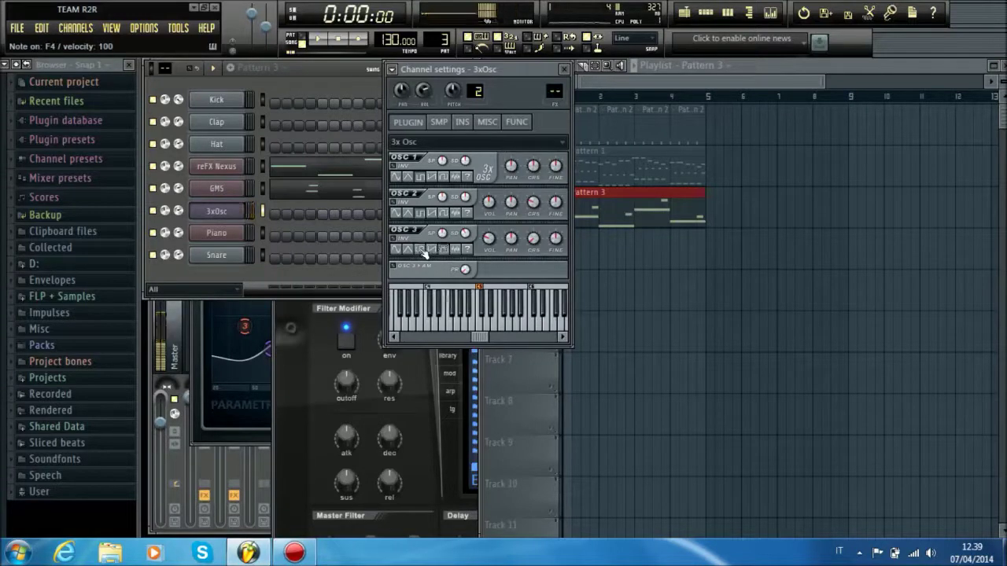
Open the 3xOsc channel's piano roll and draw an A#3 note spanning all of bar 1
{"action": "right_click", "coordinate": [239, 210]}
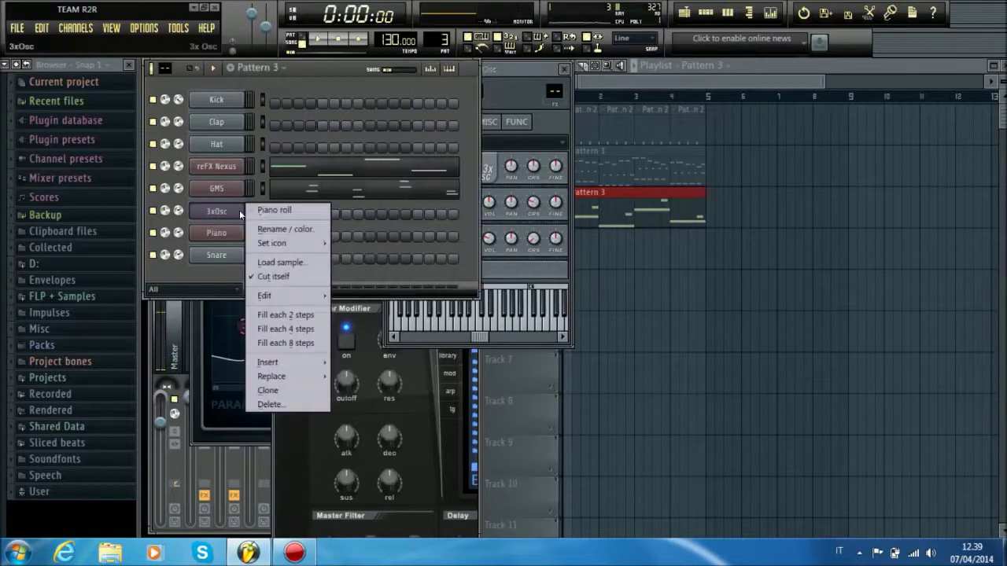
{"action": "left_click", "coordinate": [272, 208]}
{"action": "scroll", "coordinate": [293, 100], "scroll_direction": "down", "scroll_amount": 5}
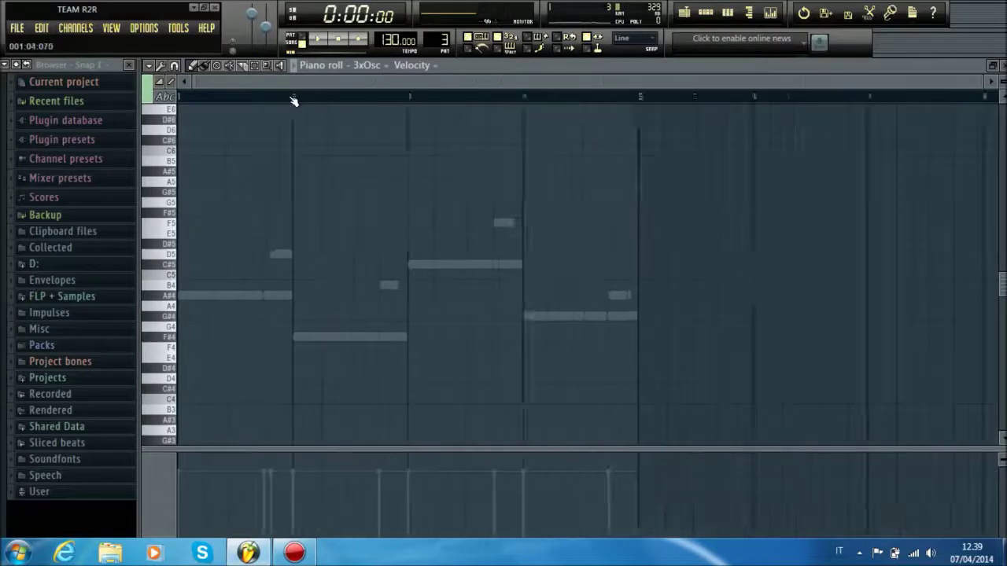
{"action": "left_click_drag", "start_coordinate": [194, 302], "coordinate": [189, 294]}
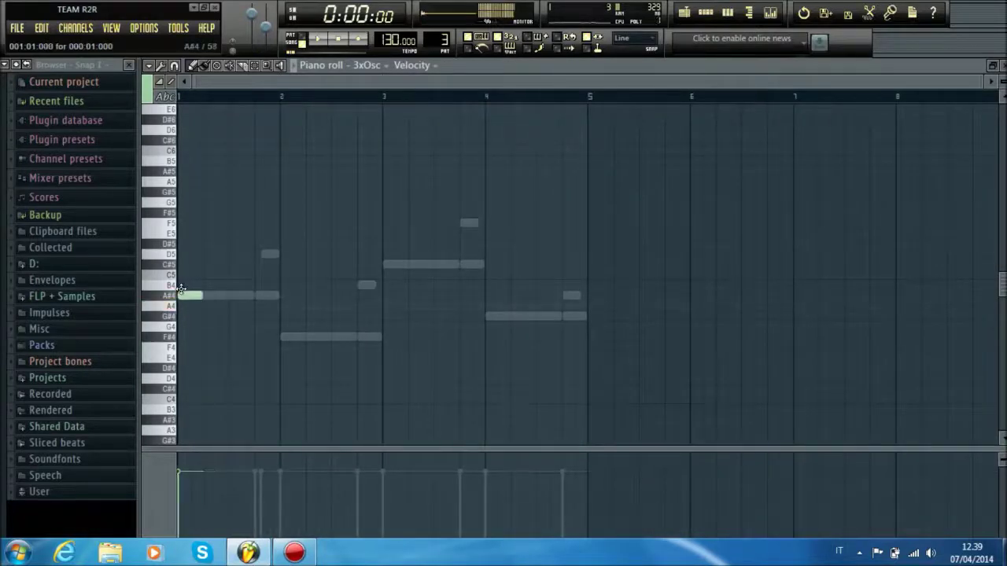
{"action": "left_click_drag", "start_coordinate": [181, 336], "coordinate": [253, 413]}
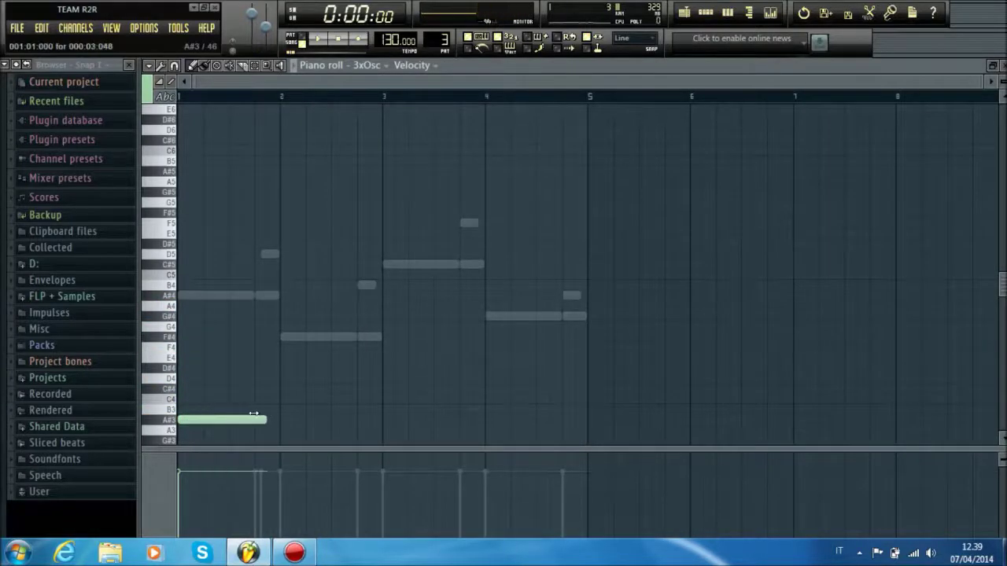
{"action": "scroll", "coordinate": [305, 414], "scroll_direction": "down", "scroll_amount": 3}
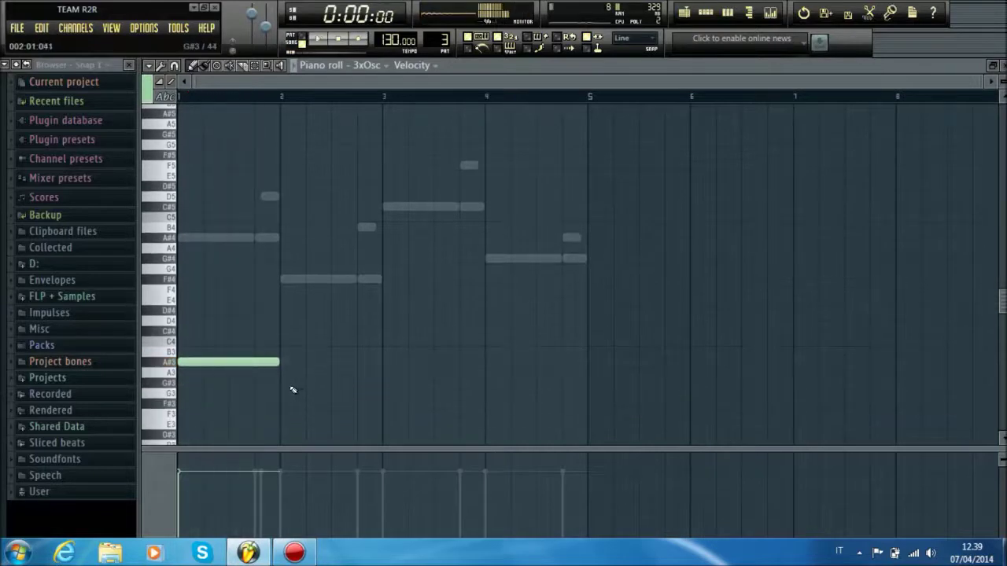
Draw one-bar 3xOsc notes F#3 in bar 2, C#4 in bar 3 and G#3 in bar 4, and audition them
{"action": "left_click", "coordinate": [279, 403]}
{"action": "left_click", "coordinate": [384, 330]}
{"action": "left_click_drag", "start_coordinate": [475, 369], "coordinate": [476, 383]}
{"action": "key", "text": "space"}
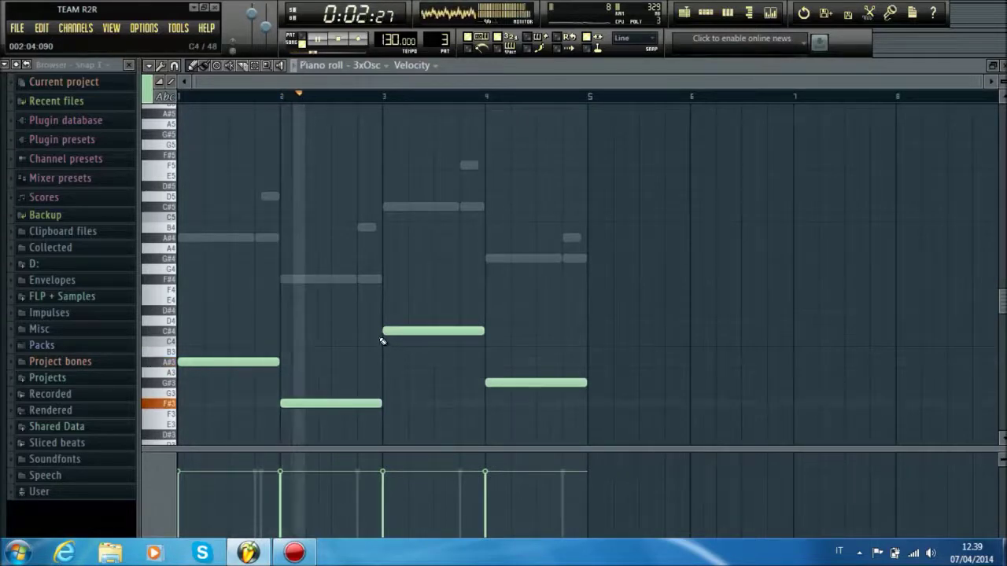
{"action": "key", "text": "space"}
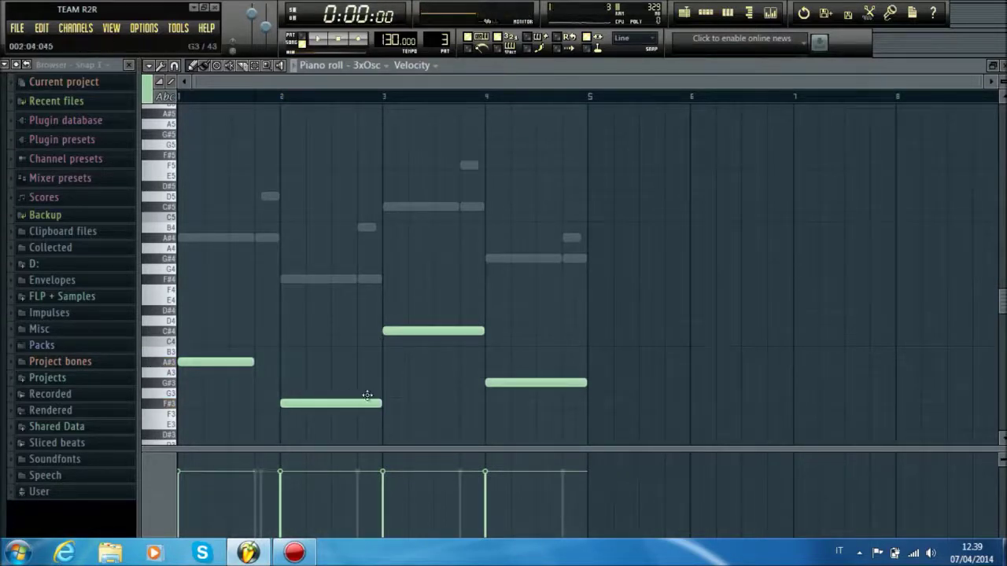
Shorten the four 3xOsc bass notes to three beats each, audition them and close the piano roll
{"action": "key", "text": "space"}
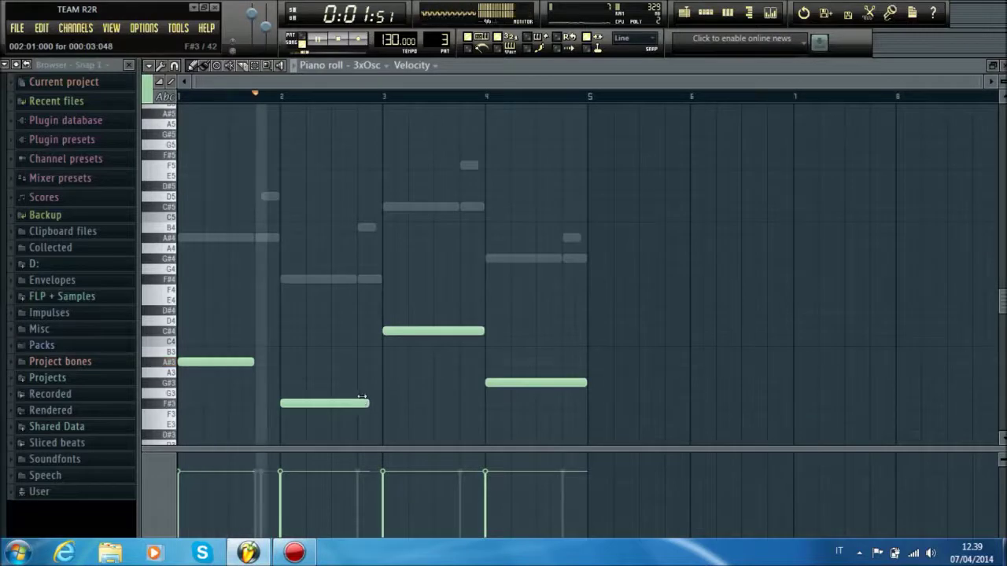
{"action": "left_click_drag", "start_coordinate": [484, 331], "coordinate": [460, 331]}
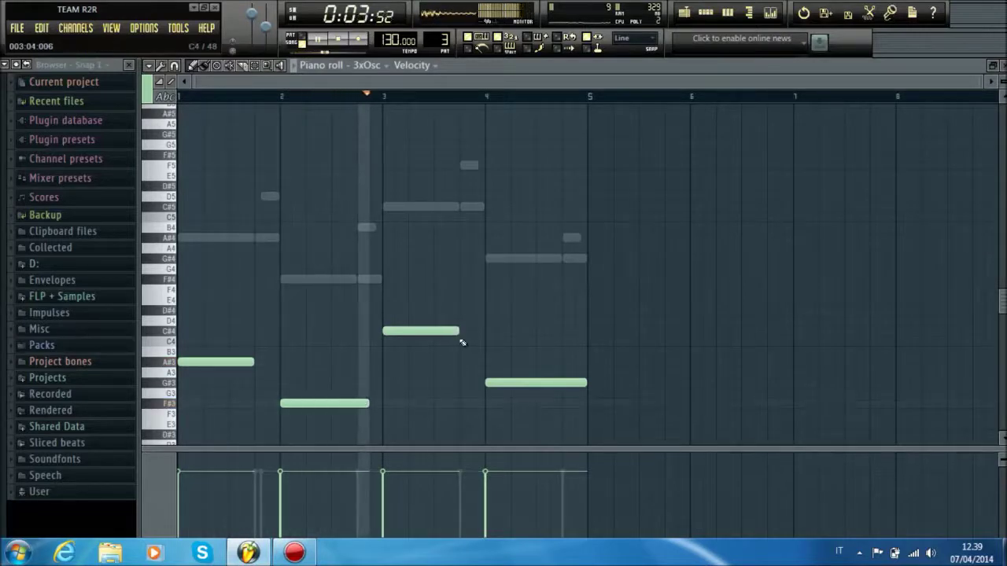
{"action": "left_click_drag", "start_coordinate": [365, 403], "coordinate": [354, 403]}
{"action": "right_click", "coordinate": [488, 384]}
{"action": "left_click", "coordinate": [487, 383]}
{"action": "scroll", "coordinate": [307, 342], "scroll_direction": "up", "scroll_amount": 4}
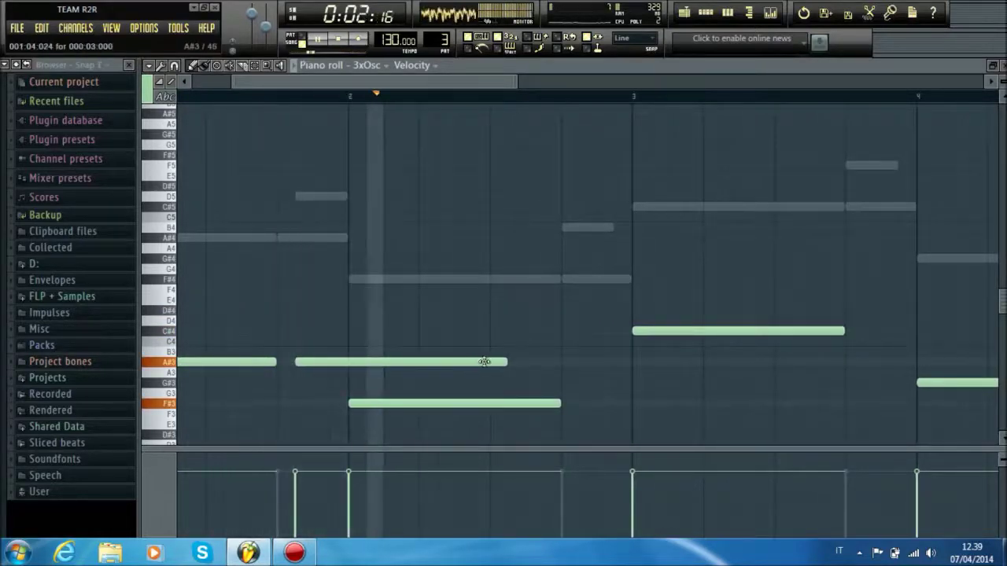
{"action": "key", "text": "space"}
{"action": "left_click", "coordinate": [1003, 66]}
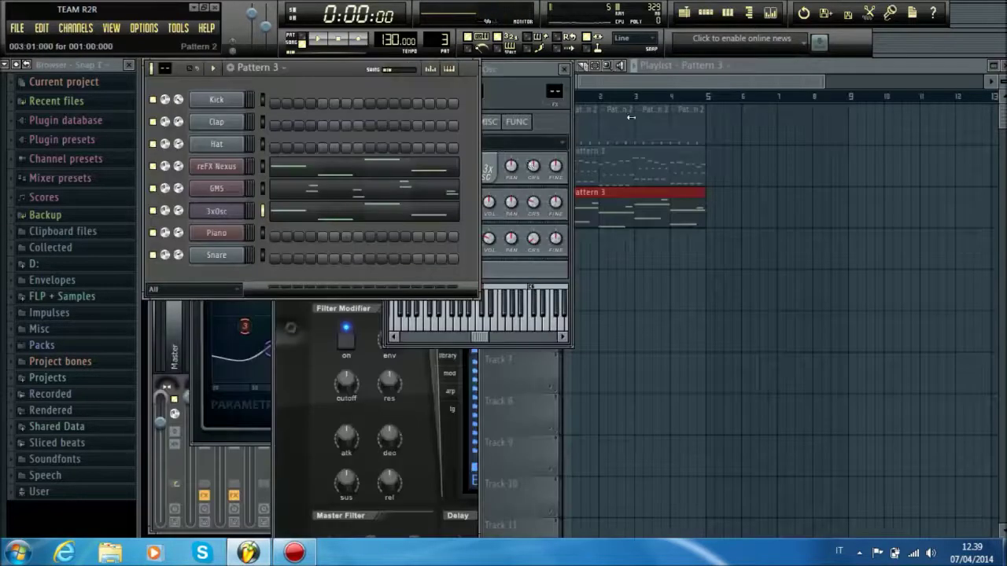
Try one-beat A#4 and F#4 notes on the last beats of bars 1 and 2 in the reFX Nexus piano roll
{"action": "left_click", "coordinate": [329, 167]}
{"action": "scroll", "coordinate": [330, 103], "scroll_direction": "down", "scroll_amount": 4}
{"action": "left_click", "coordinate": [266, 266]}
{"action": "key", "text": "space"}
{"action": "left_click_drag", "start_coordinate": [385, 267], "coordinate": [268, 267]}
{"action": "key", "text": "space"}
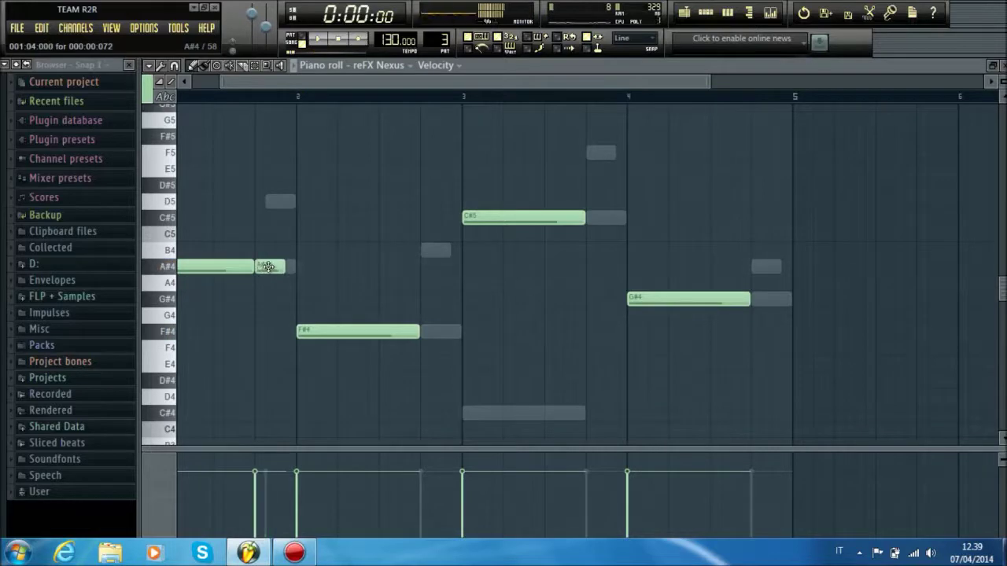
{"action": "left_click", "coordinate": [425, 330]}
{"action": "key", "text": "space"}
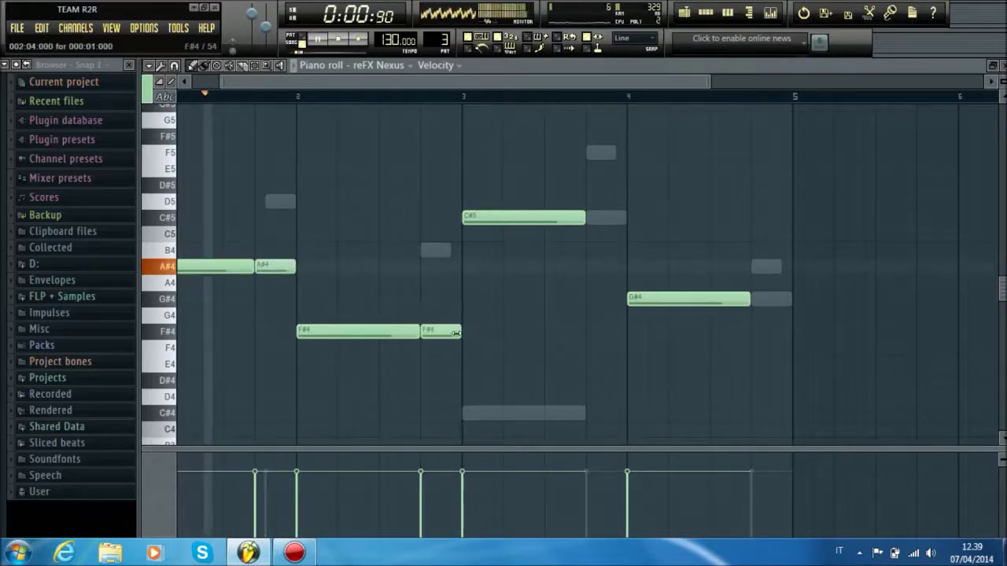
Delete the added one-beat A#4 and F#4 notes and close the reFX Nexus piano roll
{"action": "right_click", "coordinate": [286, 267]}
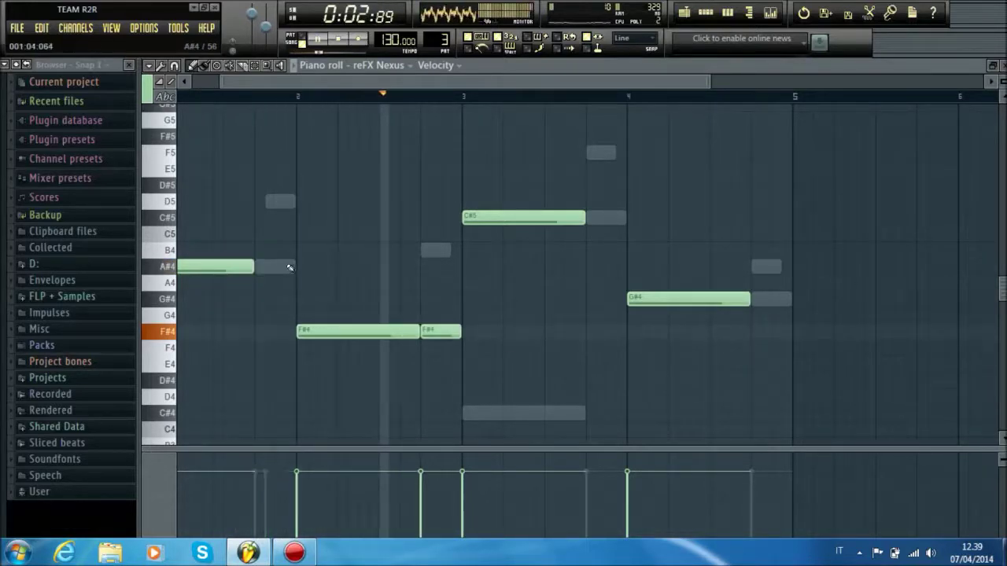
{"action": "right_click", "coordinate": [433, 330]}
{"action": "left_click", "coordinate": [1003, 67]}
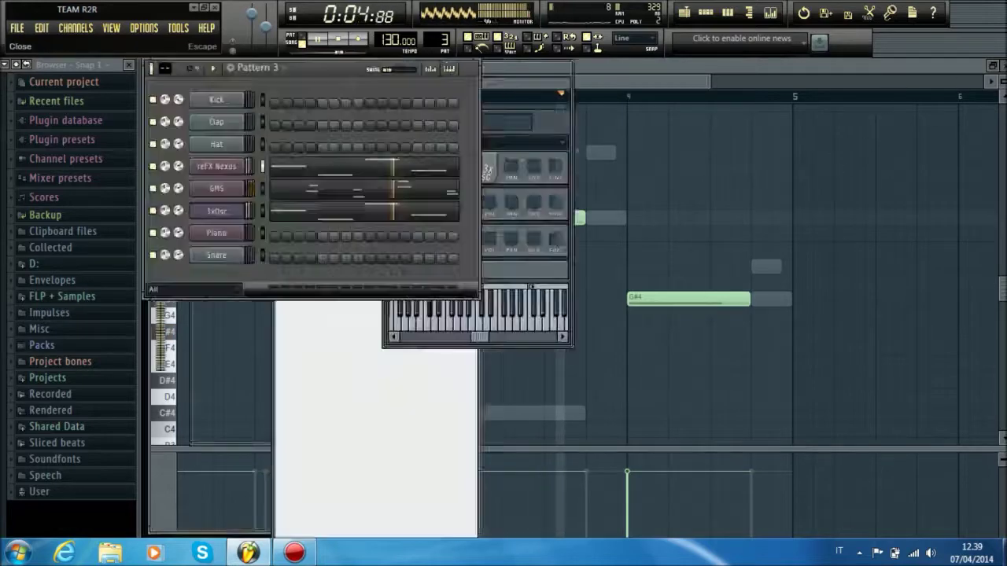
{"action": "key", "text": "space"}
Clone the Kick channel and route the clone to mixer insert 4
{"action": "right_click", "coordinate": [236, 99]}
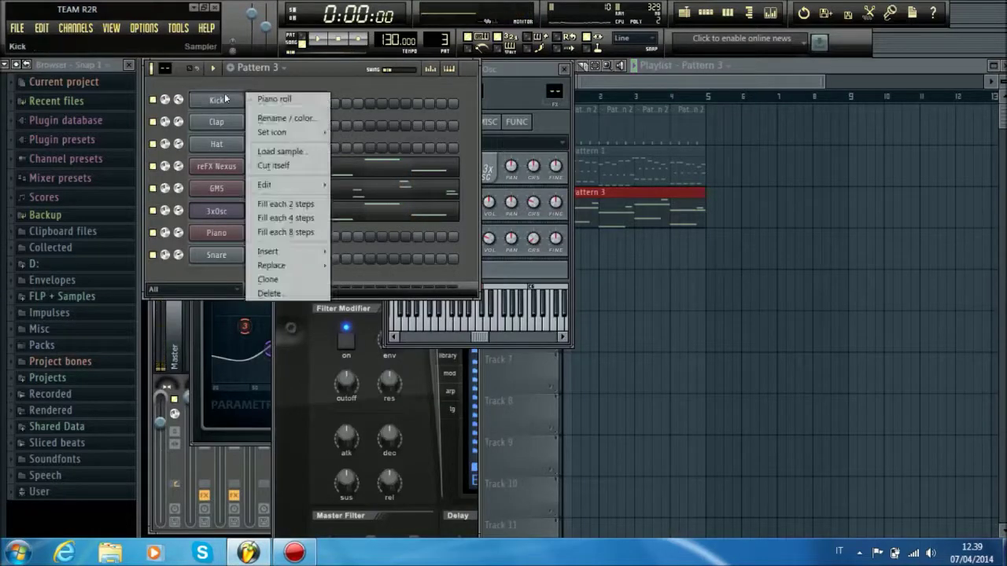
{"action": "left_click", "coordinate": [346, 276]}
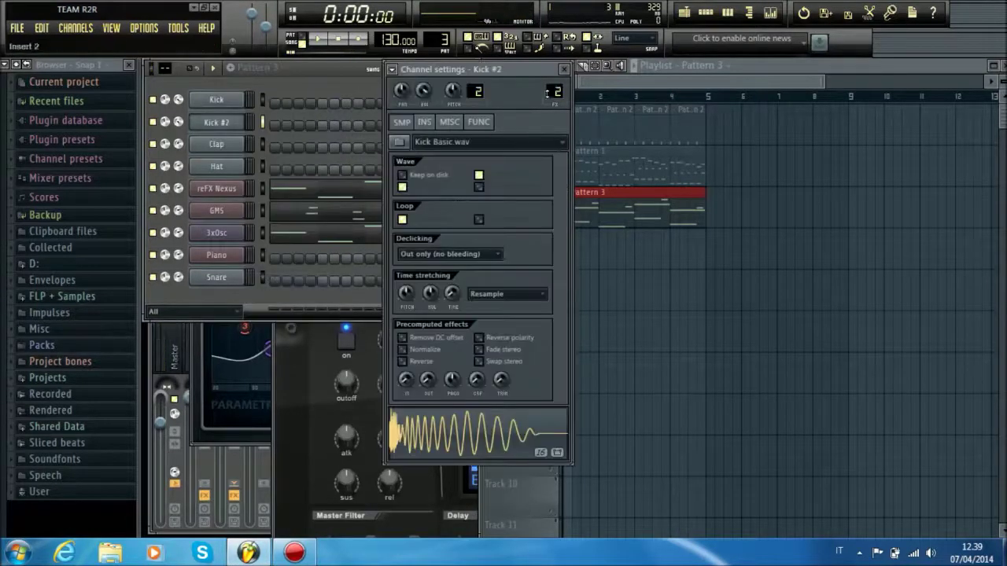
{"action": "left_click", "coordinate": [546, 91]}
Load Fruity Peak Controller into the first effect slot of mixer Insert 4
{"action": "left_click", "coordinate": [839, 301]}
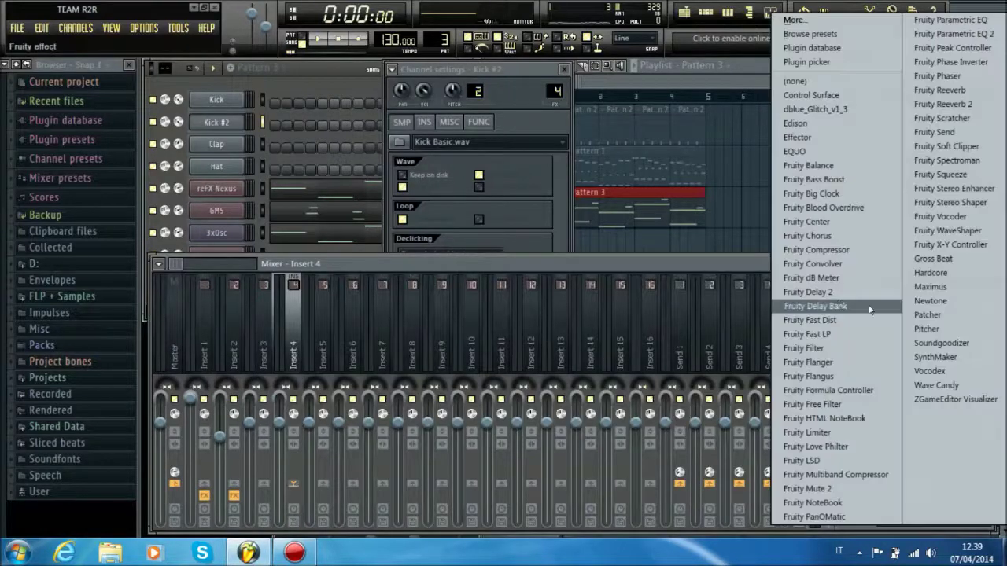
{"action": "left_click", "coordinate": [950, 35]}
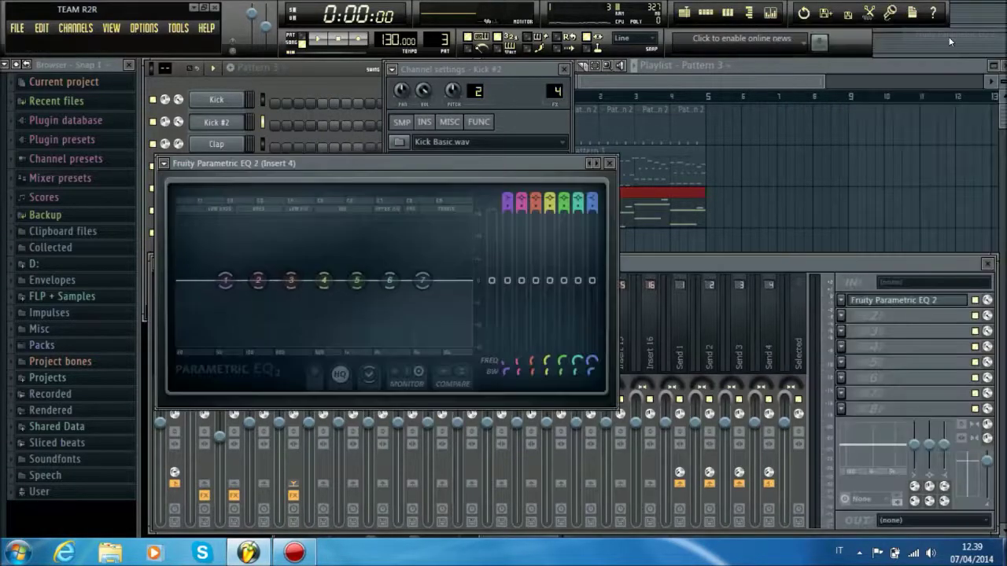
{"action": "left_click", "coordinate": [841, 300]}
{"action": "mouse_move", "coordinate": [881, 243]}
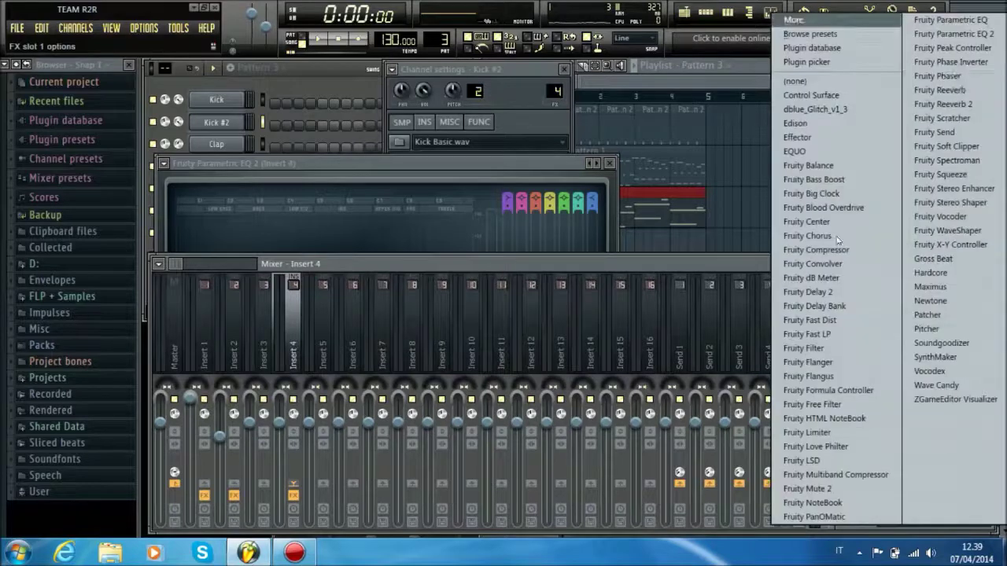
{"action": "left_click", "coordinate": [950, 34]}
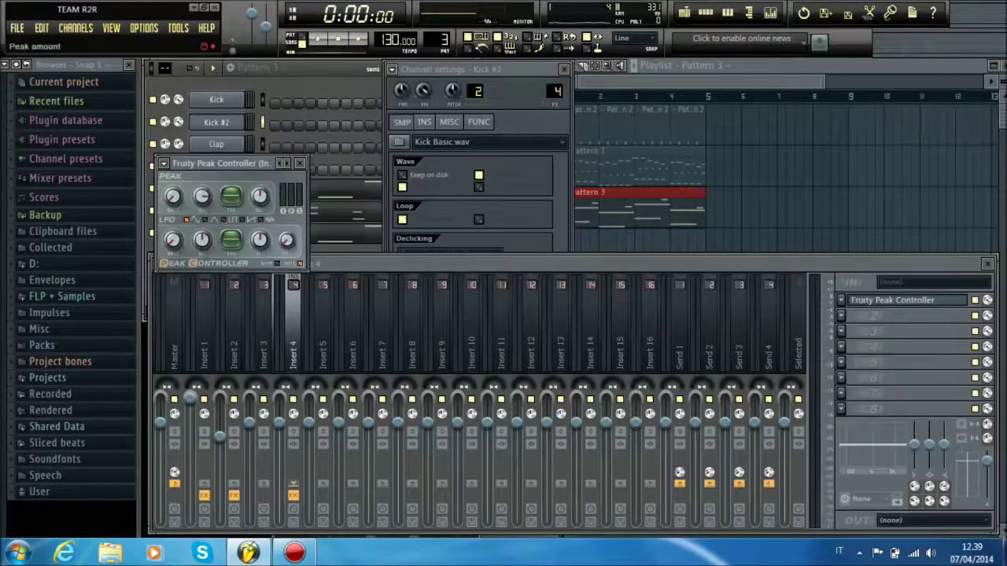
Rename the cloned kick channel as Sidechain and fill its sequence with a hit each 4 steps
{"action": "right_click", "coordinate": [219, 123]}
{"action": "left_click", "coordinate": [292, 140]}
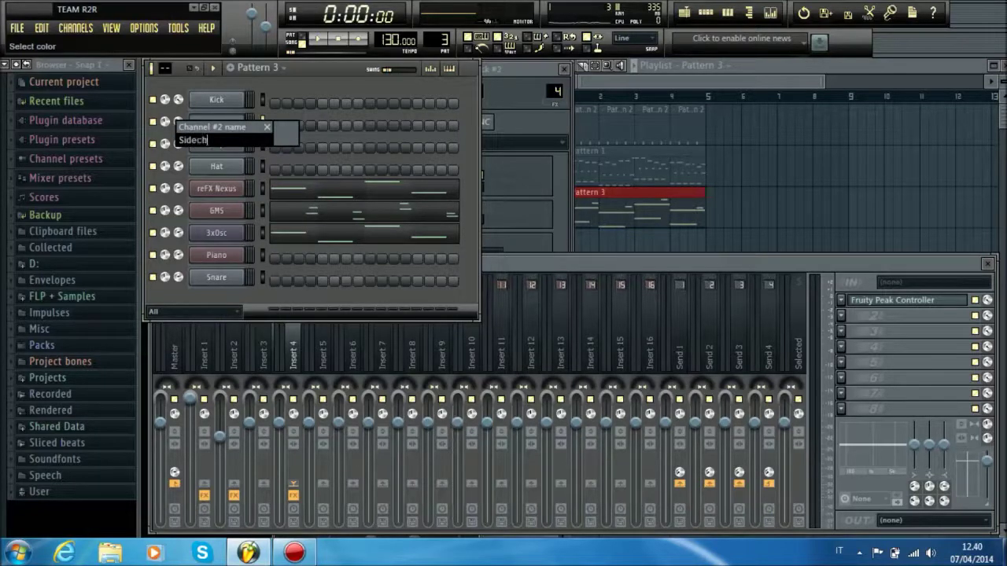
{"action": "type", "text": "Sidechain"}
{"action": "key", "text": "Return"}
{"action": "right_click", "coordinate": [222, 126]}
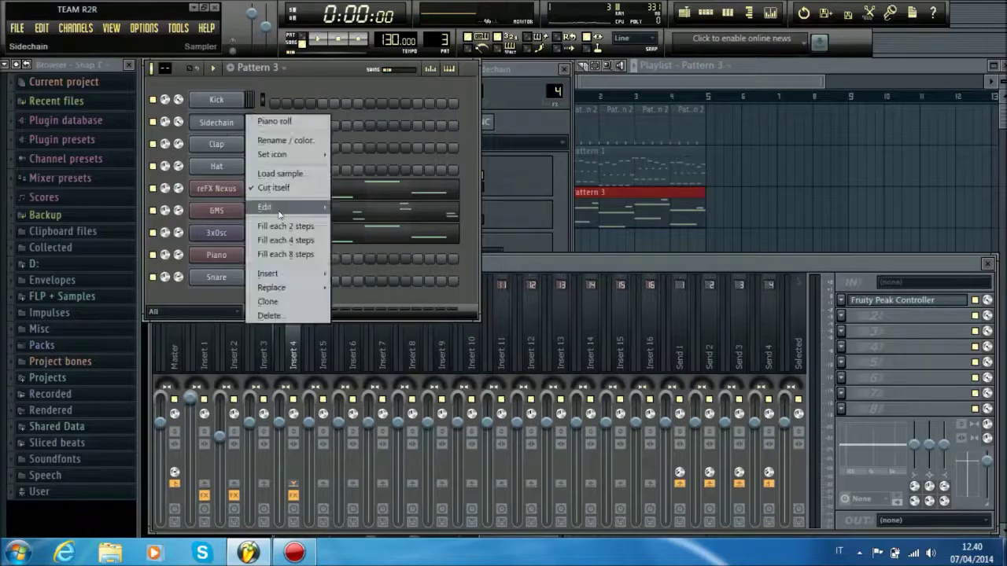
{"action": "left_click", "coordinate": [283, 240]}
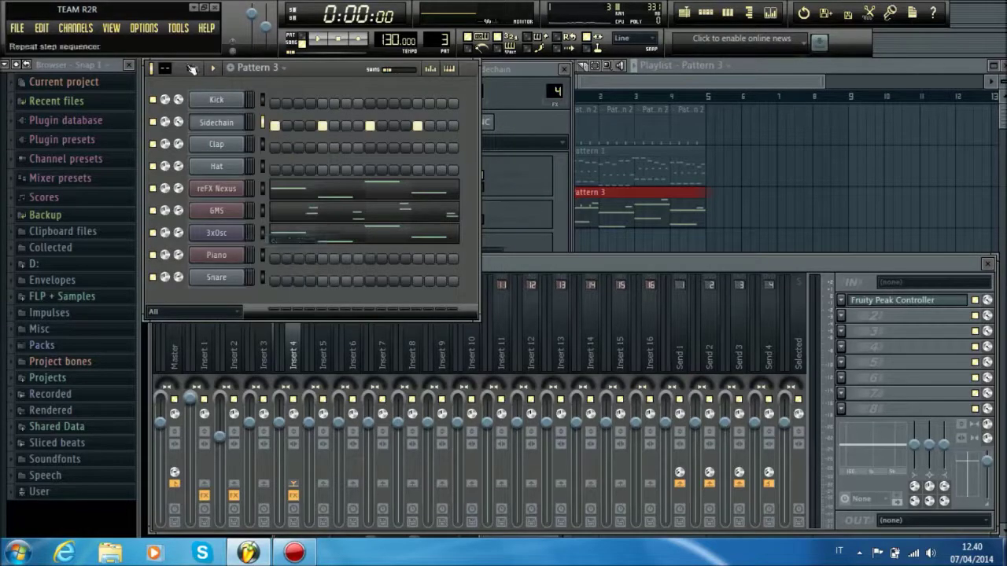
Rename the reFX Nexus channel as Bass 1 and the GMS channel as Bass 2
{"action": "left_click", "coordinate": [226, 195]}
{"action": "right_click", "coordinate": [226, 195]}
{"action": "left_click", "coordinate": [288, 206]}
{"action": "type", "text": "Bass 1"}
{"action": "key", "text": "Return"}
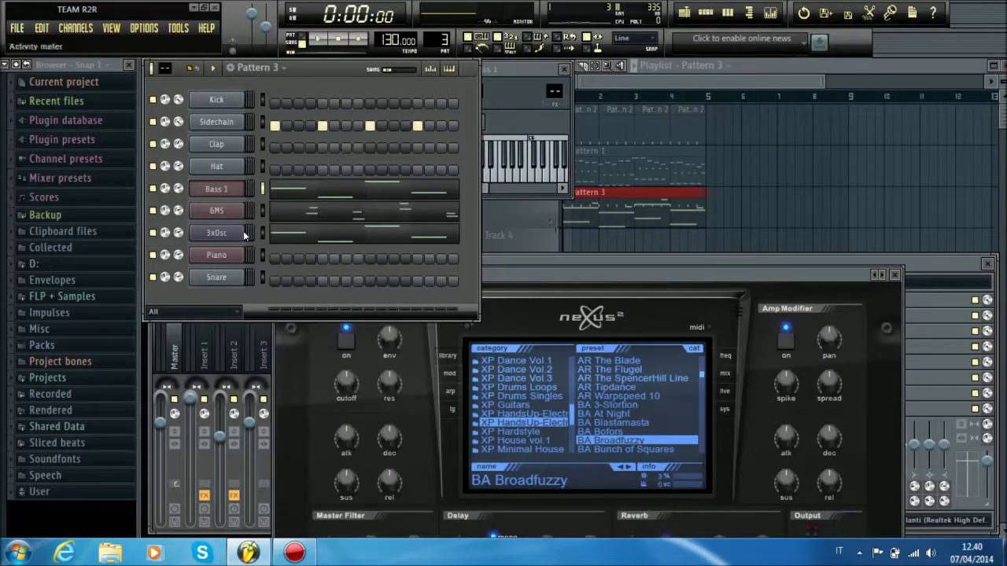
{"action": "right_click", "coordinate": [224, 210]}
{"action": "left_click", "coordinate": [273, 229]}
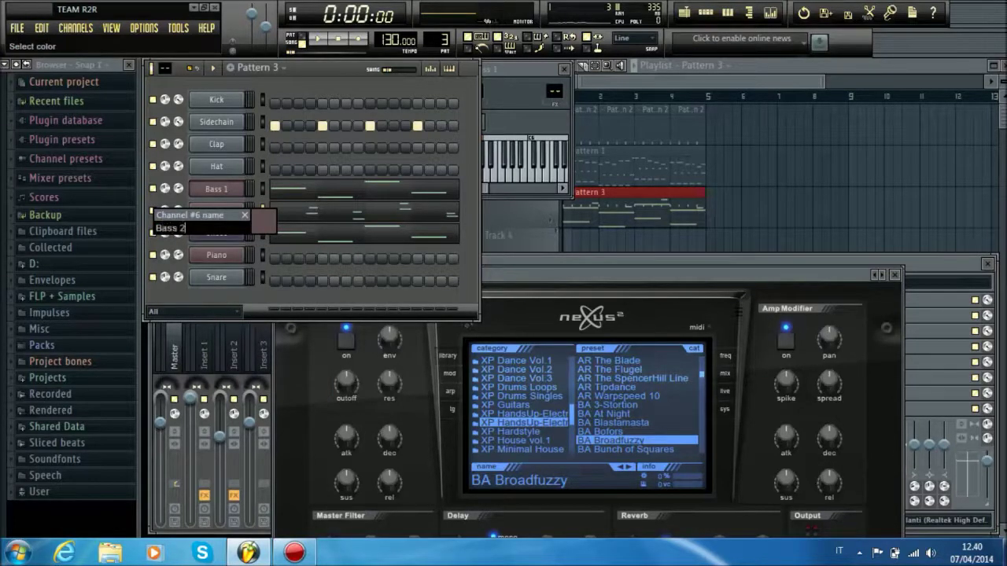
{"action": "key", "text": "Return"}
Rename the 3xOsc channel as Subbass
{"action": "right_click", "coordinate": [231, 241]}
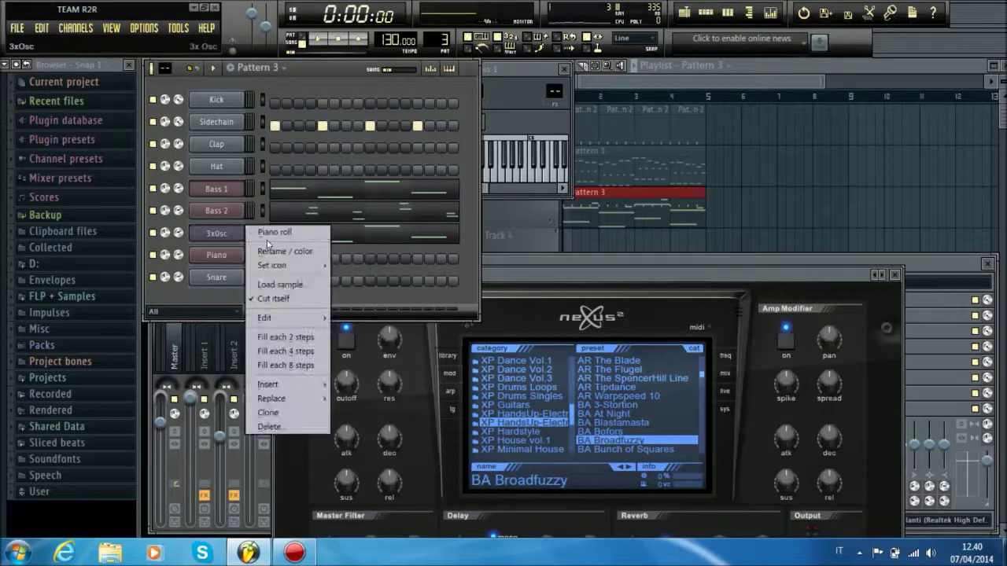
{"action": "left_click", "coordinate": [274, 250]}
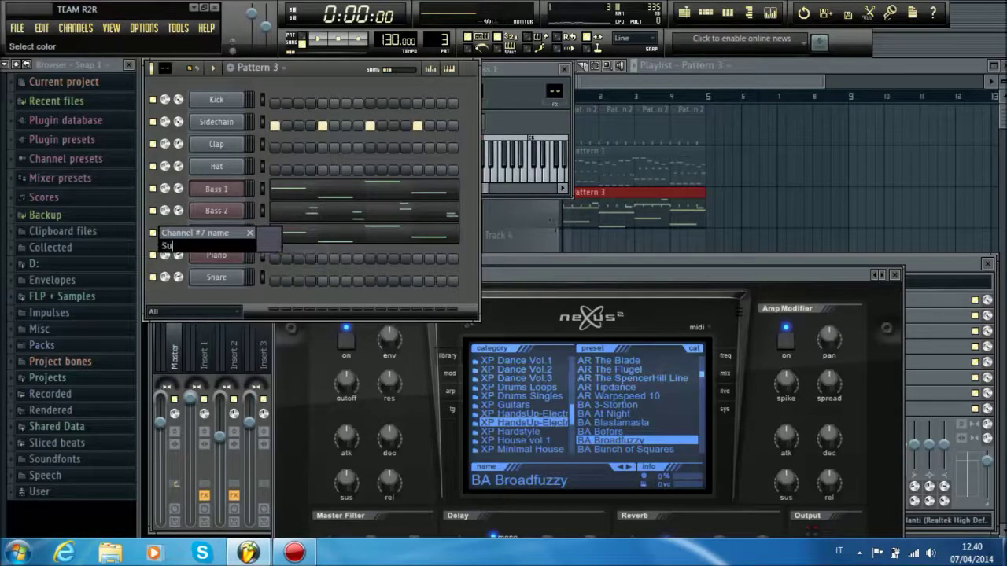
{"action": "type", "text": "Subbass"}
{"action": "key", "text": "Return"}
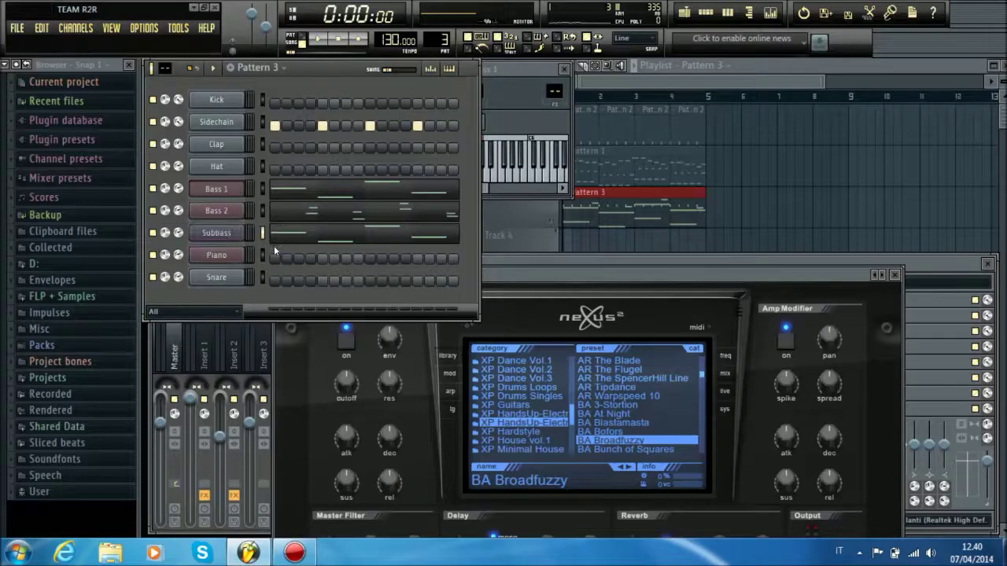
Route the Bass 2, Bass 1 and Subbass channels to mixer insert 5
{"action": "left_click", "coordinate": [228, 210]}
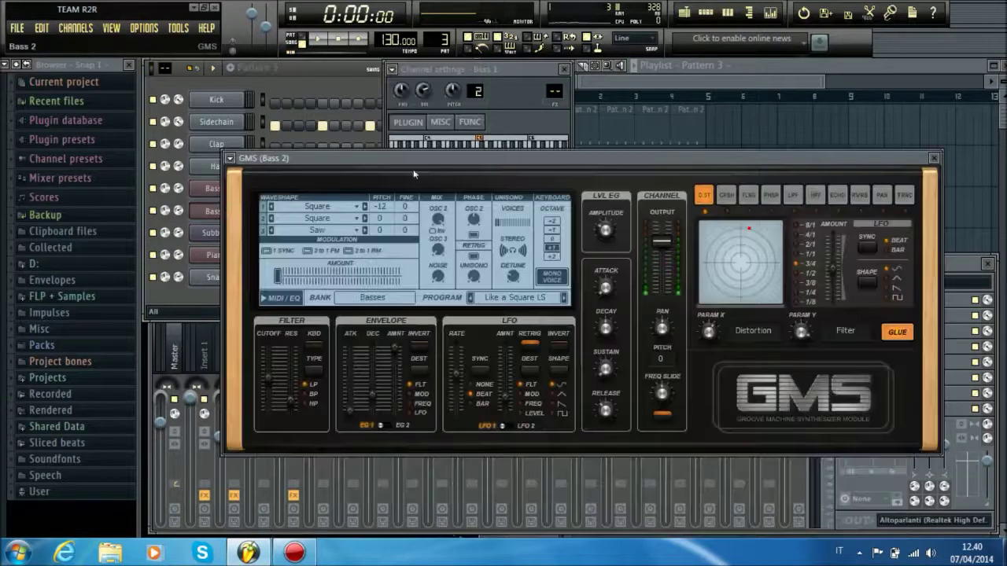
{"action": "scroll", "coordinate": [548, 87], "scroll_direction": "up", "scroll_amount": 4}
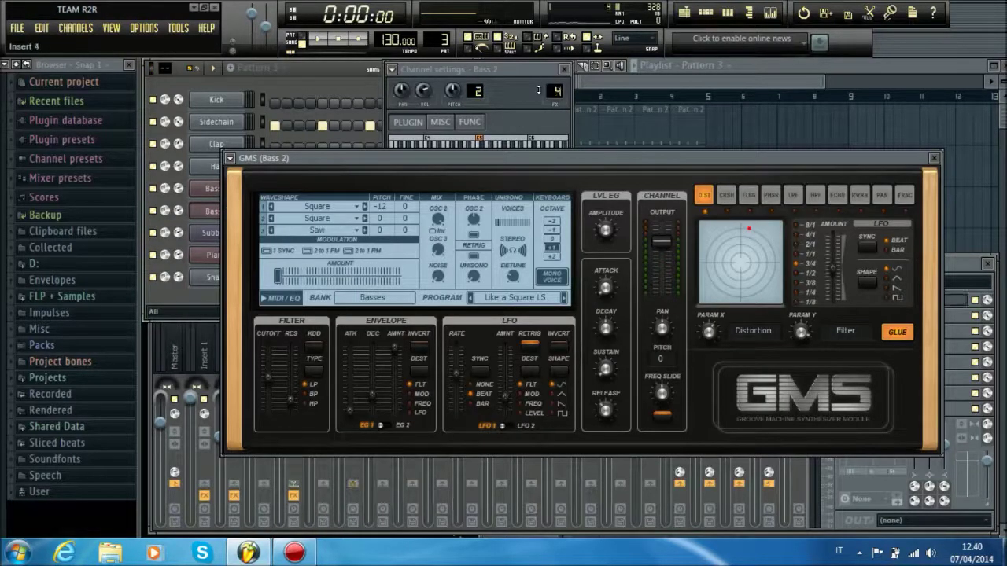
{"action": "left_click_drag", "start_coordinate": [539, 155], "coordinate": [708, 258]}
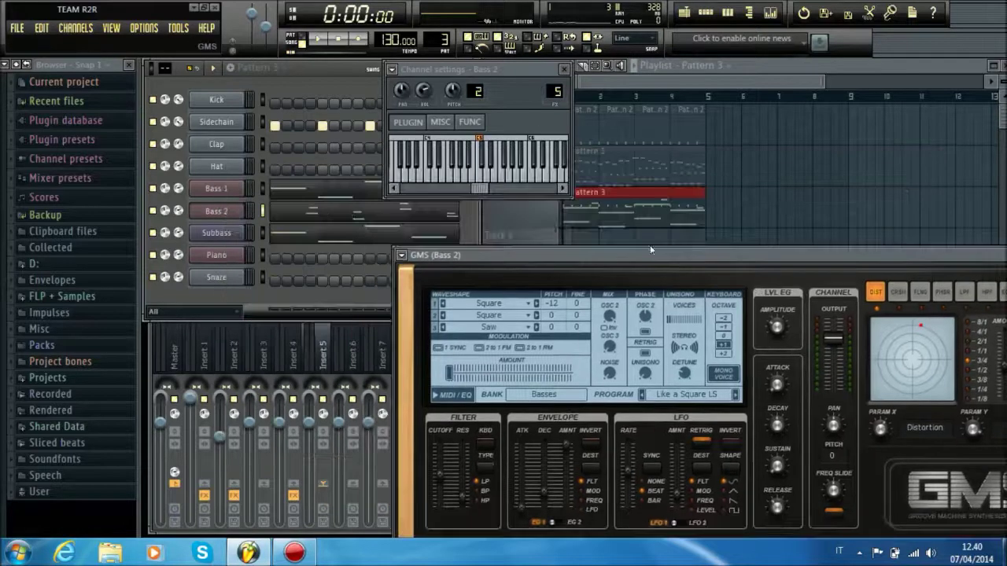
{"action": "left_click", "coordinate": [216, 188]}
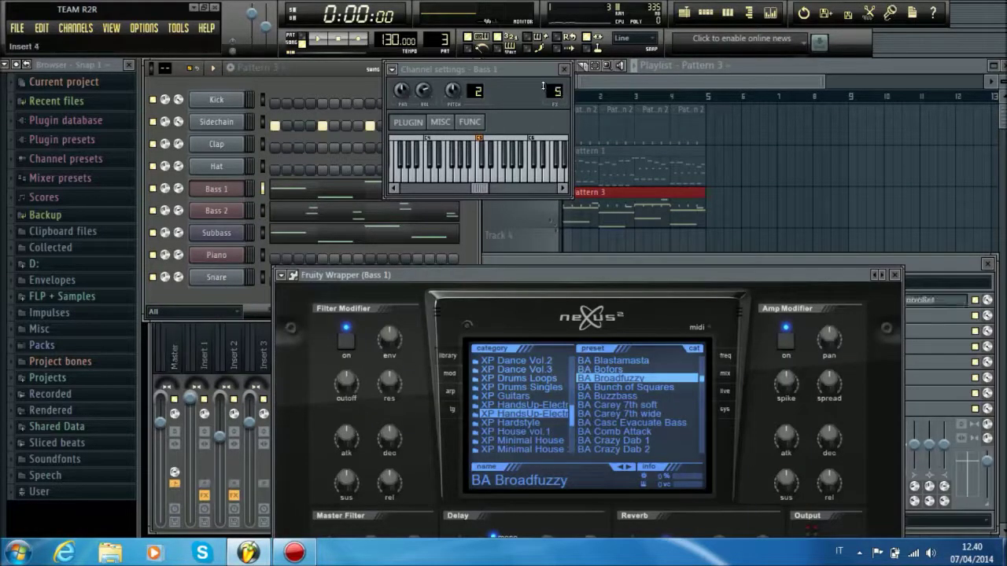
{"action": "left_click", "coordinate": [216, 232]}
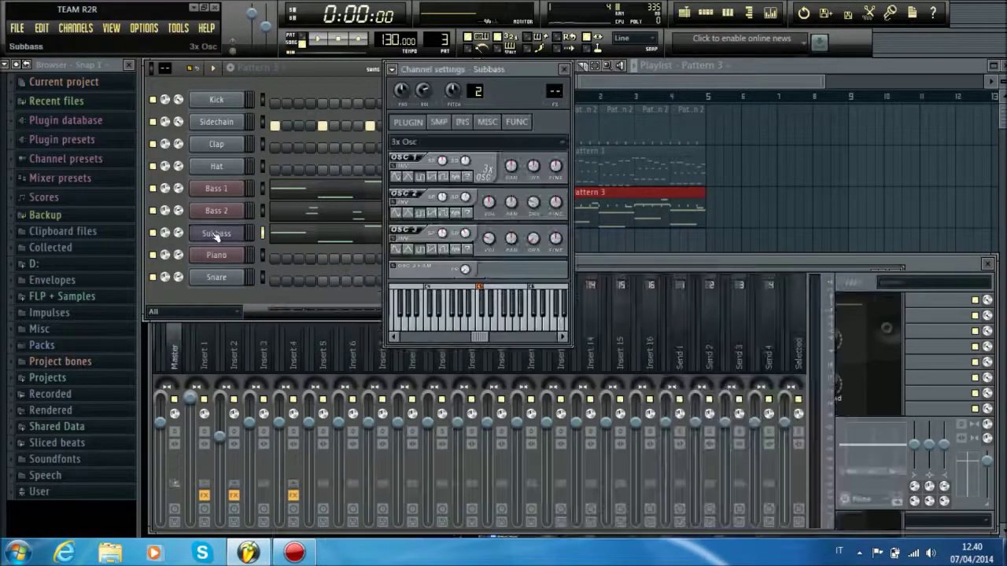
{"action": "scroll", "coordinate": [549, 91], "scroll_direction": "up", "scroll_amount": 6}
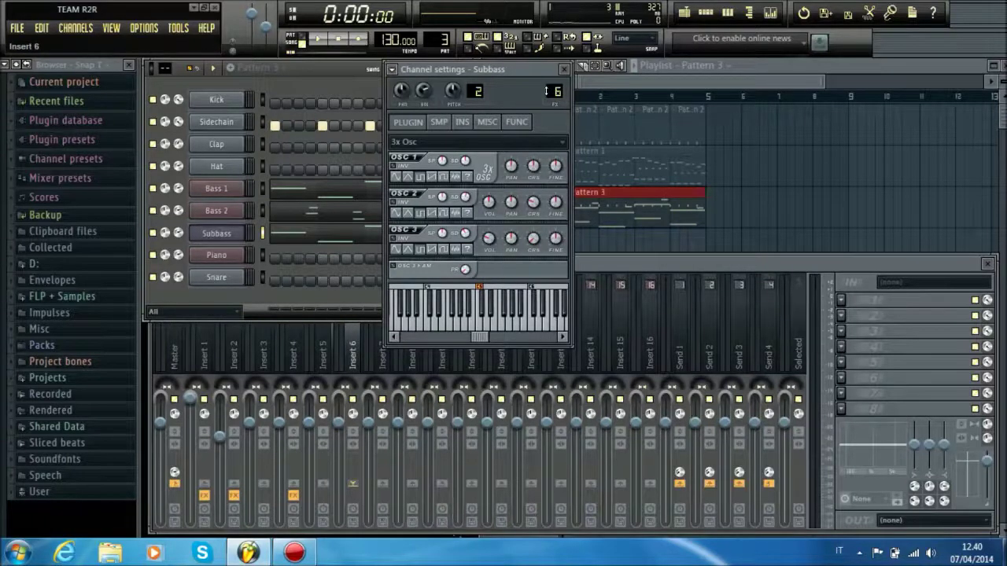
{"action": "scroll", "coordinate": [548, 91], "scroll_direction": "down", "scroll_amount": 1}
Link Insert 5's volume fader to the internal controller Peak ctrl (Insert 4) - Peak with a preset mapping formula, and audition the sidechain
{"action": "right_click", "coordinate": [317, 419]}
{"action": "left_click", "coordinate": [338, 445]}
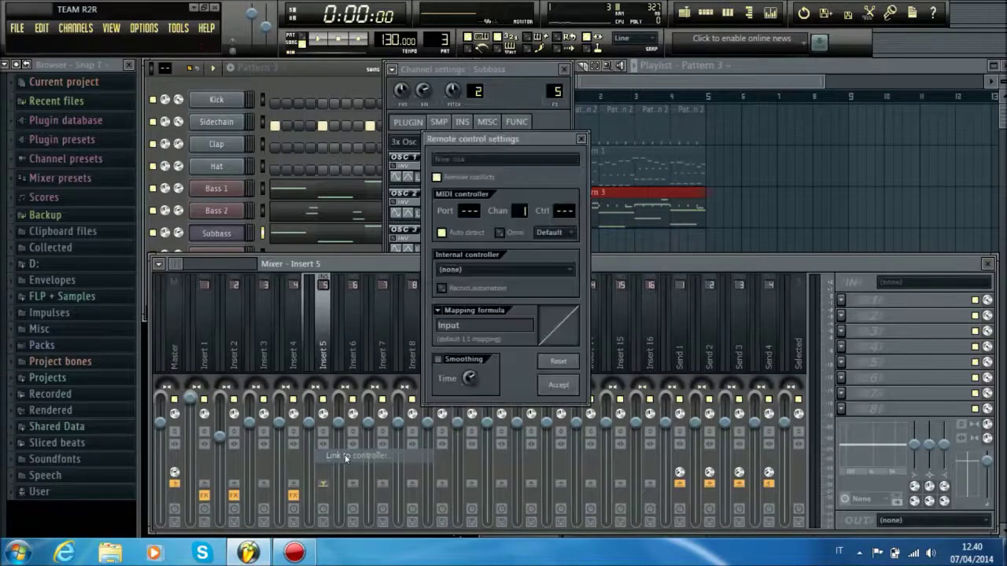
{"action": "left_click", "coordinate": [479, 270]}
{"action": "left_click", "coordinate": [484, 324]}
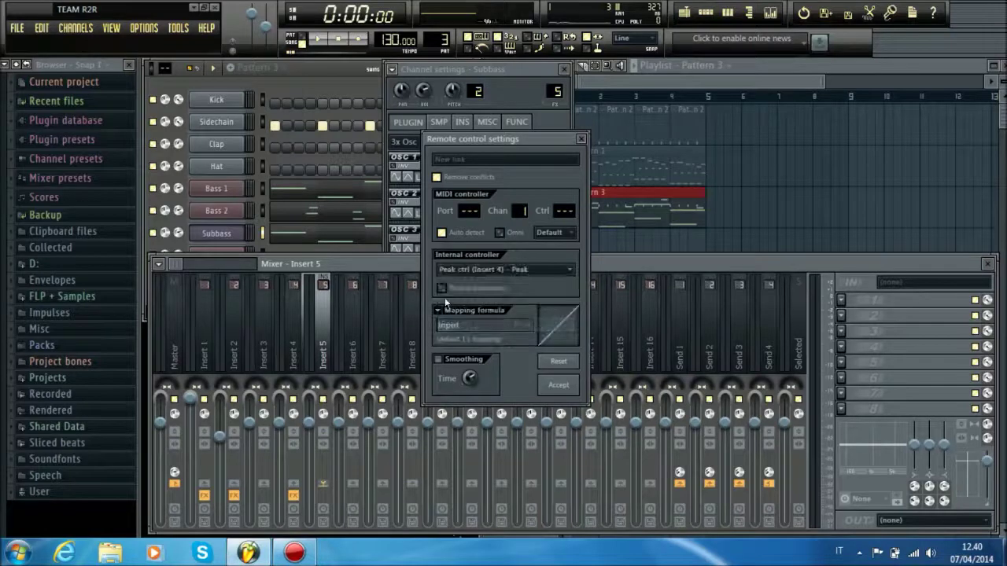
{"action": "left_click", "coordinate": [472, 310]}
{"action": "left_click", "coordinate": [463, 350]}
{"action": "left_click", "coordinate": [564, 388]}
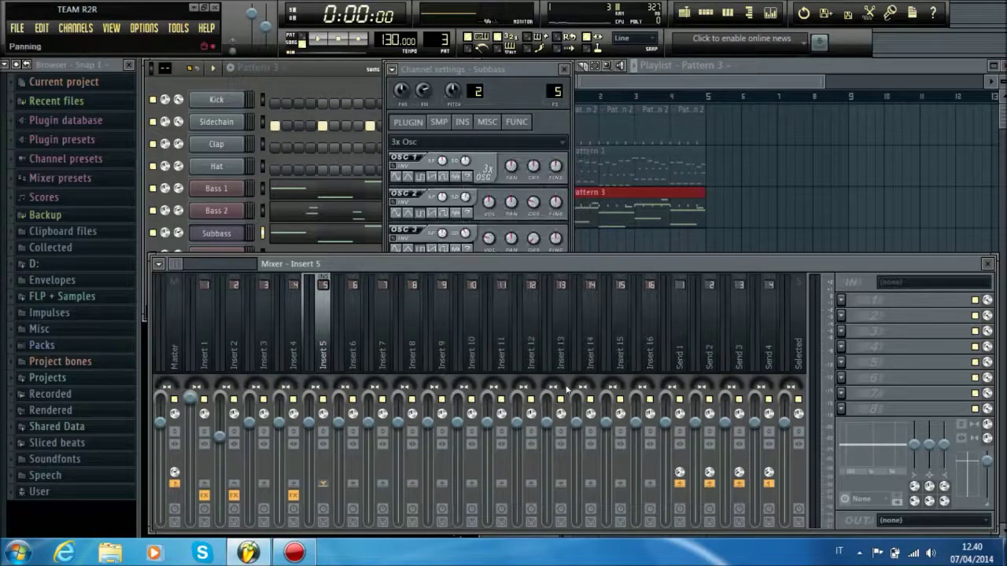
{"action": "key", "text": "space"}
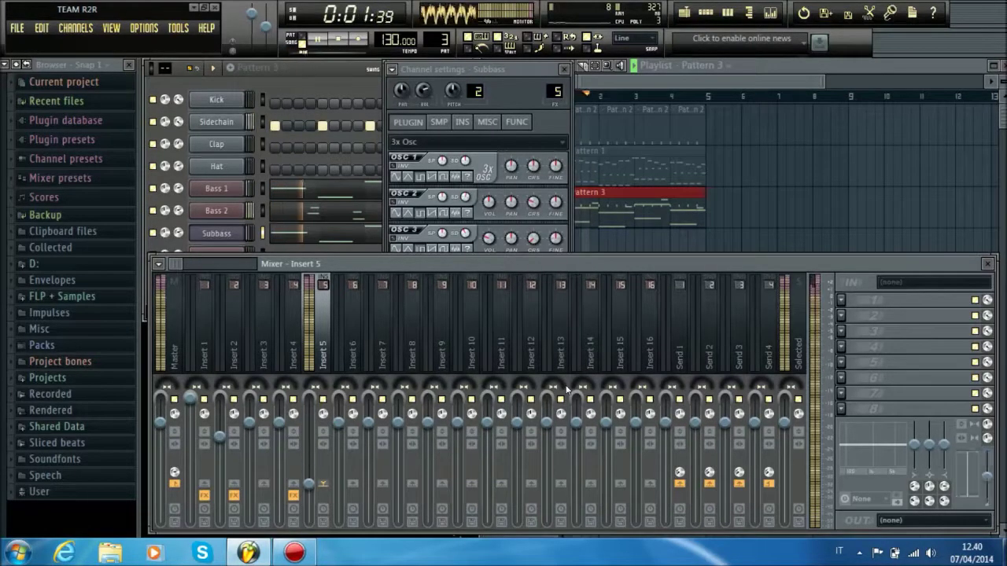
{"action": "left_click", "coordinate": [647, 82]}
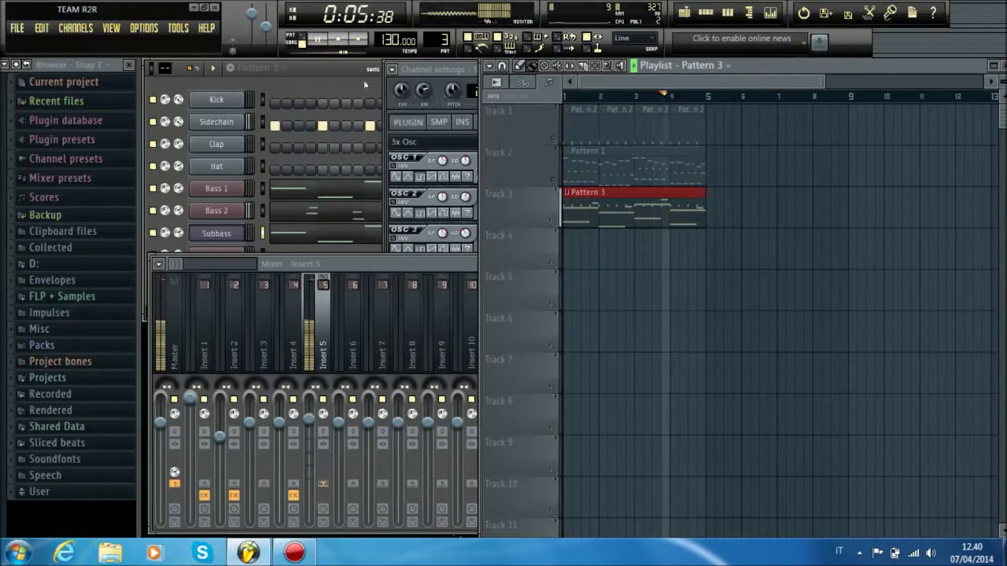
Inspect the Sidechain channel's settings while the sidechained bass plays
{"action": "left_click", "coordinate": [330, 82]}
{"action": "left_click", "coordinate": [216, 122]}
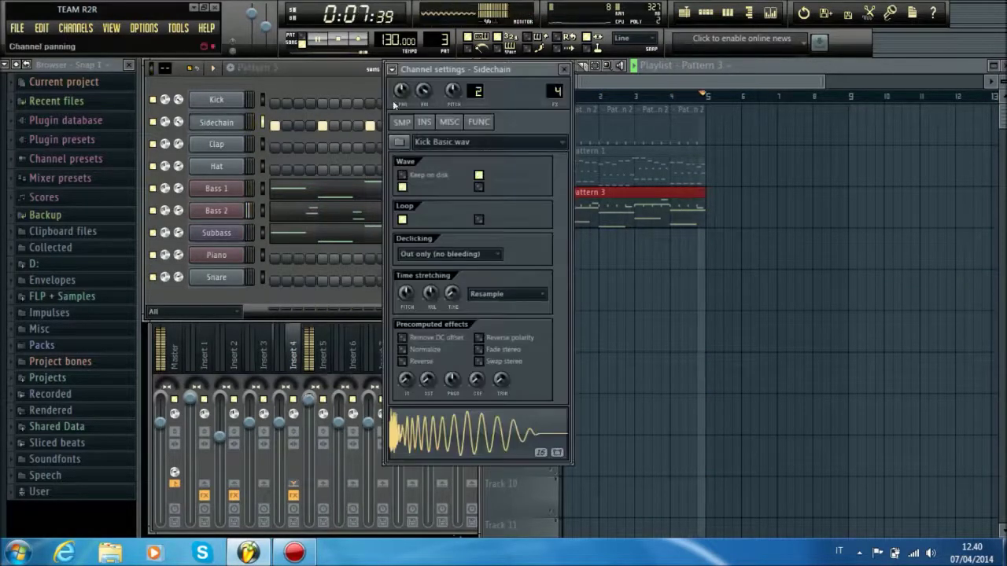
{"action": "left_click", "coordinate": [230, 291]}
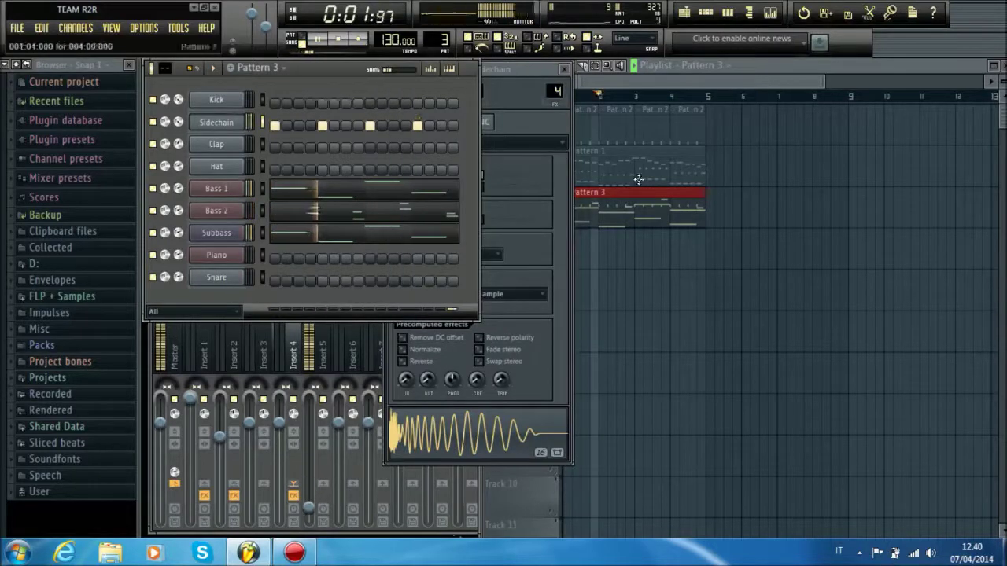
Stop playback, unmute playlist tracks 1 and 2, and play the drums, piano and sidechained bass together
{"action": "left_click", "coordinate": [617, 83]}
{"action": "key", "text": "space"}
{"action": "left_click", "coordinate": [553, 139]}
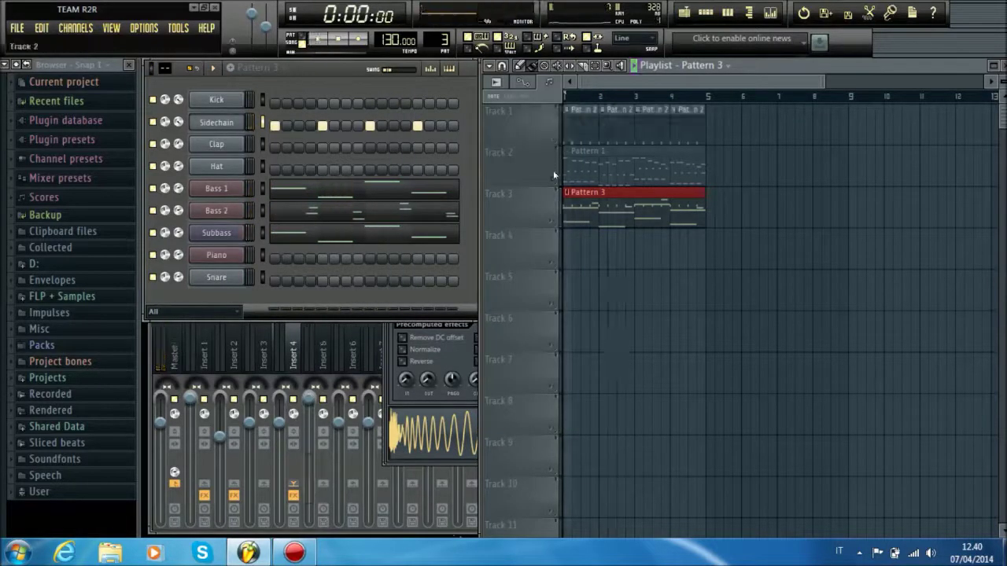
{"action": "left_click", "coordinate": [552, 180]}
{"action": "key", "text": "space"}
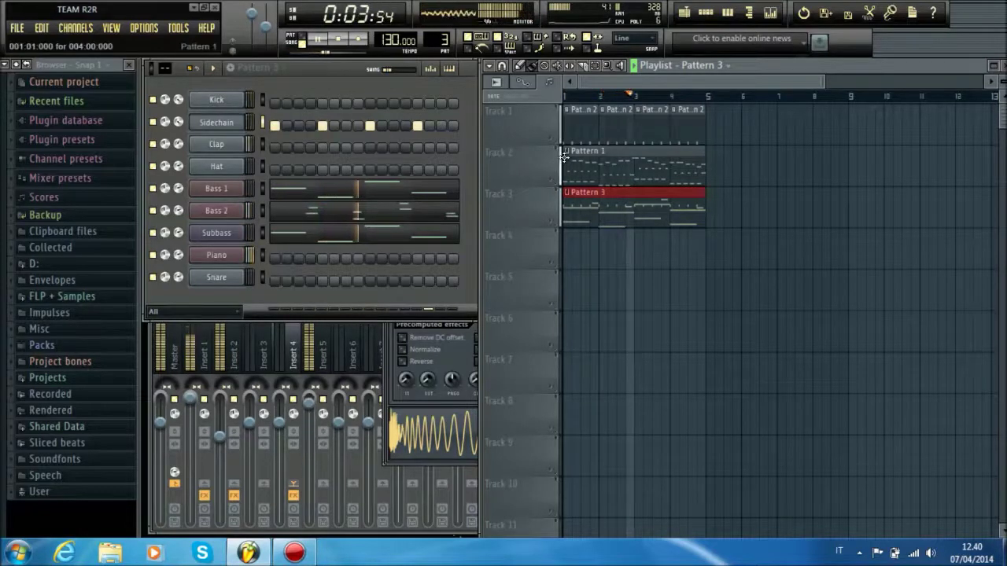
{"action": "left_click", "coordinate": [878, 163]}
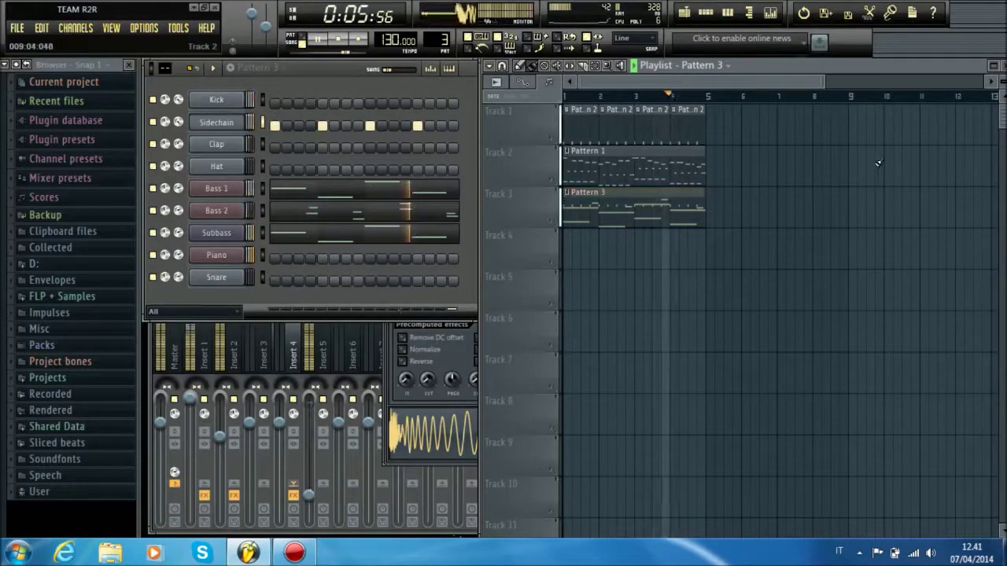
Place a copy of Pattern 3 at bar 5 on playlist track 4
{"action": "left_click_drag", "start_coordinate": [431, 38], "coordinate": [431, 47]}
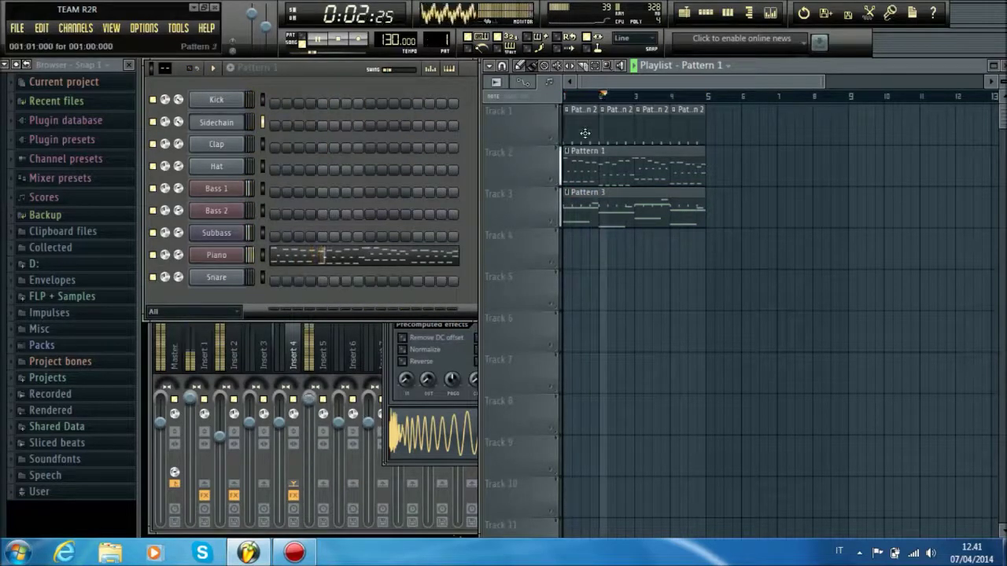
{"action": "left_click", "coordinate": [649, 207]}
{"action": "left_click", "coordinate": [713, 247]}
Paint Pattern 2 clips across bars 5 to 8 on playlist track 1
{"action": "left_click", "coordinate": [692, 126]}
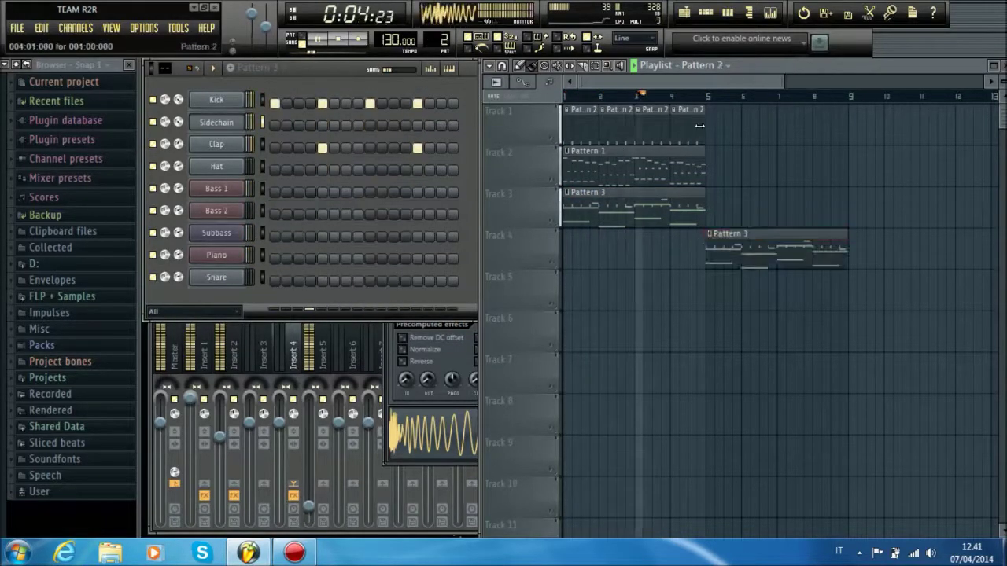
{"action": "left_click", "coordinate": [721, 126]}
{"action": "left_click_drag", "start_coordinate": [721, 126], "coordinate": [815, 117]}
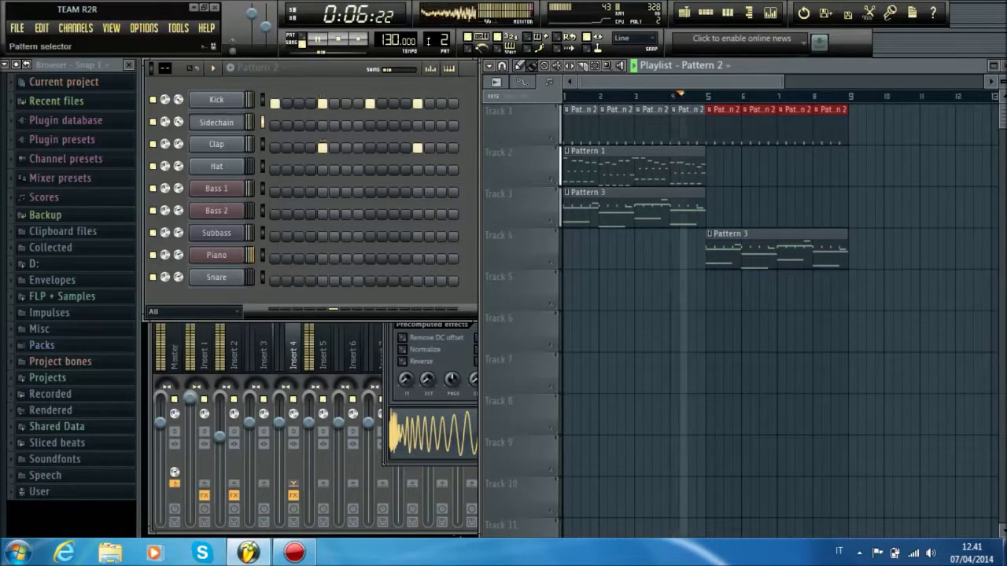
Place Pattern 1 at bar 9 on track 2 and delete the Pattern 2 clip at bar 6 on track 1
{"action": "left_click_drag", "start_coordinate": [430, 42], "coordinate": [430, 35]}
{"action": "left_click", "coordinate": [685, 162]}
{"action": "left_click", "coordinate": [851, 165]}
{"action": "right_click", "coordinate": [775, 124]}
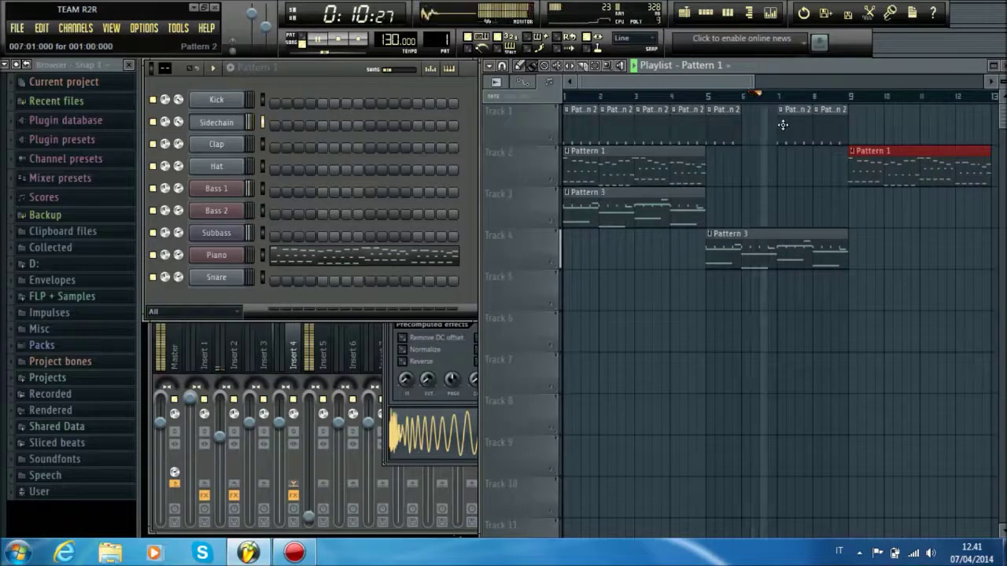
Place another copy of Pattern 3 at bar 9 on playlist track 4
{"action": "scroll", "coordinate": [770, 123], "scroll_direction": "down", "scroll_amount": 2}
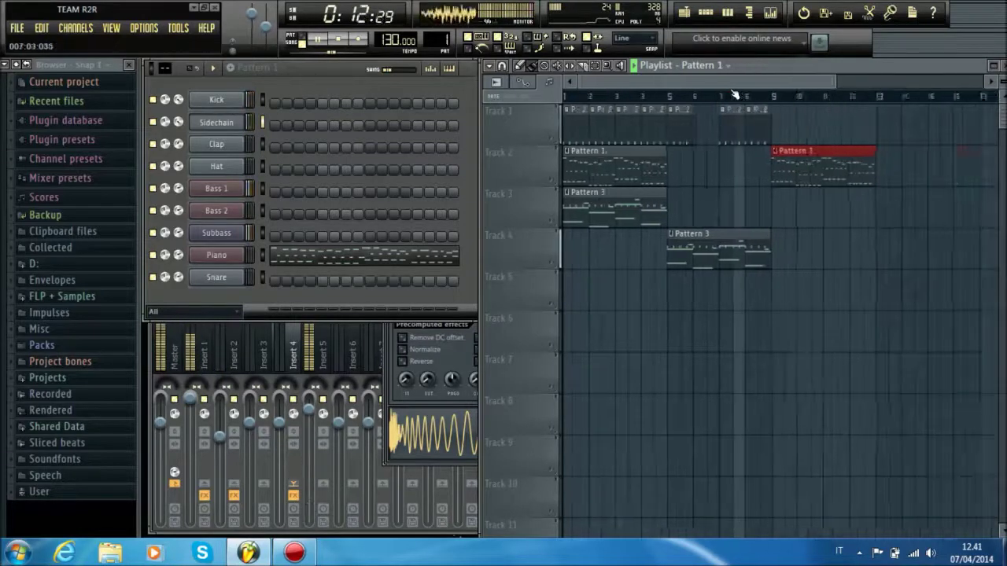
{"action": "left_click", "coordinate": [735, 250]}
{"action": "left_click", "coordinate": [814, 245]}
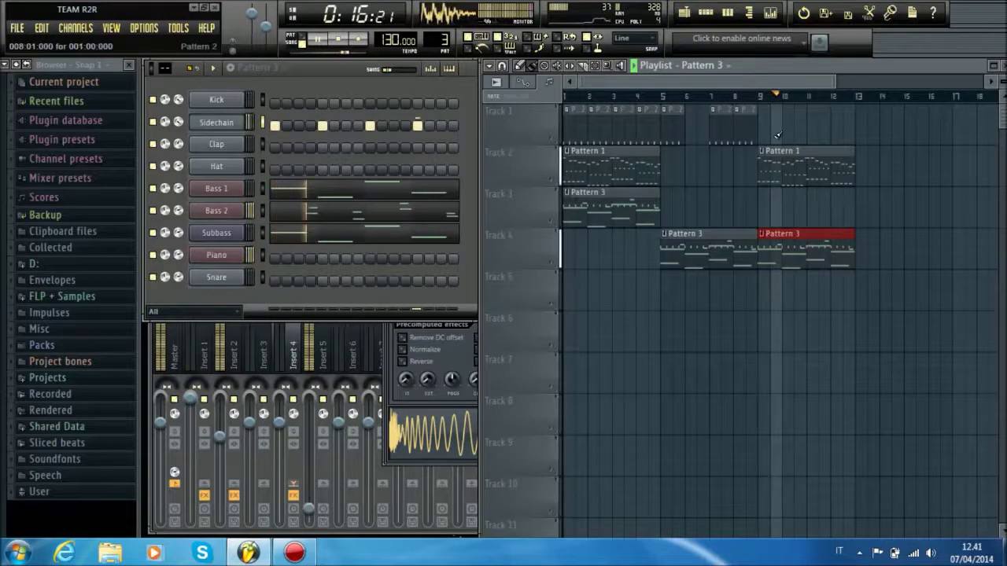
Fill all 16 Snare steps in Pattern 4 and place the pattern at bar 4 on track 4
{"action": "left_click_drag", "start_coordinate": [425, 46], "coordinate": [425, 42]}
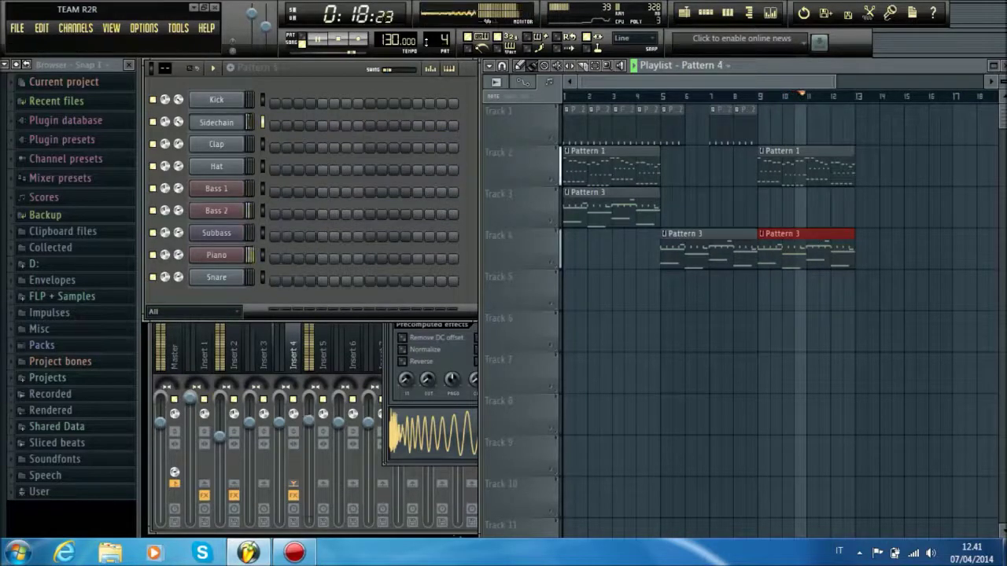
{"action": "left_click_drag", "start_coordinate": [275, 281], "coordinate": [454, 281]}
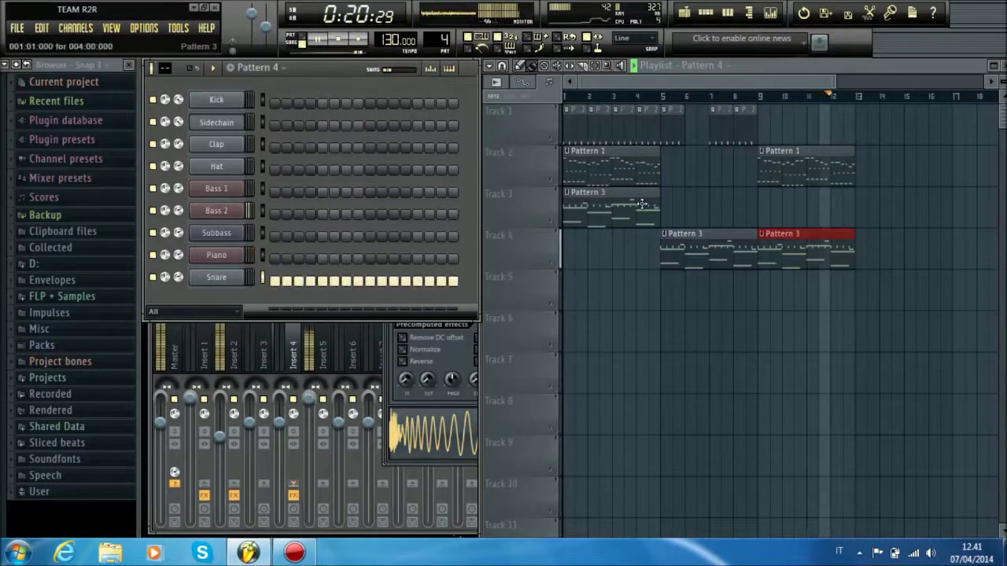
{"action": "left_click", "coordinate": [636, 246]}
Delete the remaining Pattern 2 clips at bars 5, 7 and 8 on track 1
{"action": "right_click", "coordinate": [677, 132]}
{"action": "right_click", "coordinate": [719, 128]}
{"action": "right_click", "coordinate": [742, 126]}
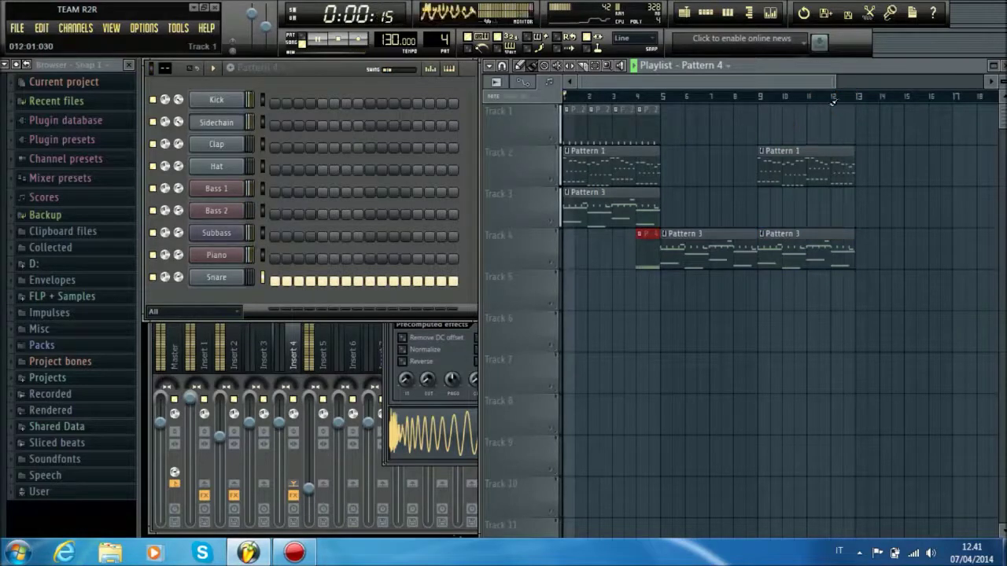
Try Pattern 2 across bars 5 to 8 on track 1, and remove those clips along with the Pattern 4 clip at bar 4
{"action": "left_click", "coordinate": [646, 121]}
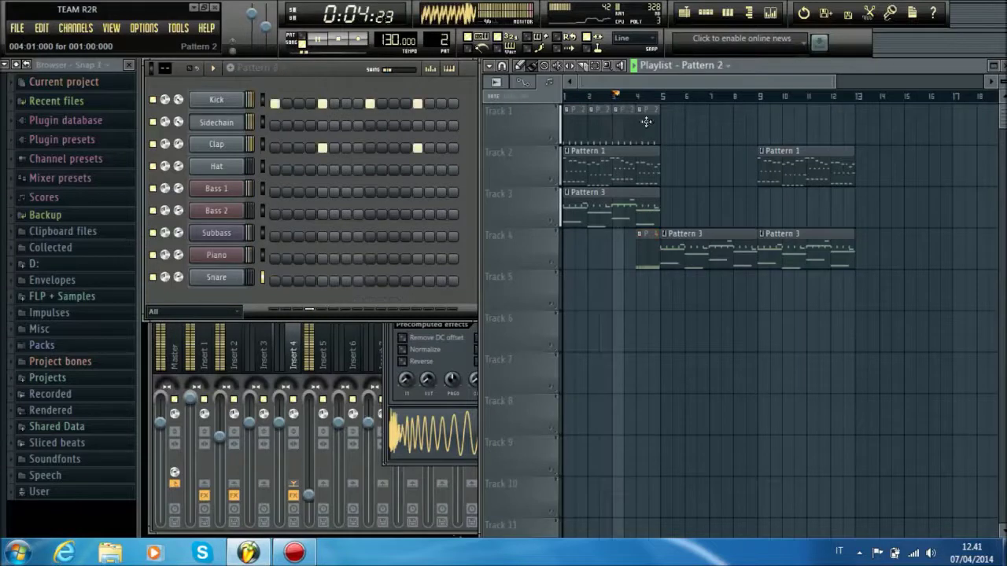
{"action": "mouse_move", "coordinate": [661, 120]}
{"action": "left_mouse_down"}
{"action": "mouse_move", "coordinate": [774, 111]}
{"action": "mouse_move", "coordinate": [741, 111]}
{"action": "left_mouse_up"}
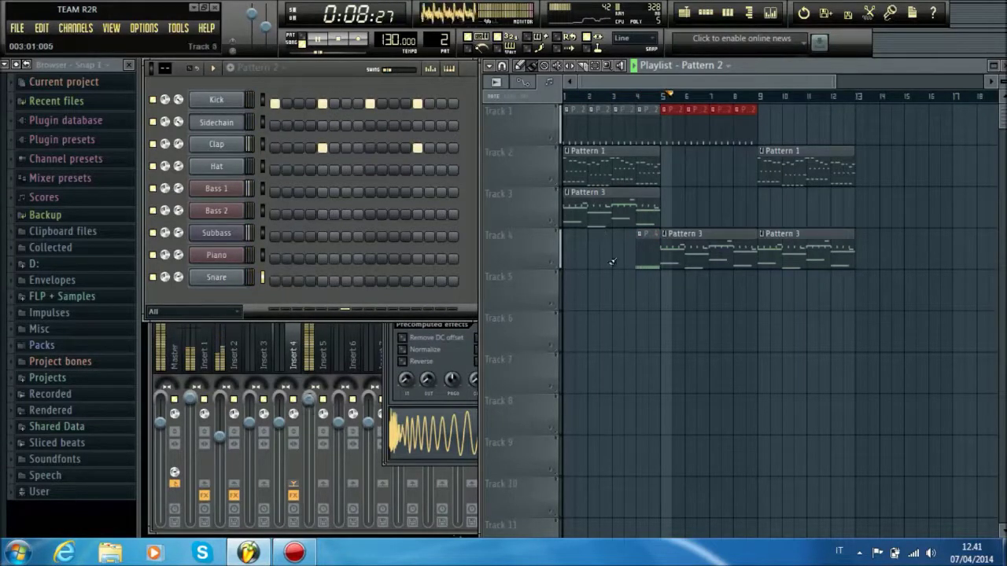
{"action": "right_click", "coordinate": [638, 244]}
{"action": "key", "text": "space"}
{"action": "right_click", "coordinate": [674, 132]}
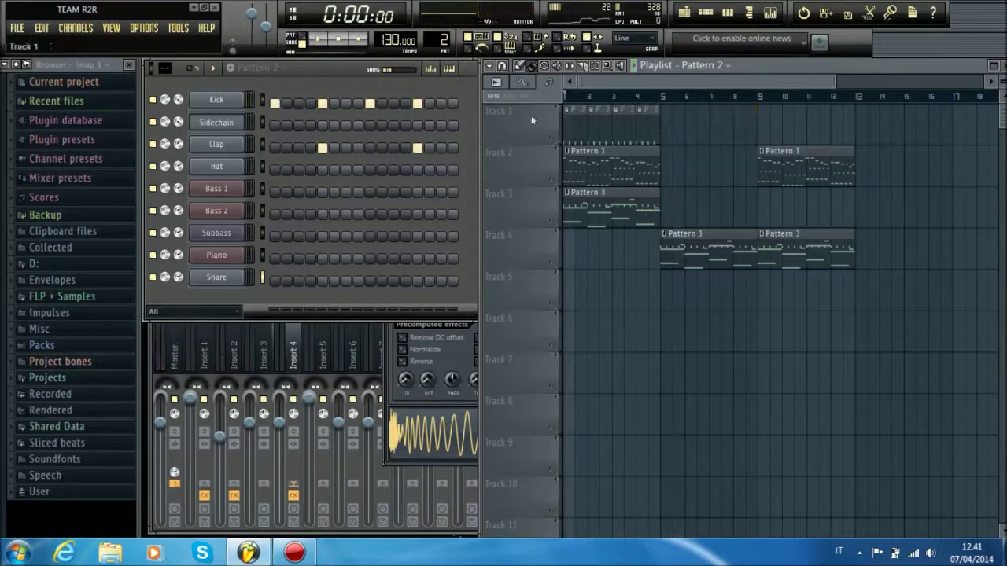
Route the Snare channel to mixer insert 1
{"action": "scroll", "coordinate": [435, 42], "scroll_direction": "down", "scroll_amount": 1}
{"action": "scroll", "coordinate": [434, 42], "scroll_direction": "up", "scroll_amount": 1}
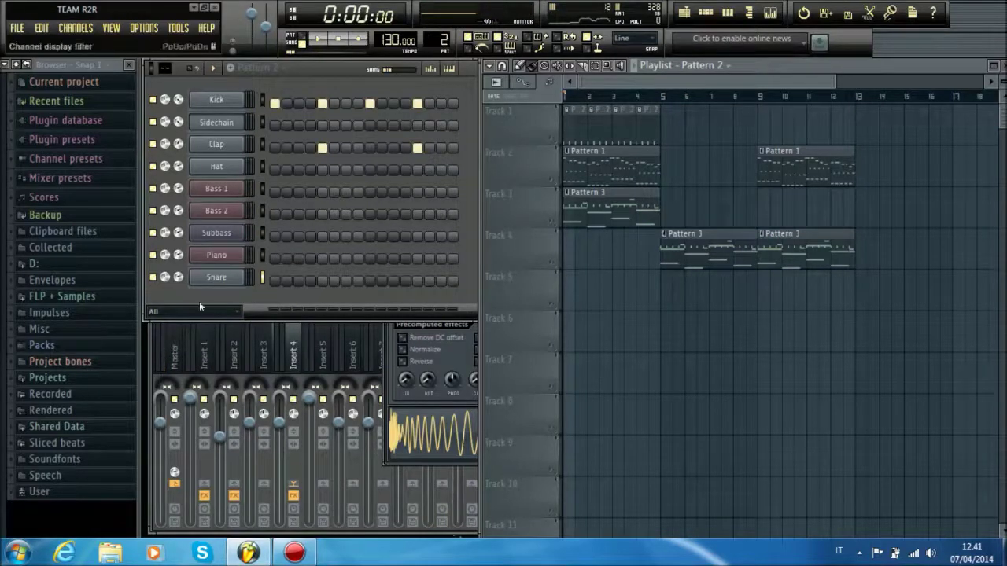
{"action": "left_click", "coordinate": [223, 278]}
{"action": "scroll", "coordinate": [555, 92], "scroll_direction": "down", "scroll_amount": 4}
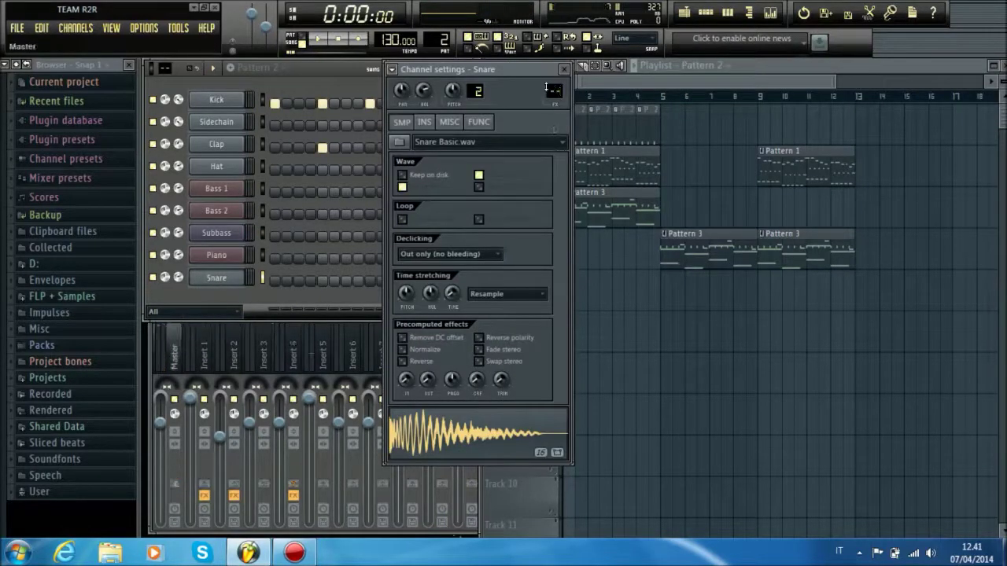
{"action": "scroll", "coordinate": [554, 92], "scroll_direction": "up", "scroll_amount": 1}
Place Pattern 4 at bar 4 on playlist track 4
{"action": "left_click", "coordinate": [638, 244]}
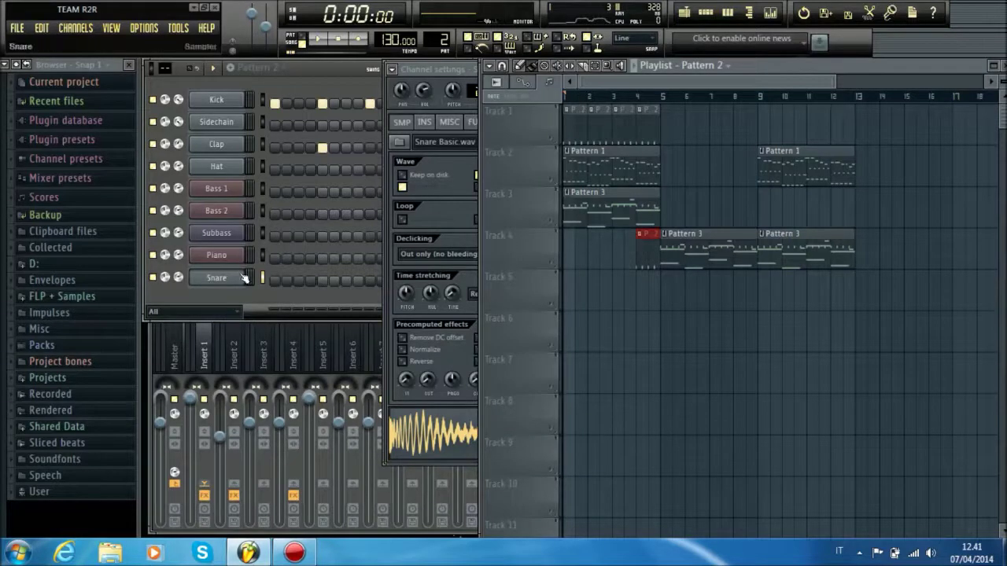
{"action": "left_click", "coordinate": [342, 73]}
{"action": "right_click", "coordinate": [645, 255]}
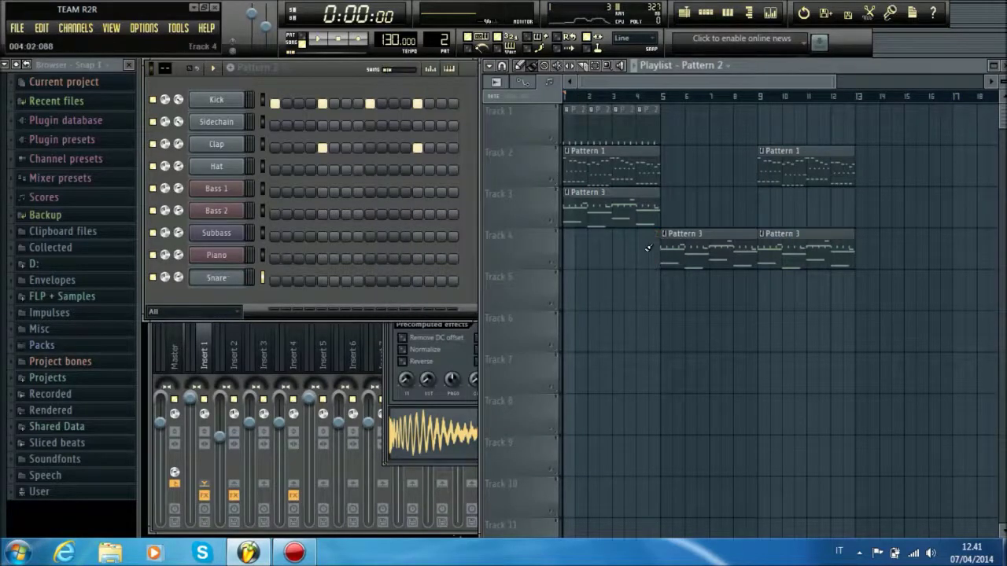
{"action": "scroll", "coordinate": [443, 40], "scroll_direction": "up", "scroll_amount": 2}
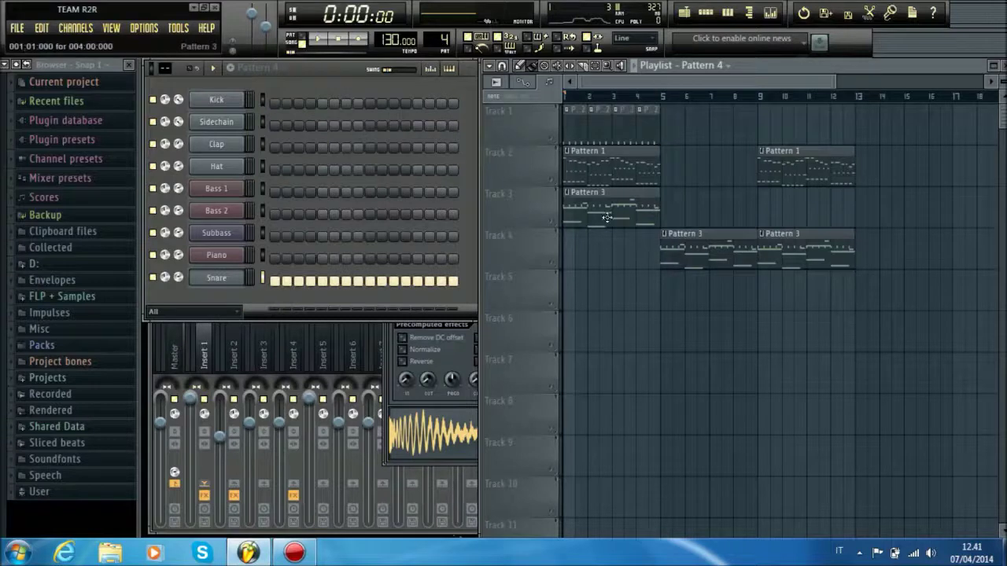
Fill every fourth Kick step in Pattern 5, paint it across bars 5 to 12 on track 1, and start playback
{"action": "scroll", "coordinate": [443, 39], "scroll_direction": "up", "scroll_amount": 1}
{"action": "right_click", "coordinate": [224, 101]}
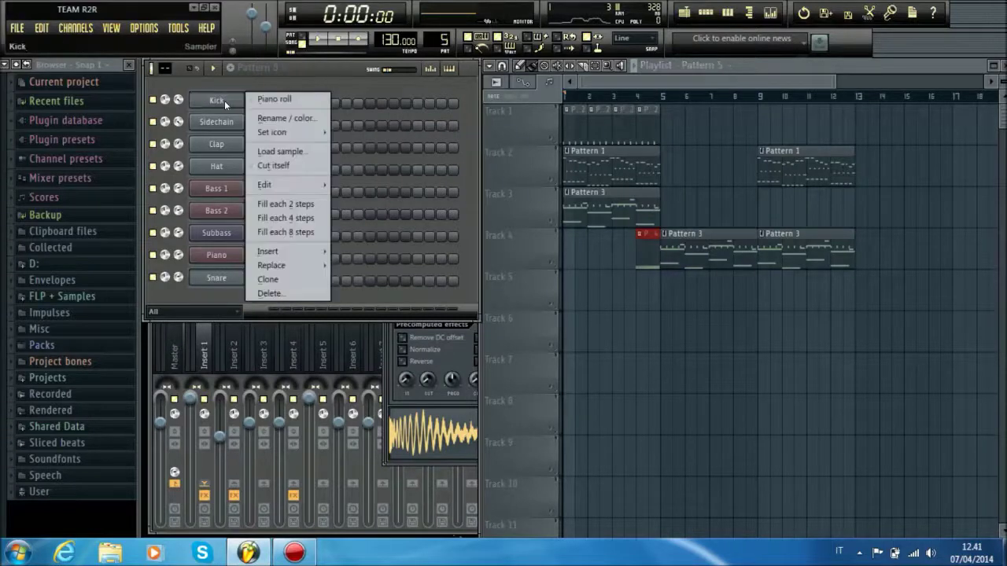
{"action": "left_click", "coordinate": [276, 218]}
{"action": "left_click_drag", "start_coordinate": [663, 117], "coordinate": [849, 111]}
{"action": "key", "text": "space"}
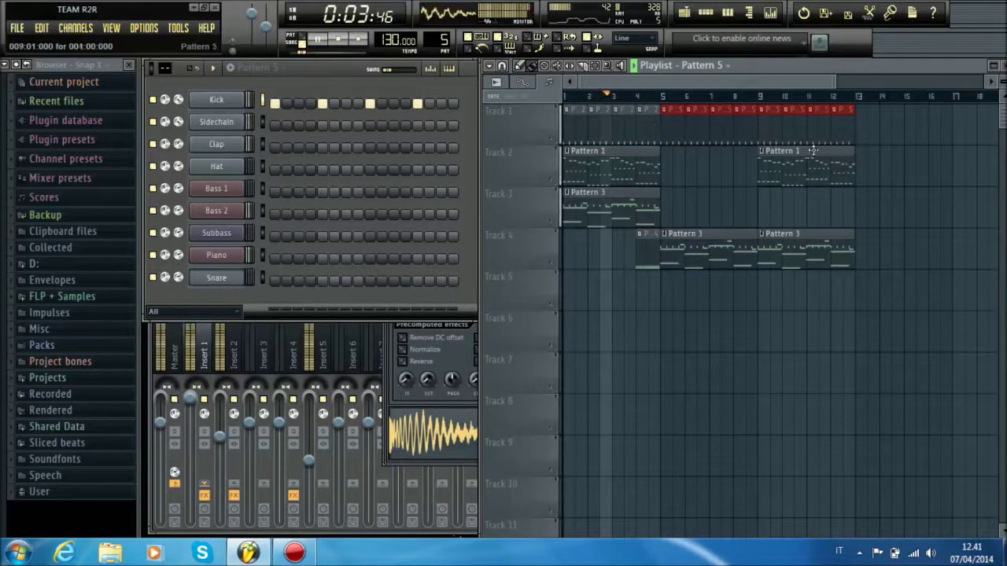
Place Pattern 4 at bar 8 and paint Pattern 2 across bars 9 to 12 on playlist track 3
{"action": "scroll", "coordinate": [742, 97], "scroll_direction": "up", "scroll_amount": 1}
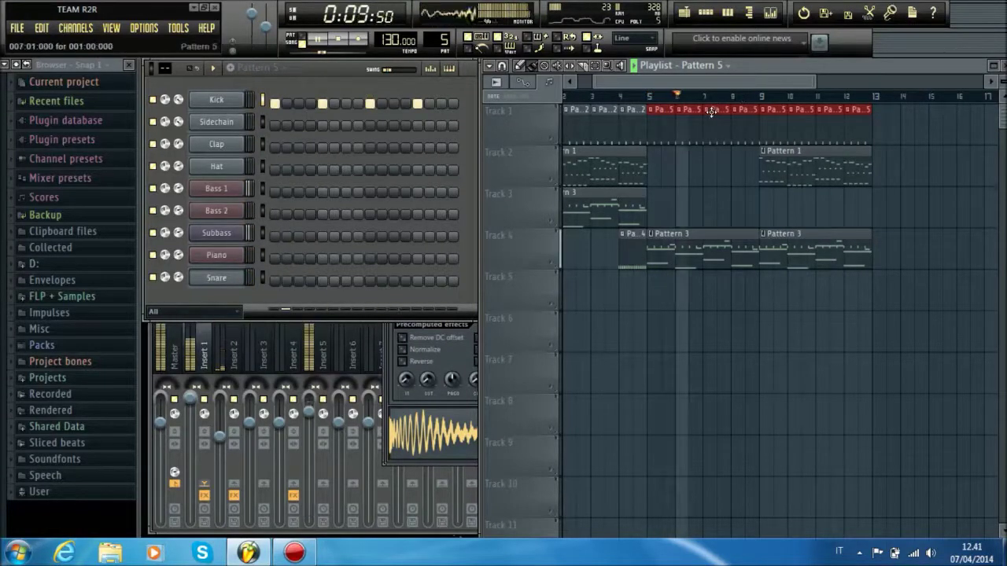
{"action": "left_click", "coordinate": [632, 246]}
{"action": "left_click", "coordinate": [738, 203]}
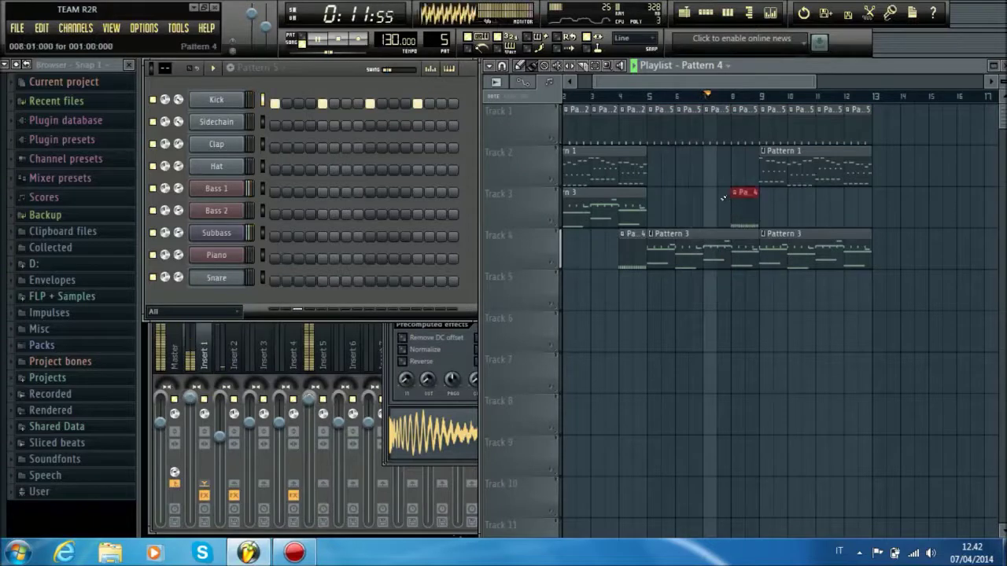
{"action": "left_click_drag", "start_coordinate": [773, 196], "coordinate": [852, 194]}
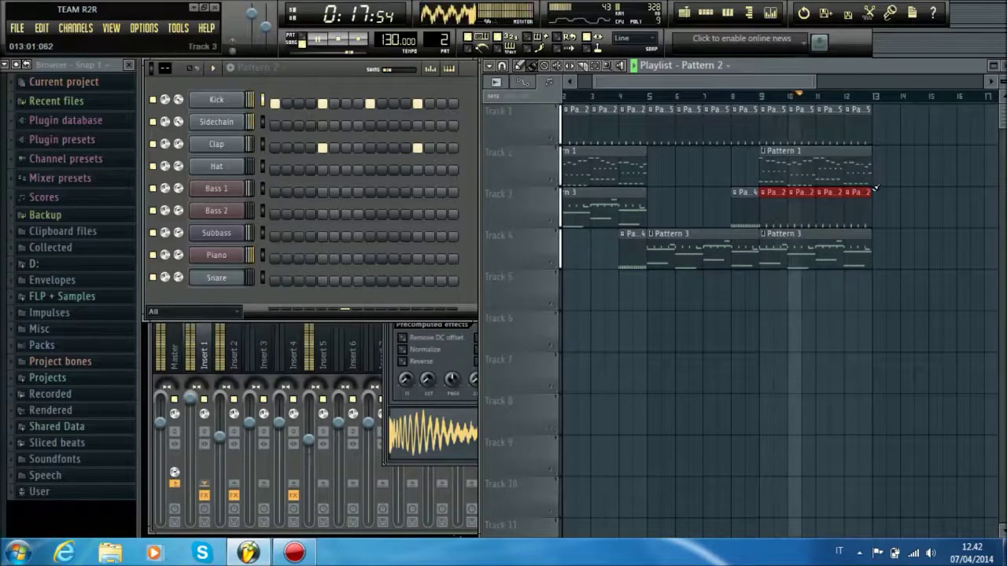
Add the TE_2_Kit_03_Reverse_Crash_138_Wet sample from the FLP + Samples folder to track 5, starting at bar 12
{"action": "left_click", "coordinate": [62, 296]}
{"action": "left_click_drag", "start_coordinate": [93, 354], "coordinate": [873, 294]}
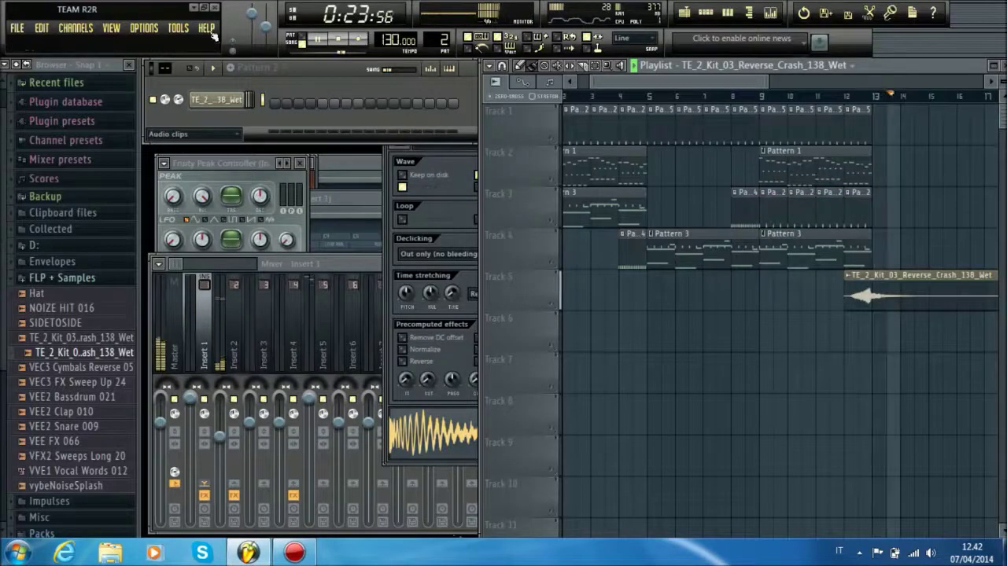
{"action": "left_click", "coordinate": [15, 64]}
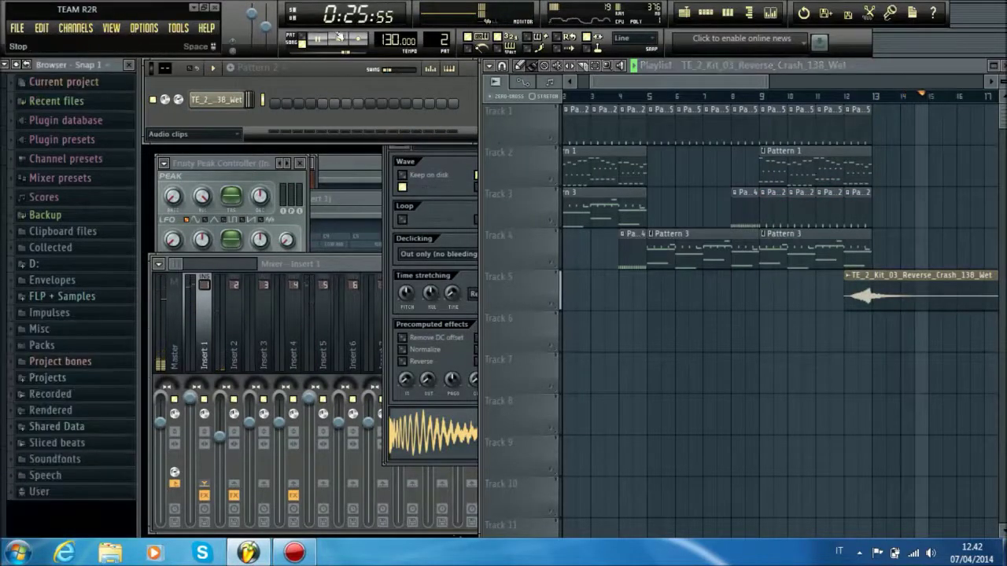
{"action": "scroll", "coordinate": [596, 100], "scroll_direction": "down", "scroll_amount": 3}
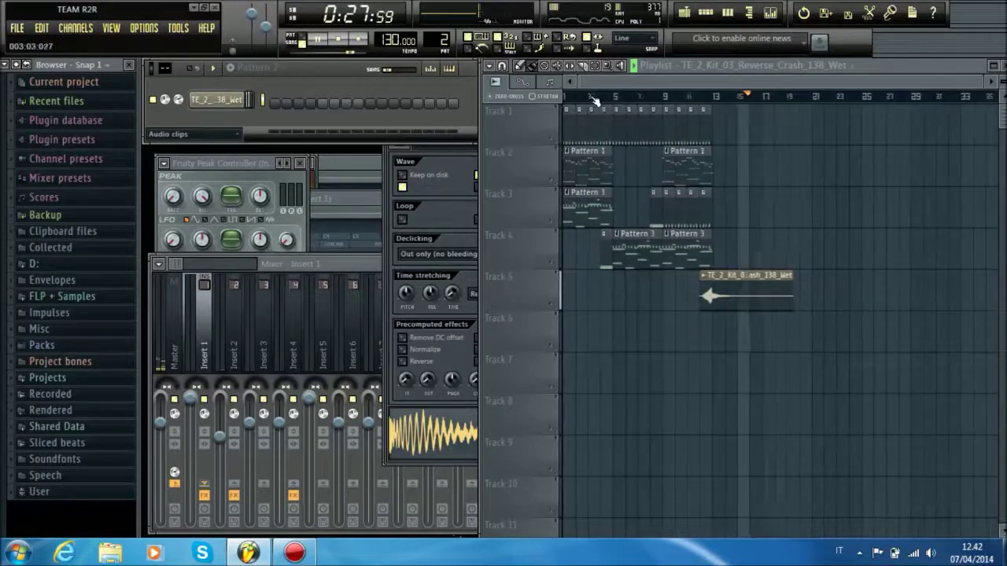
{"action": "left_click", "coordinate": [299, 554]}
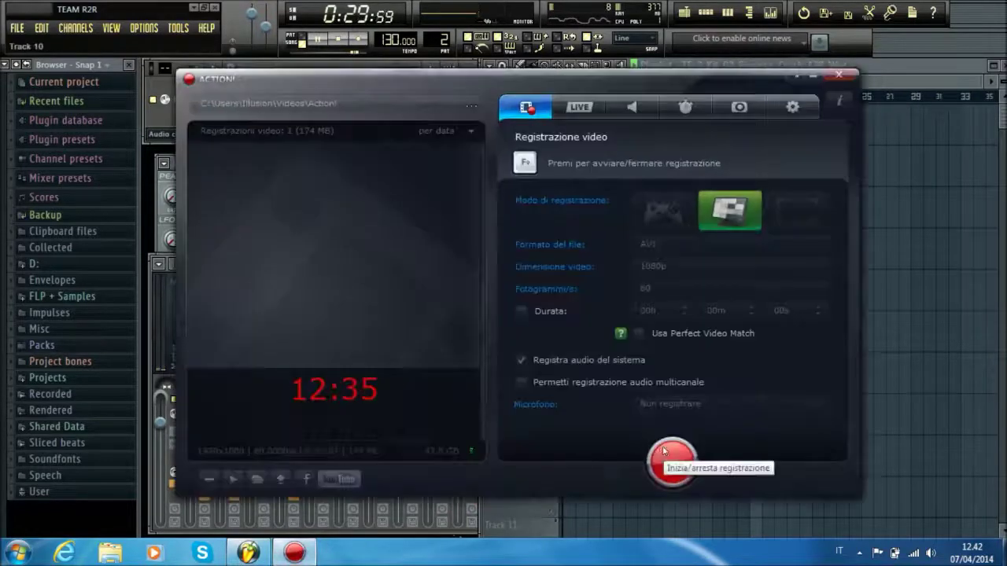